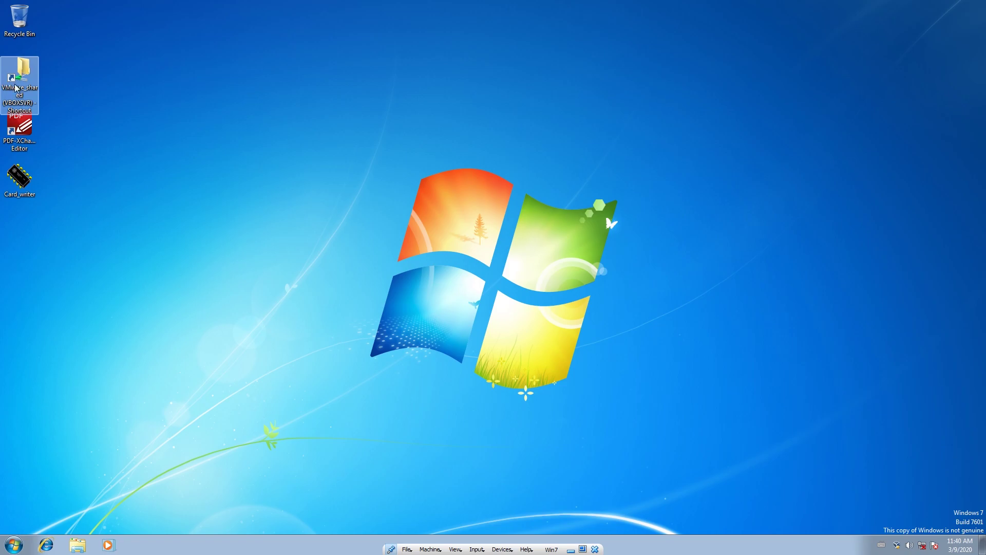
Copy the Saab_GlobalTIS_1.2010 disc image from the VMware_shared folder to the desktop
{"action": "left_click", "coordinate": [95, 39]}
{"action": "double_click", "coordinate": [20, 77]}
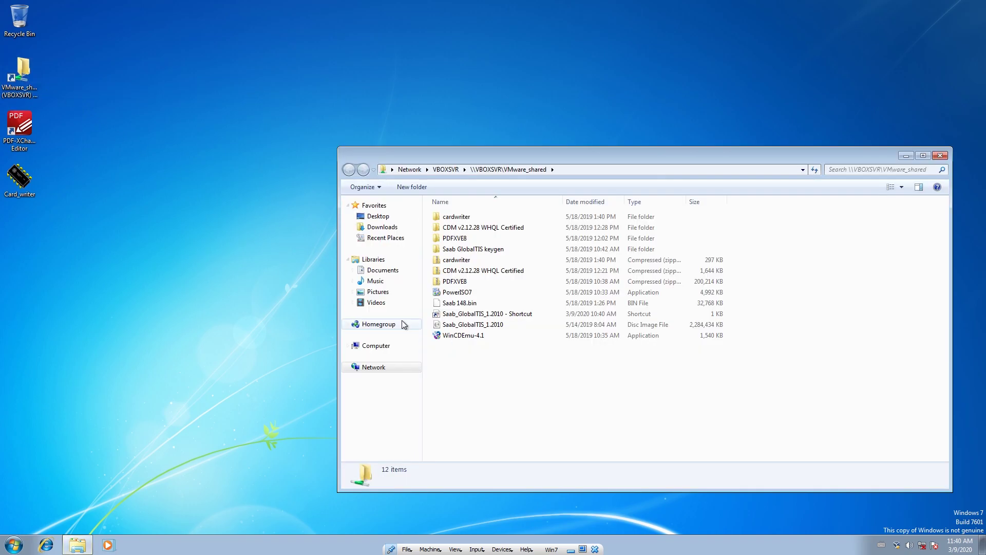
{"action": "left_click", "coordinate": [481, 326]}
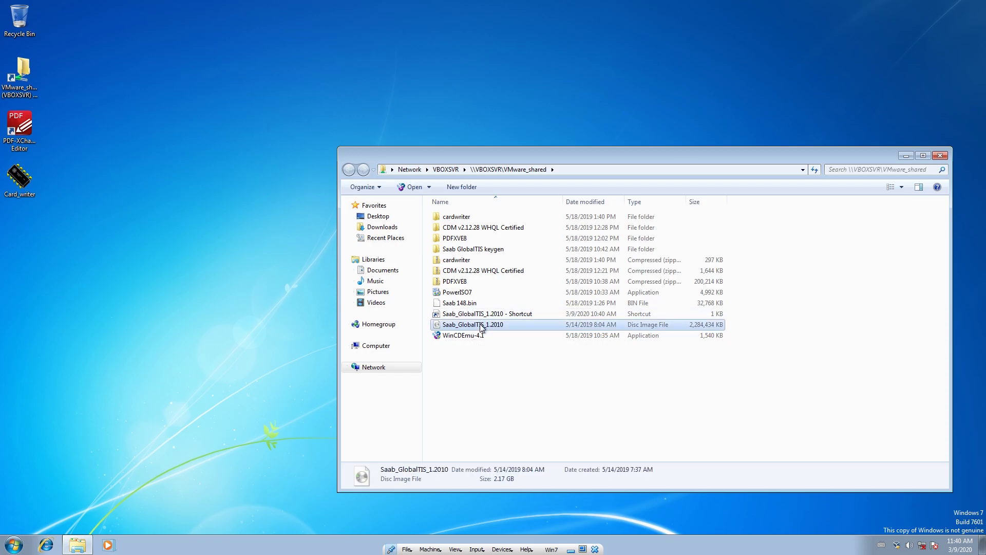
{"action": "double_click", "coordinate": [481, 325]}
{"action": "right_click", "coordinate": [493, 325]}
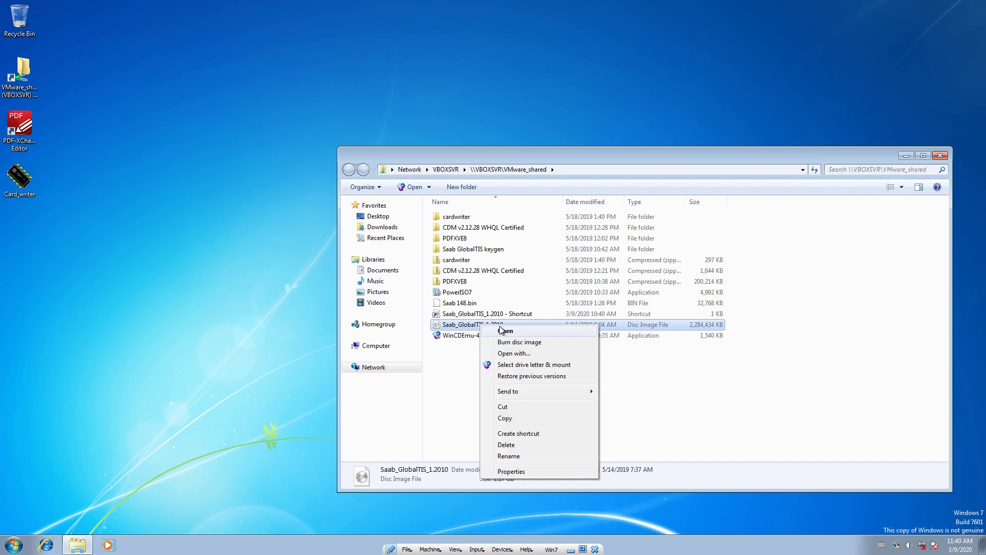
{"action": "left_click", "coordinate": [513, 421]}
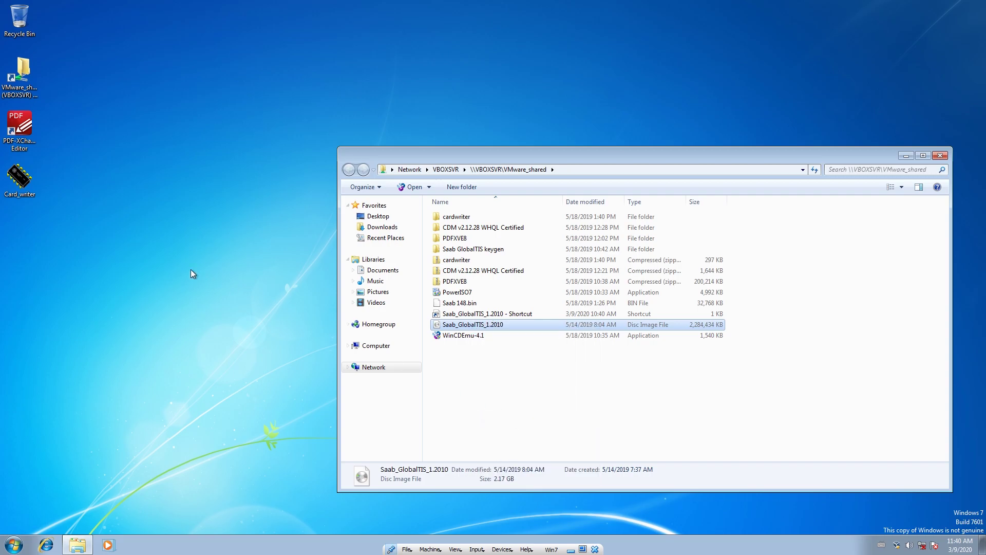
{"action": "right_click", "coordinate": [127, 250]}
{"action": "left_click", "coordinate": [168, 307]}
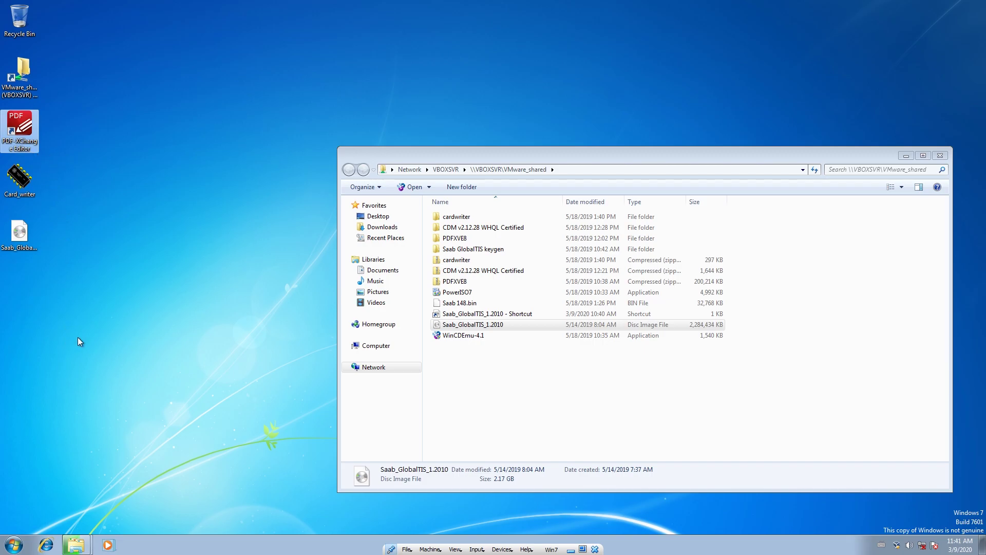
Line up the copied disc image with the other desktop icons and mount it as data disc S:
{"action": "left_click", "coordinate": [463, 335]}
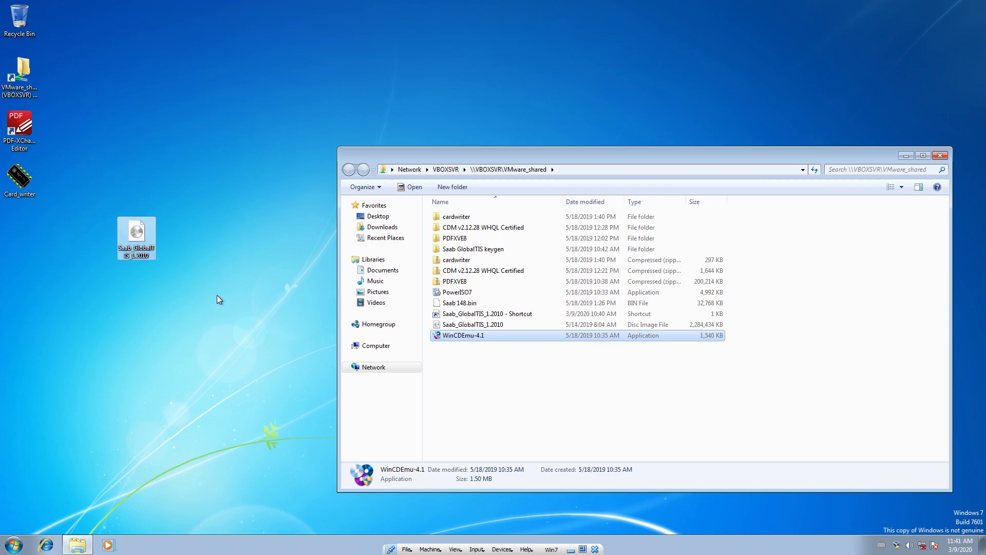
{"action": "left_click_drag", "start_coordinate": [137, 233], "coordinate": [14, 227]}
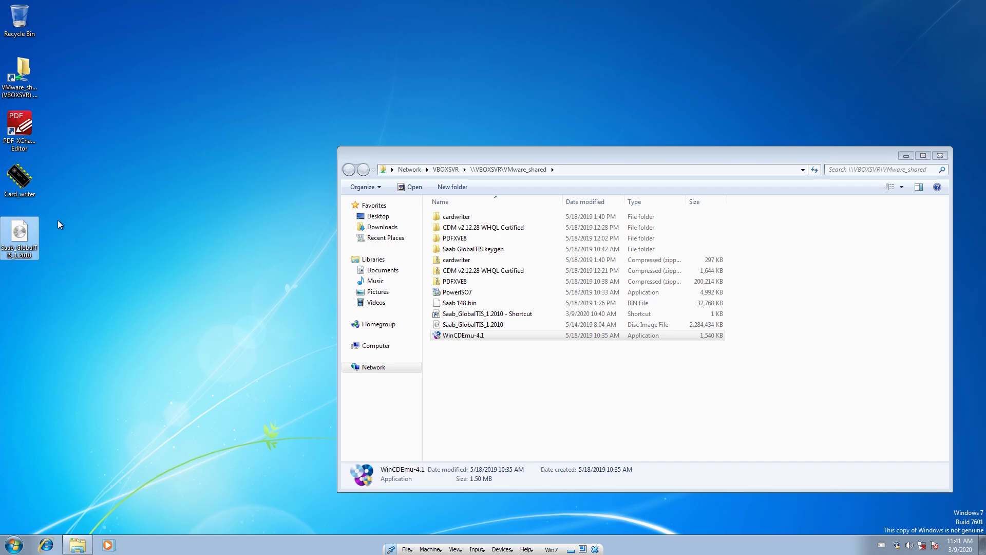
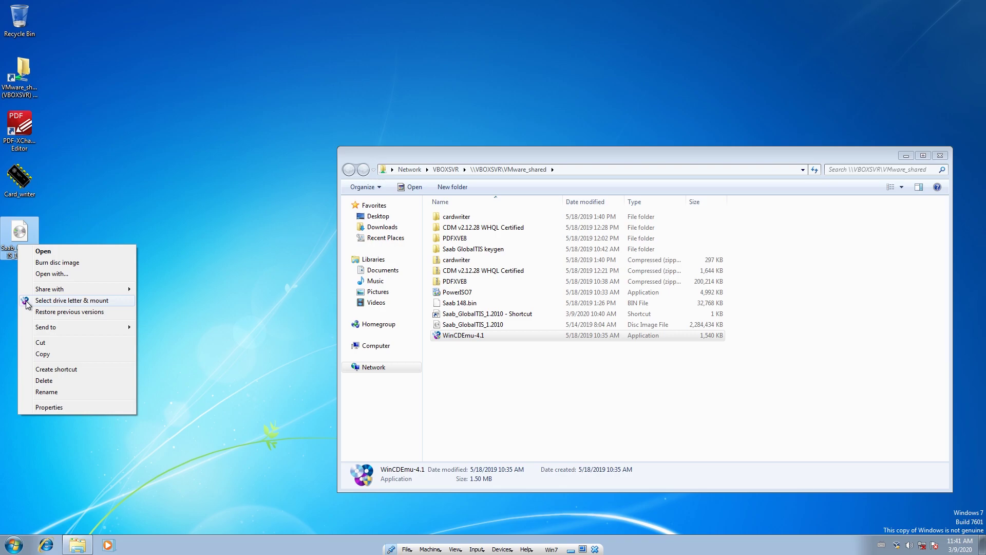
{"action": "left_click", "coordinate": [65, 304]}
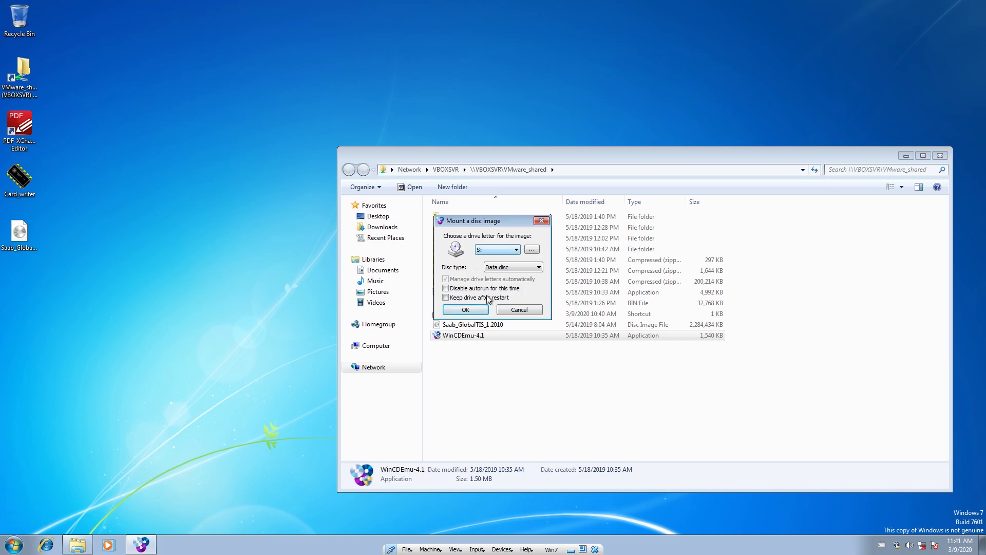
{"action": "left_click", "coordinate": [466, 309]}
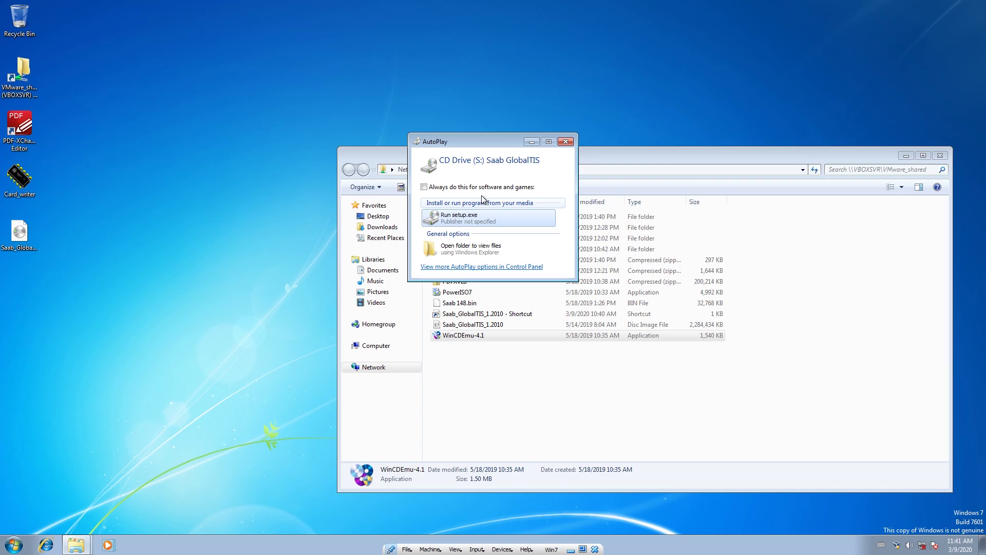
Launch the setup program from the mounted Saab GlobalTIS drive (S:) and allow it to make changes to the computer
{"action": "left_click", "coordinate": [485, 248]}
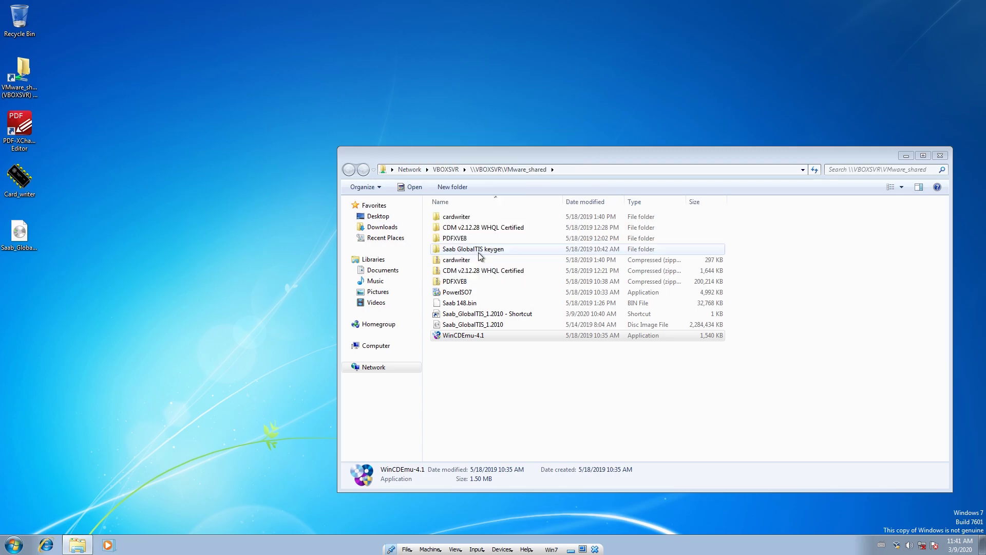
{"action": "left_click", "coordinate": [433, 148]}
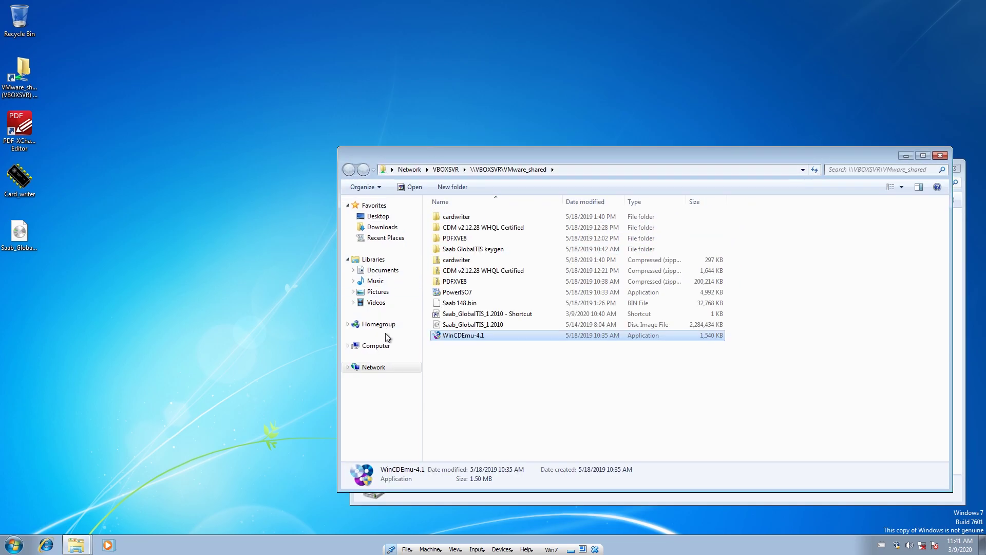
{"action": "left_click", "coordinate": [386, 347]}
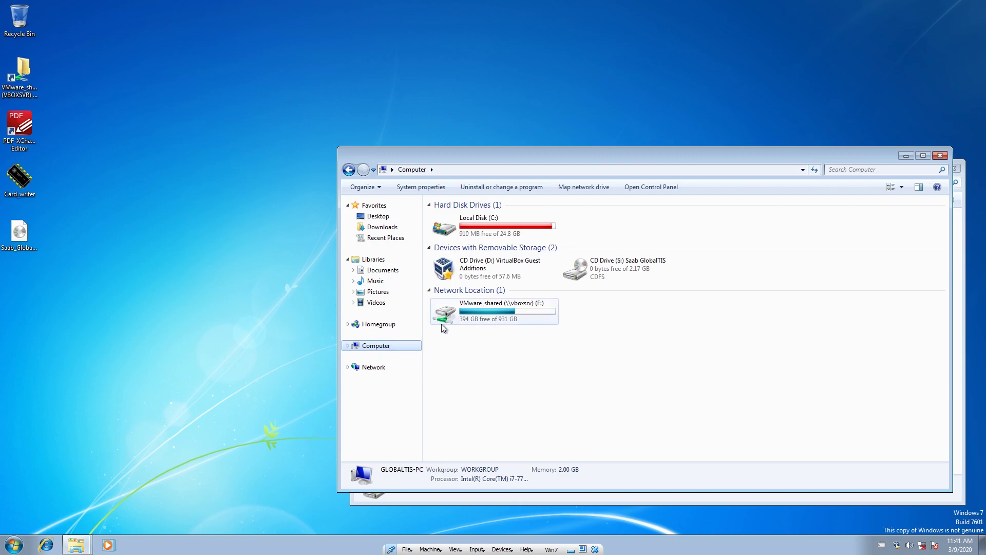
{"action": "left_click", "coordinate": [622, 271]}
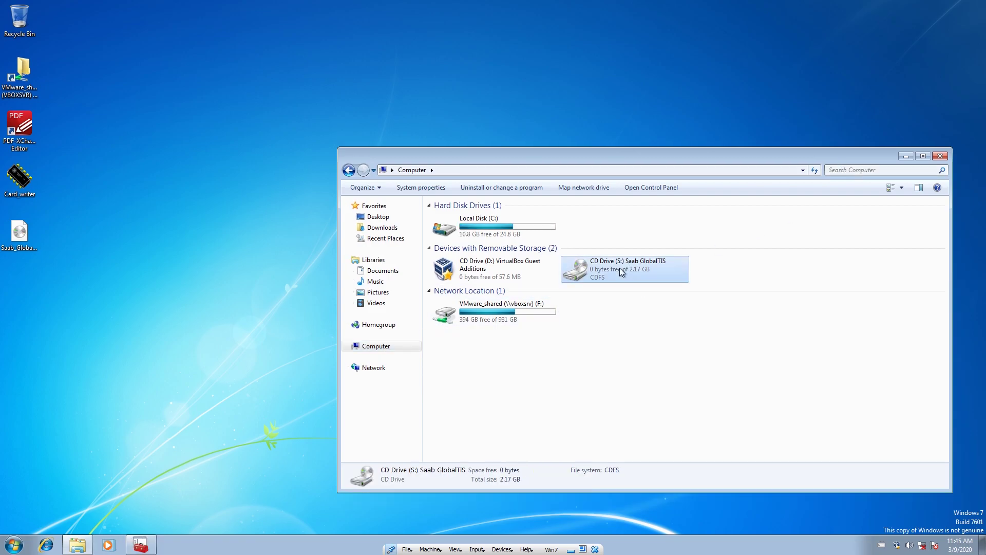
{"action": "double_click", "coordinate": [621, 270]}
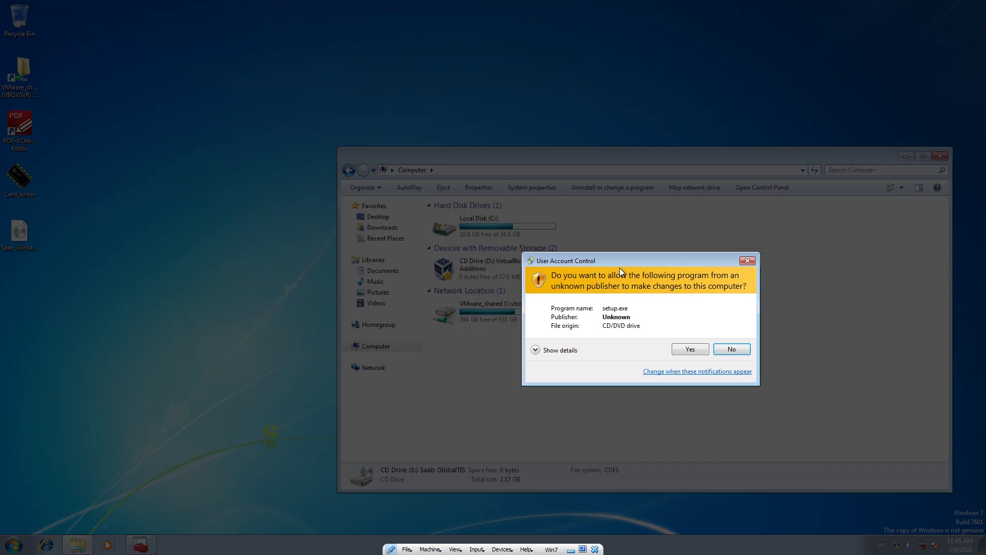
{"action": "left_click", "coordinate": [674, 346]}
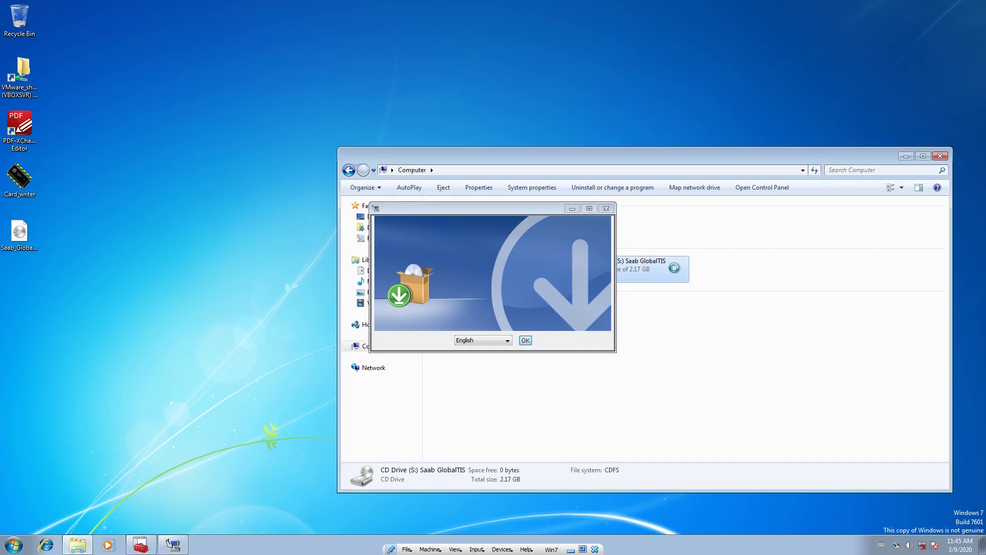
View the files on the Saab GlobalTIS disc, and minimize the file window to get back to the installer
{"action": "right_click", "coordinate": [668, 266]}
{"action": "left_click", "coordinate": [698, 302]}
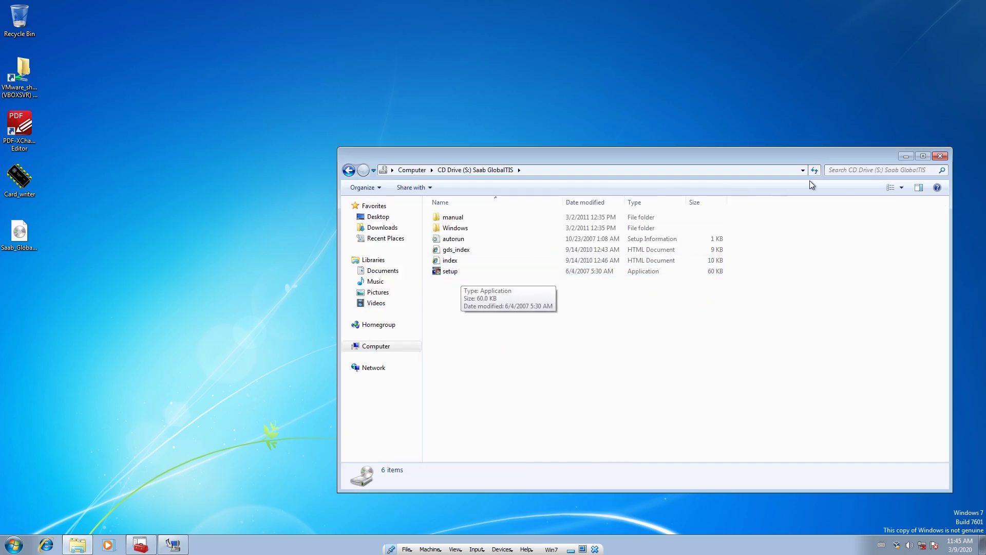
{"action": "left_click", "coordinate": [906, 157]}
Start the installer in English, ignore the saved data from the previous installation, and accept the license agreement
{"action": "left_click", "coordinate": [525, 341]}
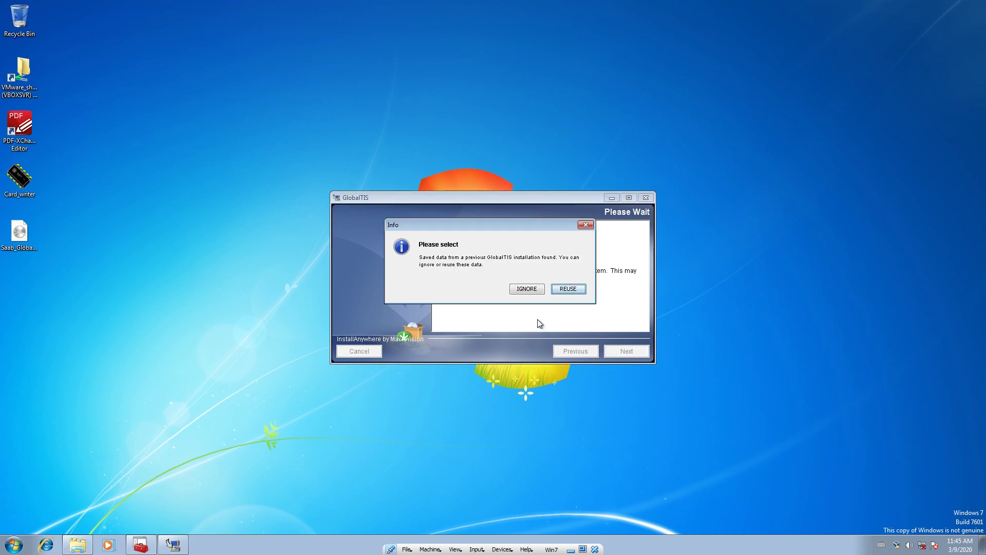
{"action": "left_click", "coordinate": [528, 289]}
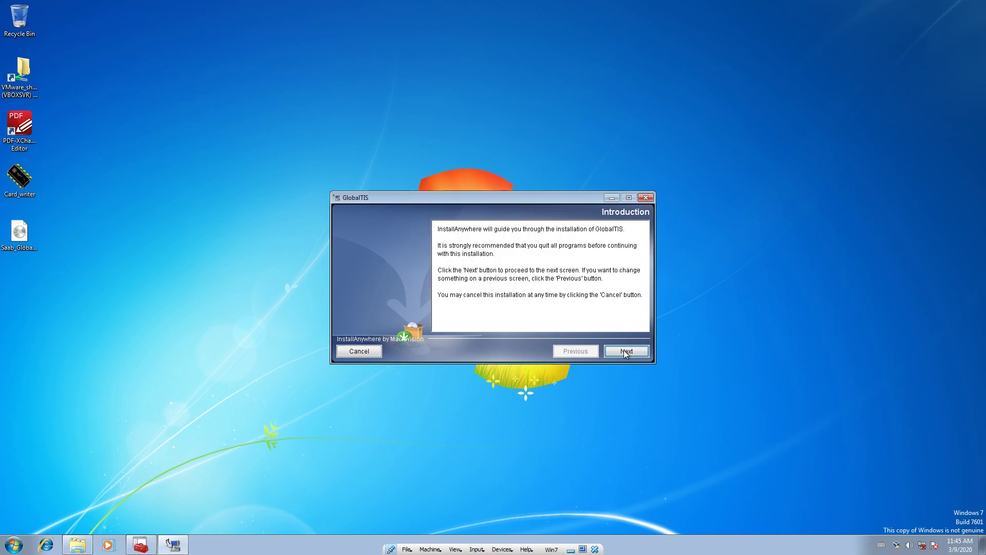
{"action": "left_click", "coordinate": [626, 351]}
{"action": "left_click", "coordinate": [534, 311]}
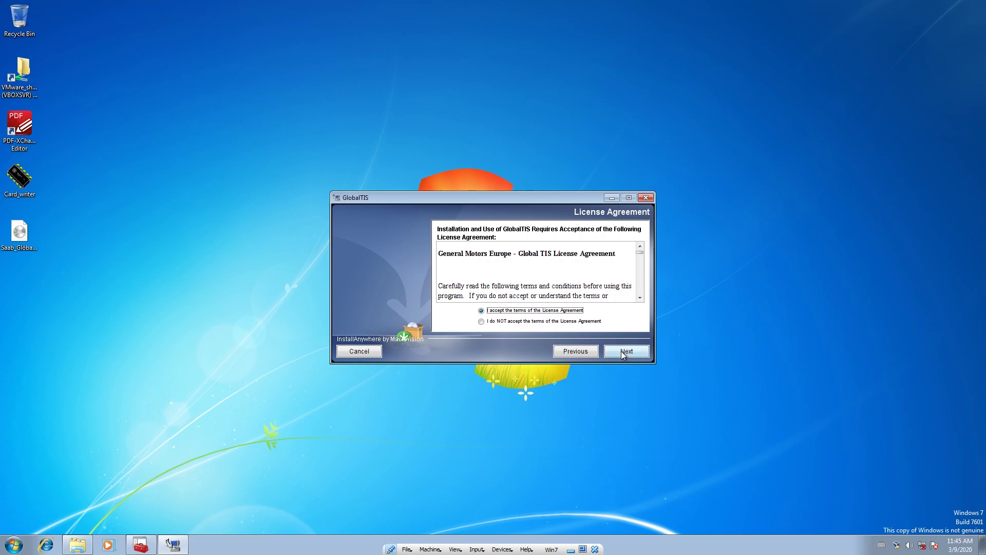
{"action": "left_click", "coordinate": [621, 351]}
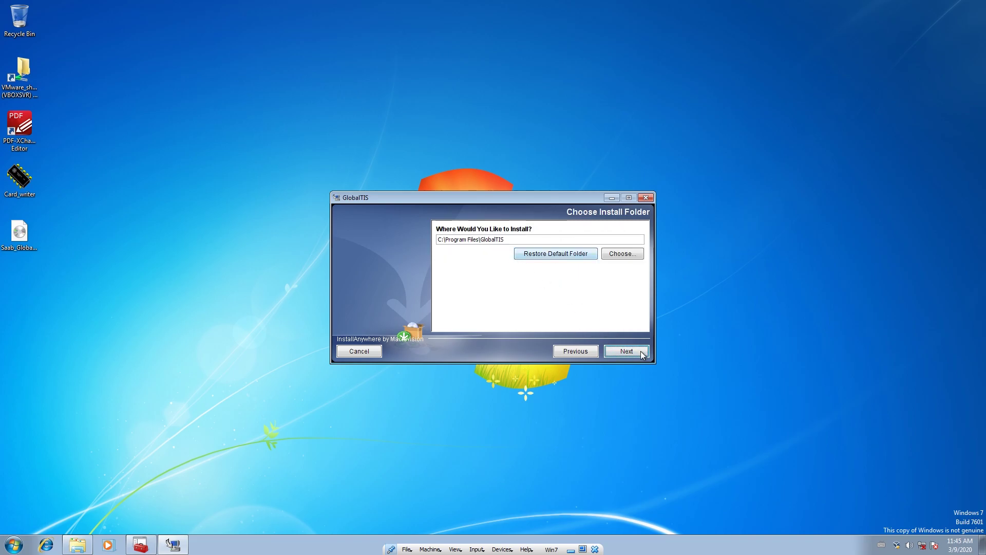
Keep the install folder C:\Program Files\GlobalTIS, the standalone type, host localhost, and the proposed Transbase and Tomcat ports
{"action": "left_click", "coordinate": [641, 352]}
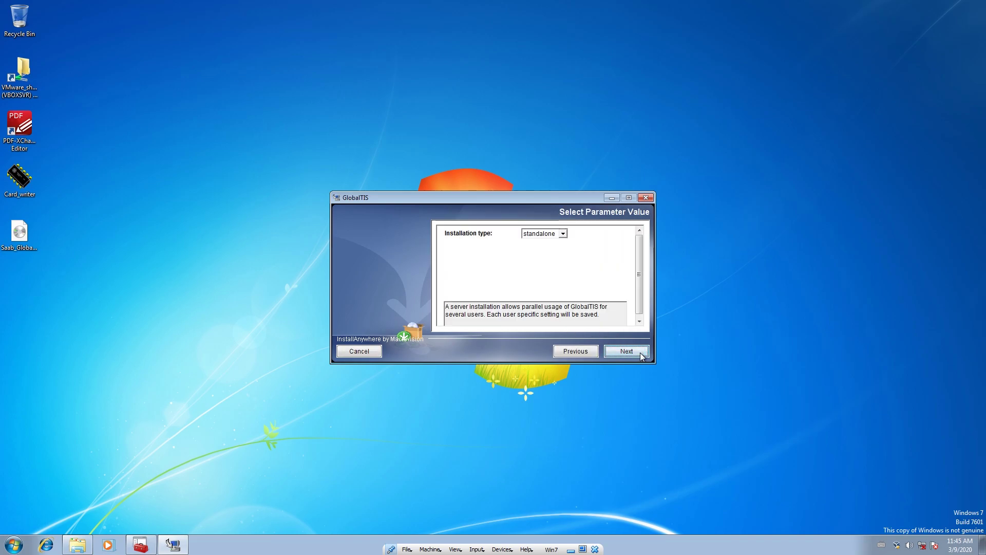
{"action": "left_click", "coordinate": [629, 353]}
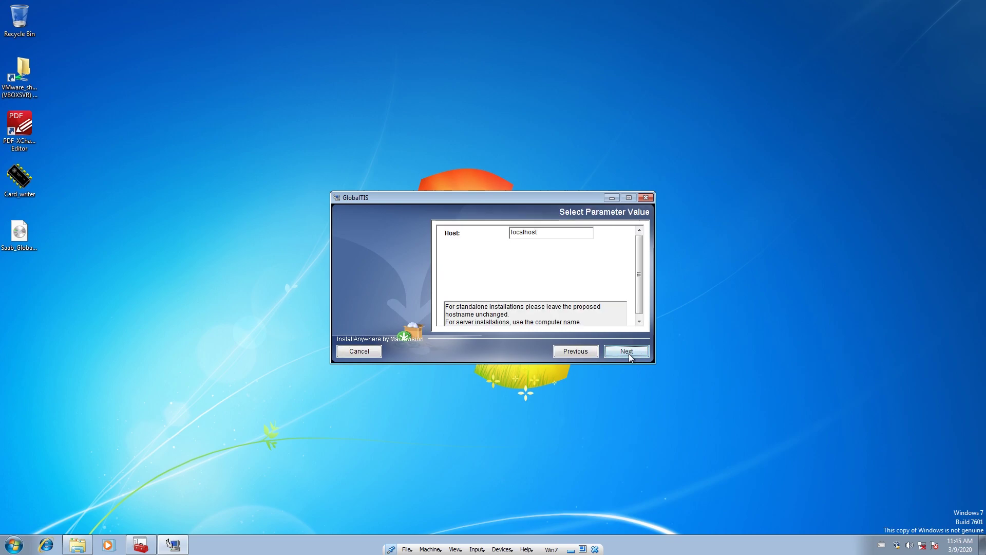
{"action": "left_click", "coordinate": [627, 352]}
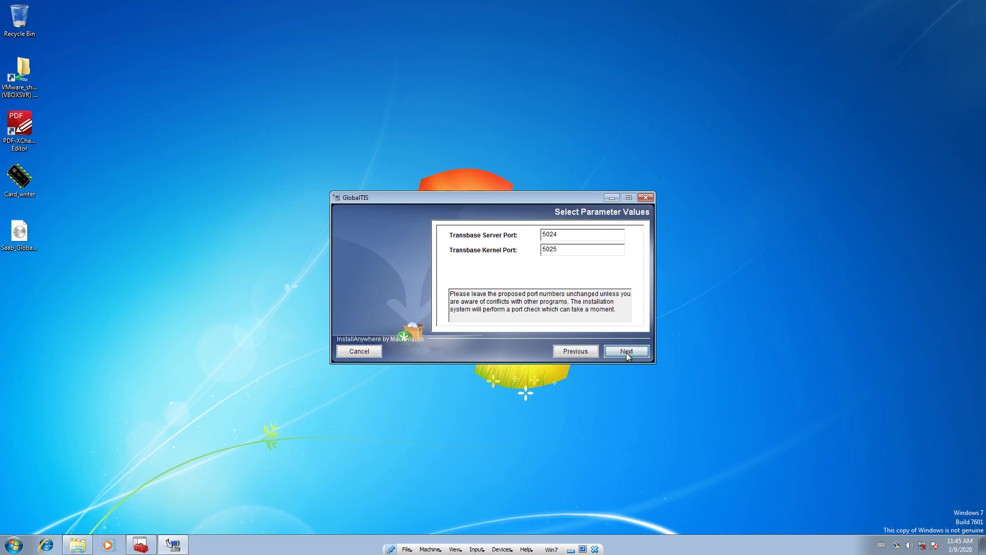
{"action": "left_click", "coordinate": [627, 354]}
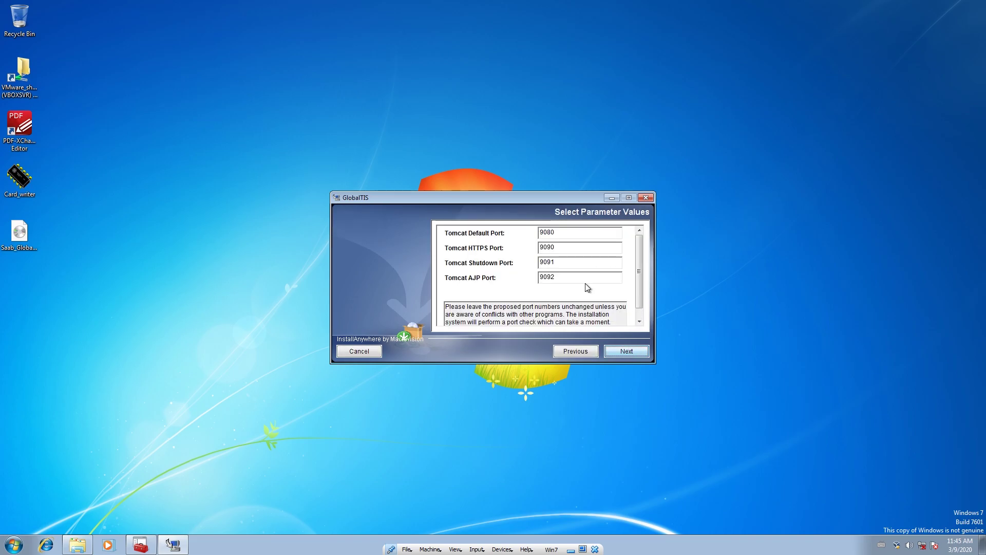
{"action": "key", "text": "Return"}
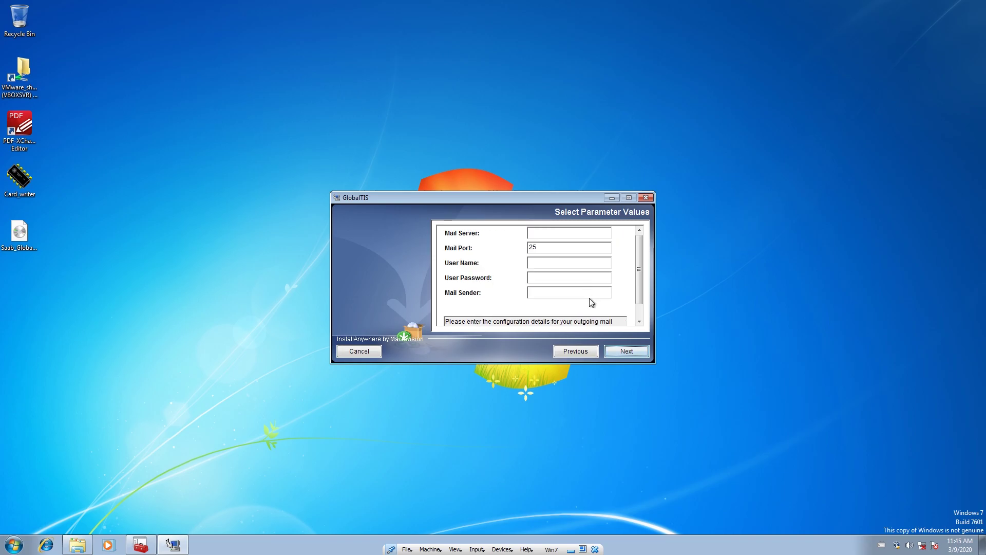
Leave the mail settings at their defaults, install GlobalTIS, and quit the finished installer
{"action": "left_click", "coordinate": [624, 352]}
{"action": "left_click", "coordinate": [622, 354]}
{"action": "left_click", "coordinate": [621, 353]}
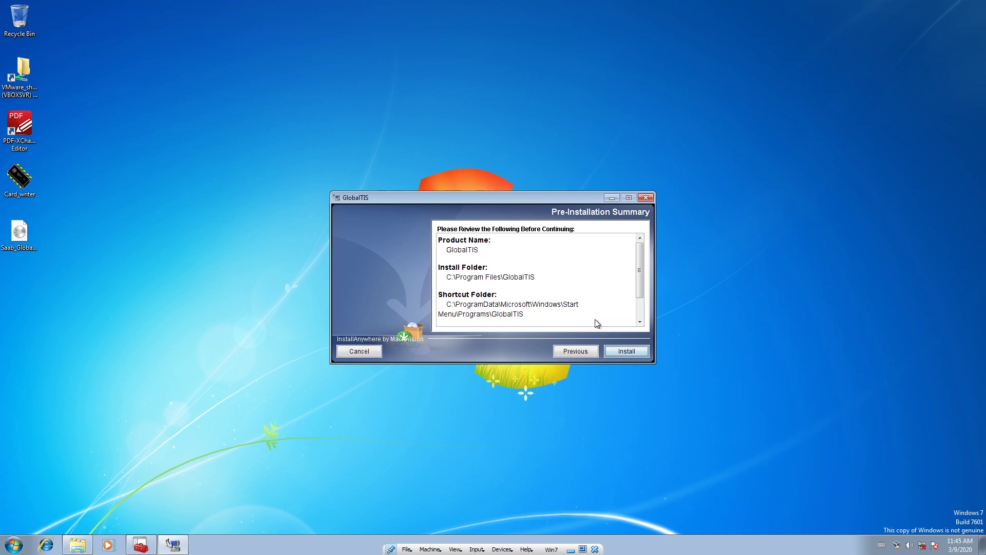
{"action": "left_click", "coordinate": [620, 352]}
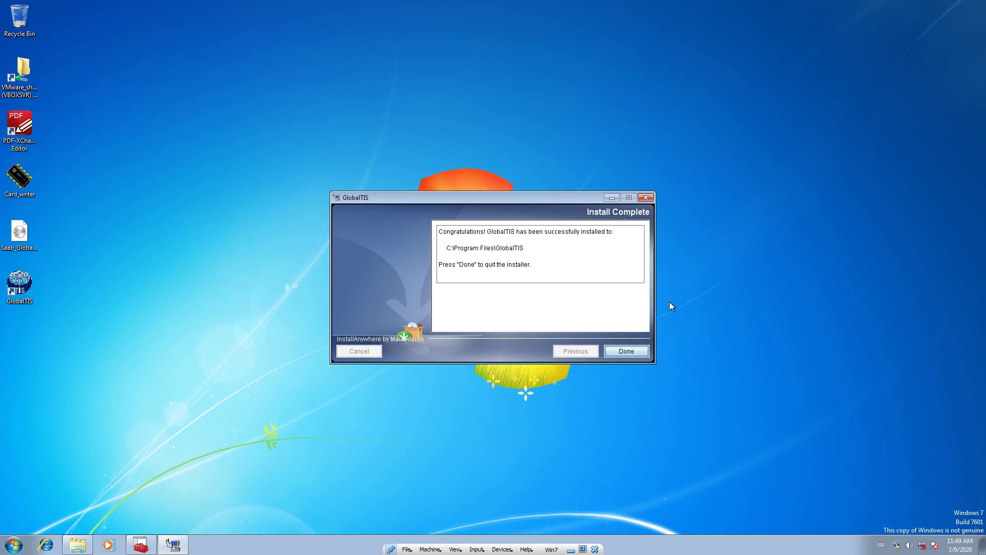
{"action": "left_click", "coordinate": [630, 355]}
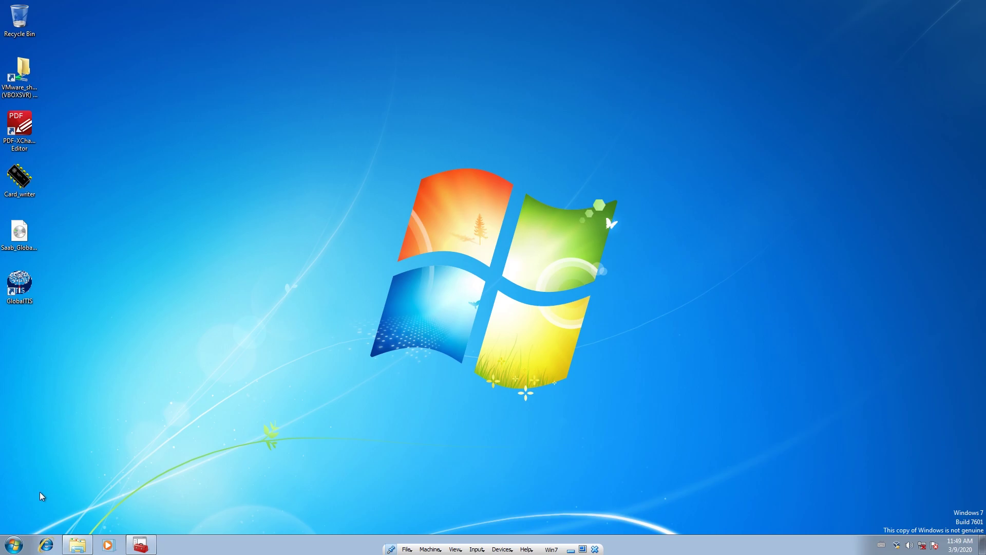
Open the Environment Variables settings from the computer's advanced system settings
{"action": "left_click", "coordinate": [15, 546]}
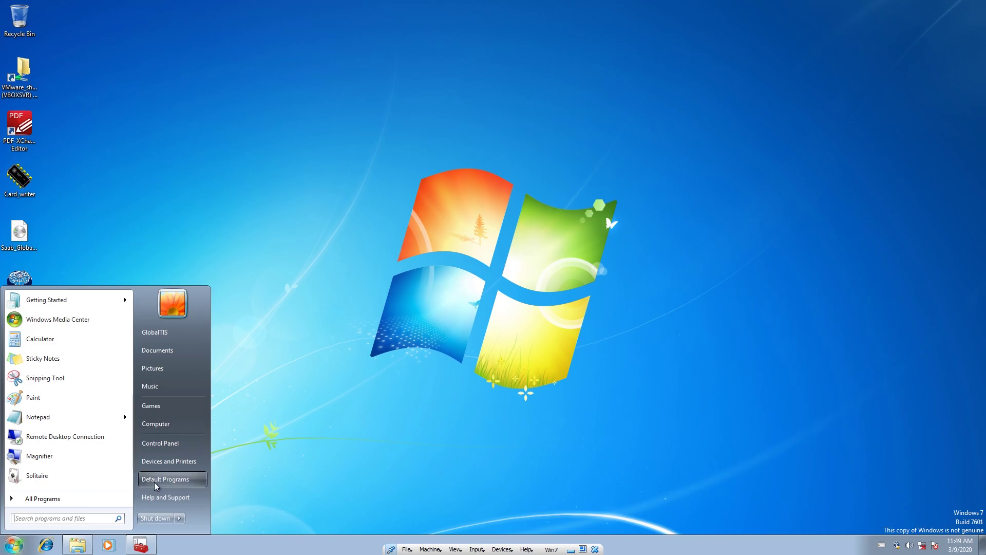
{"action": "left_click", "coordinate": [184, 444]}
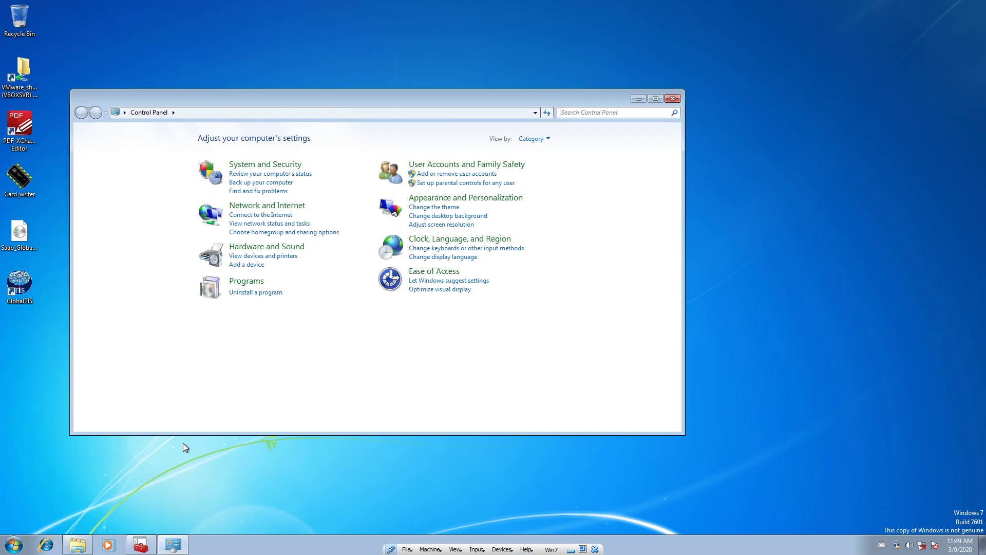
{"action": "left_click", "coordinate": [271, 166]}
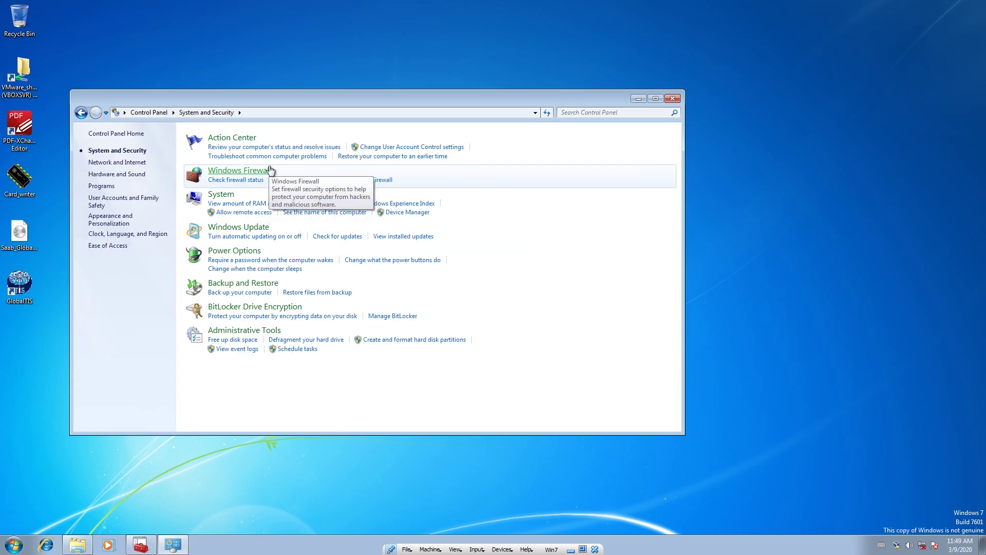
{"action": "left_click", "coordinate": [225, 198]}
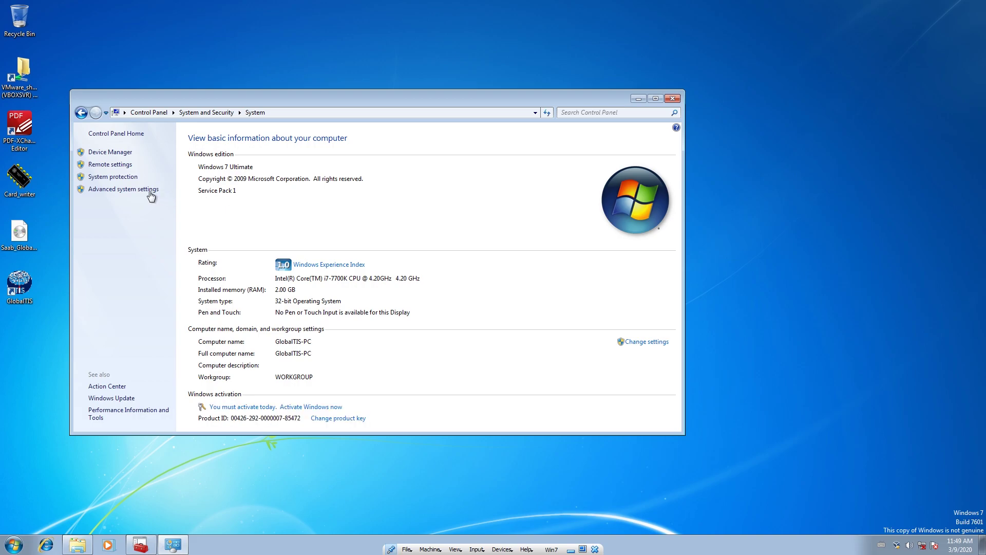
{"action": "left_click", "coordinate": [115, 190]}
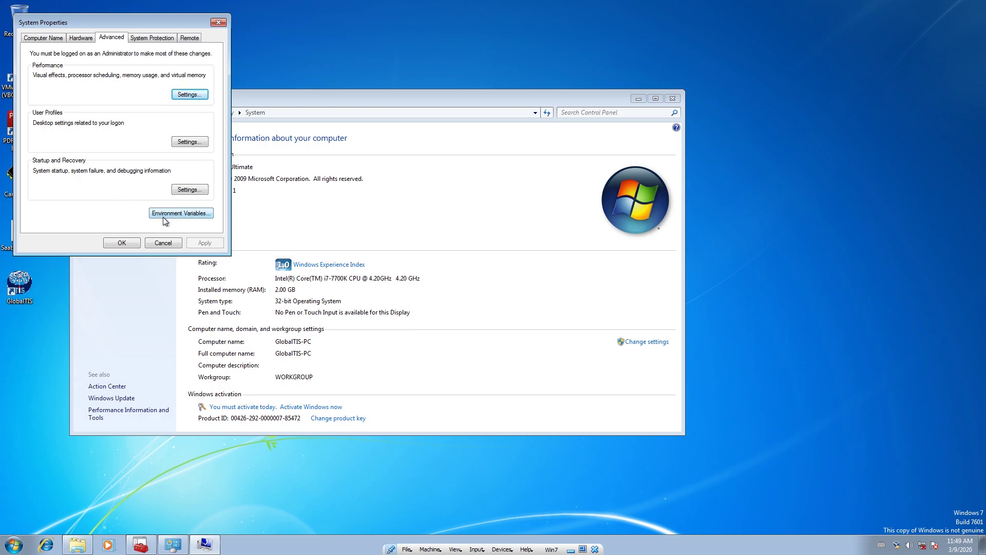
{"action": "left_click", "coordinate": [186, 216]}
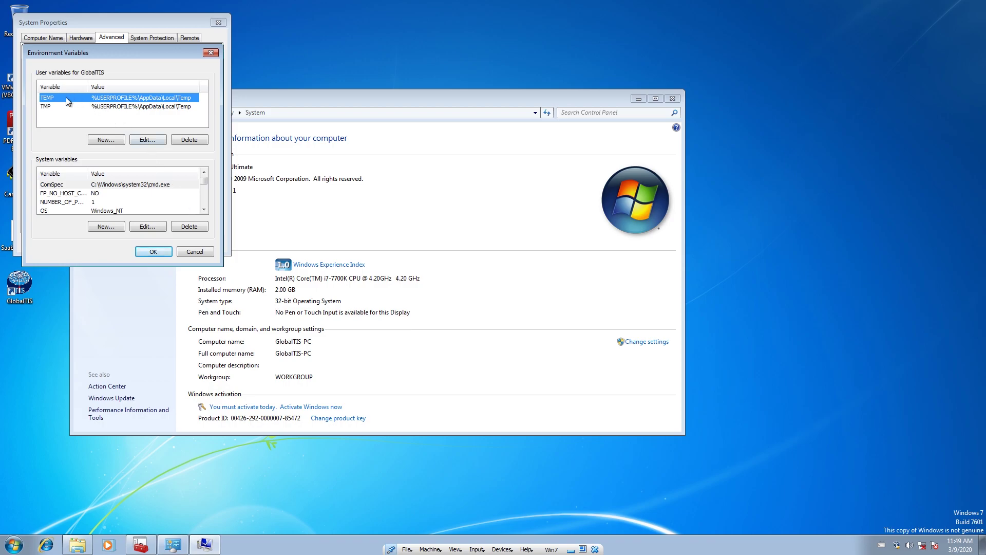
Start a new user variable and copy the path of the GlobalTIS folder C:\Program Files\GlobalTIS\jre\bin
{"action": "left_click", "coordinate": [111, 140]}
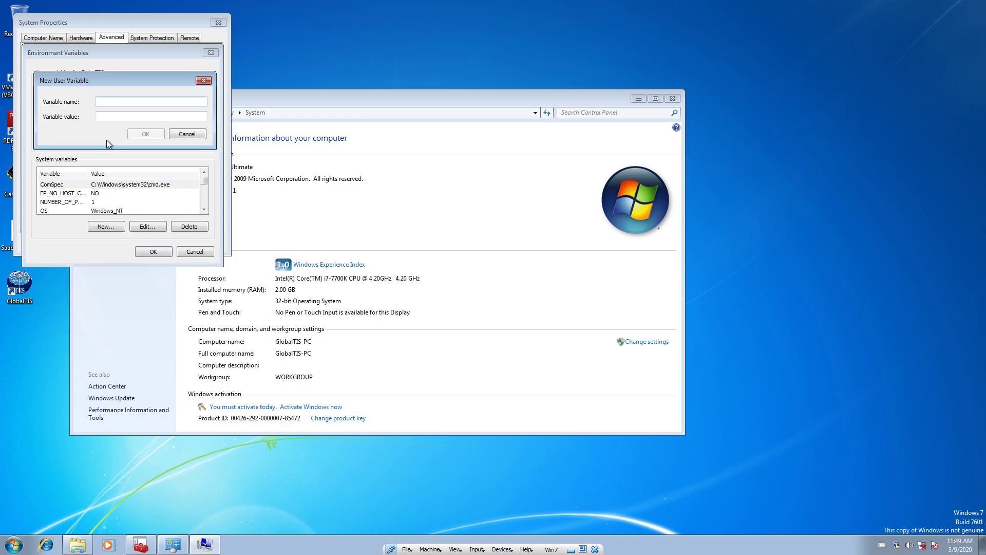
{"action": "left_click", "coordinate": [77, 544]}
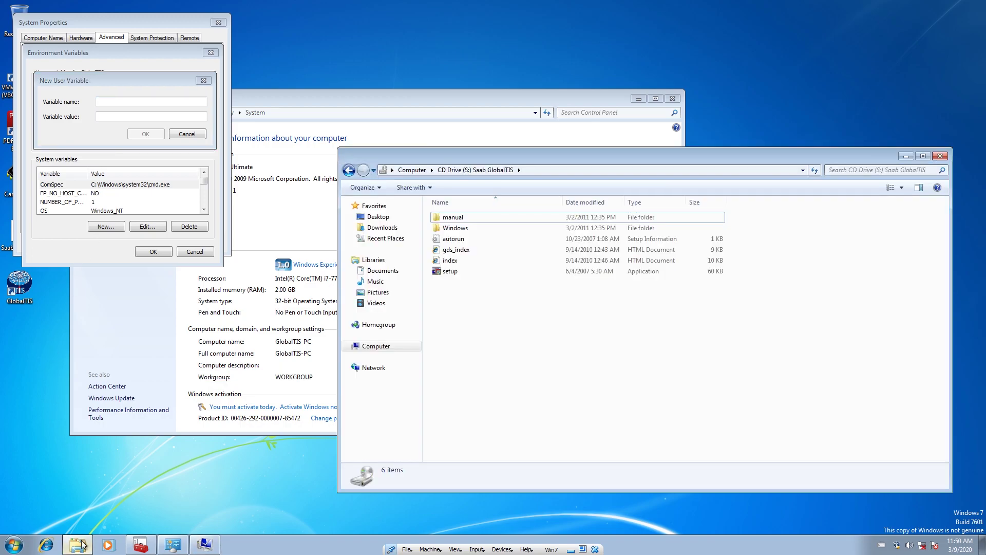
{"action": "left_click", "coordinate": [402, 346]}
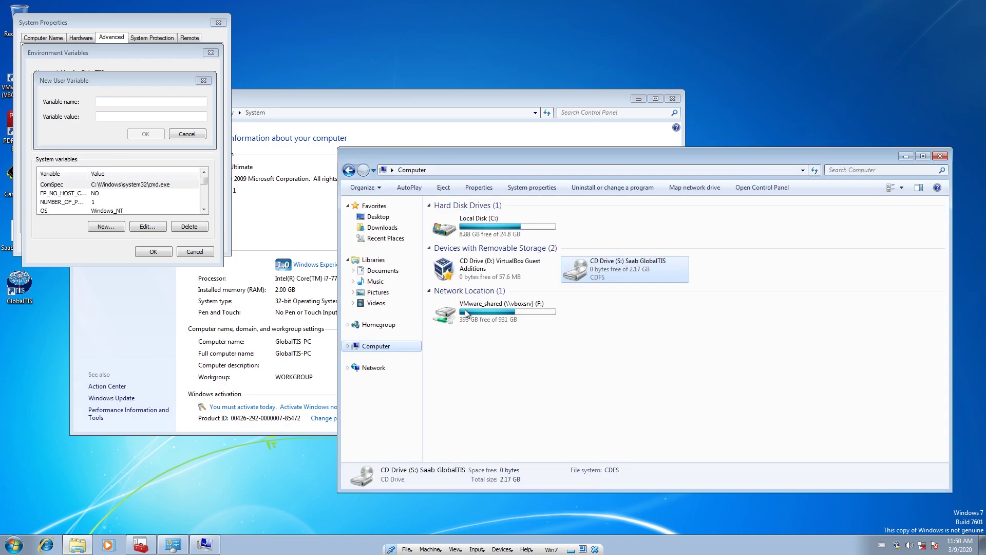
{"action": "double_click", "coordinate": [532, 230]}
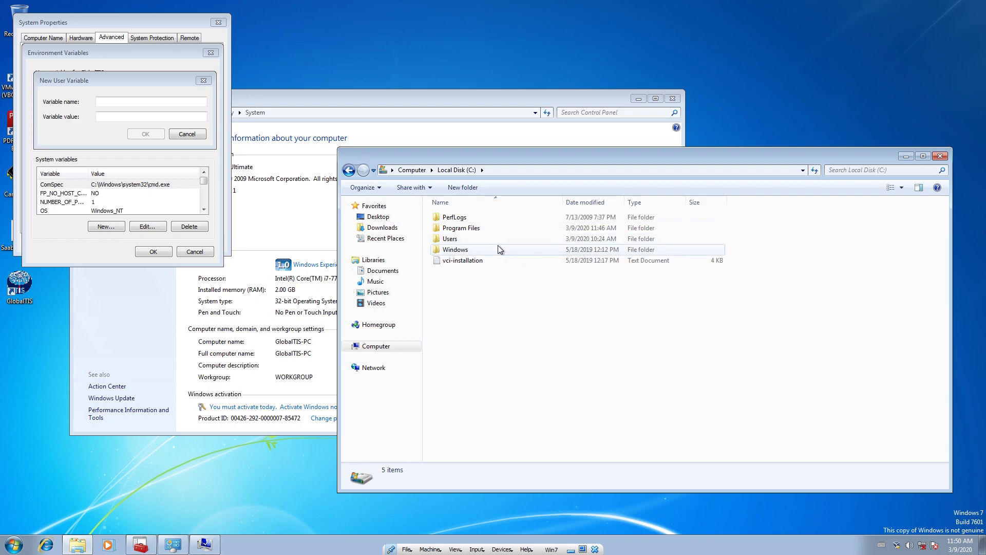
{"action": "double_click", "coordinate": [489, 229]}
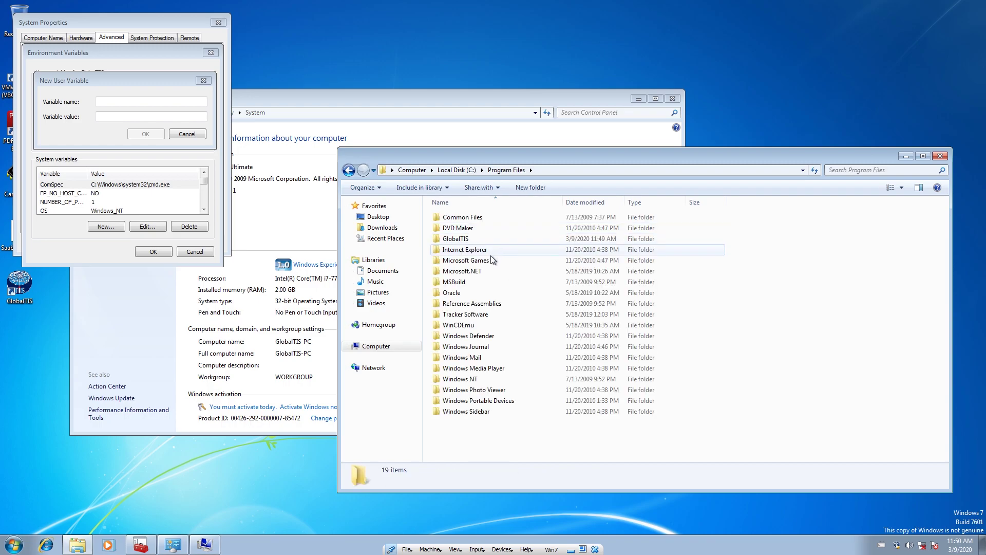
{"action": "double_click", "coordinate": [483, 238]}
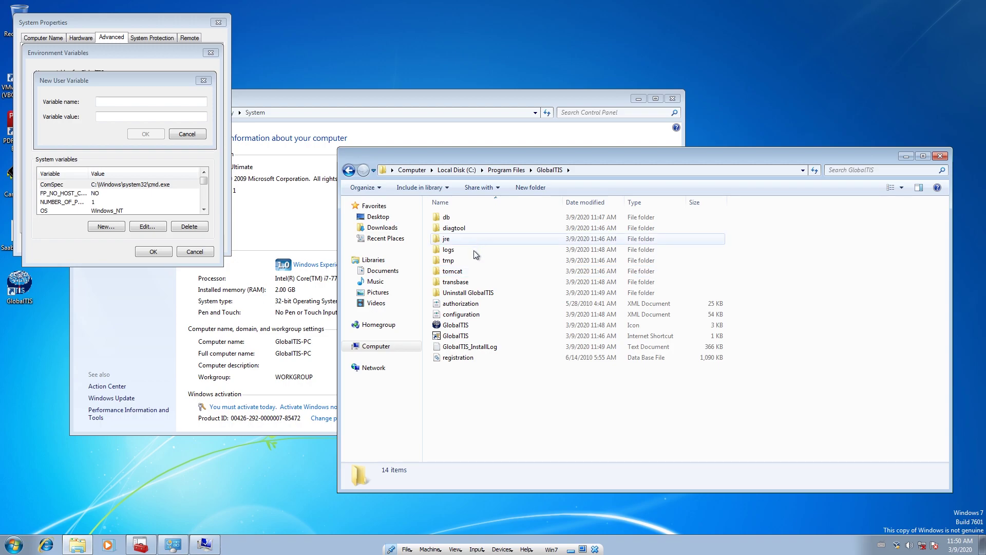
{"action": "mouse_move", "coordinate": [472, 242]}
{"action": "double_click", "coordinate": [469, 240]}
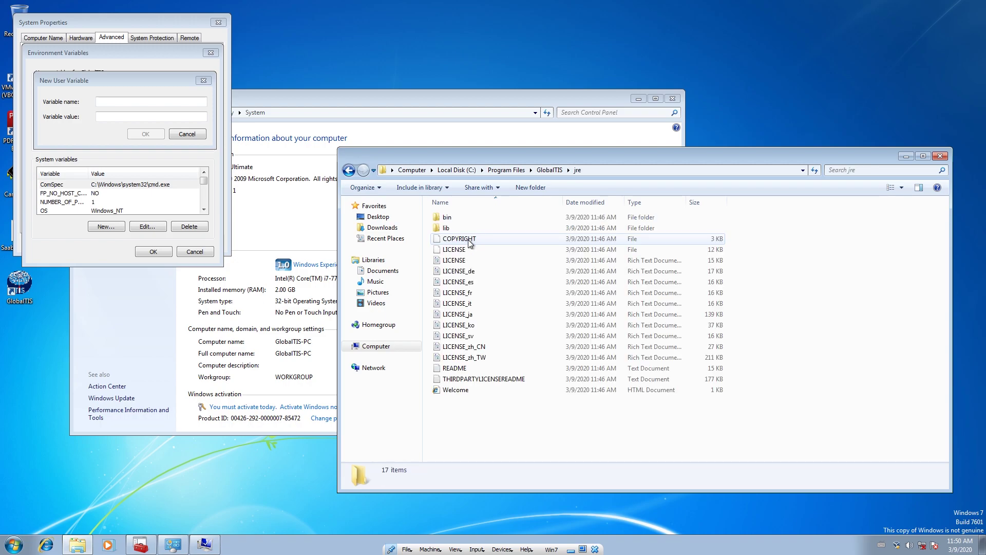
{"action": "double_click", "coordinate": [466, 218]}
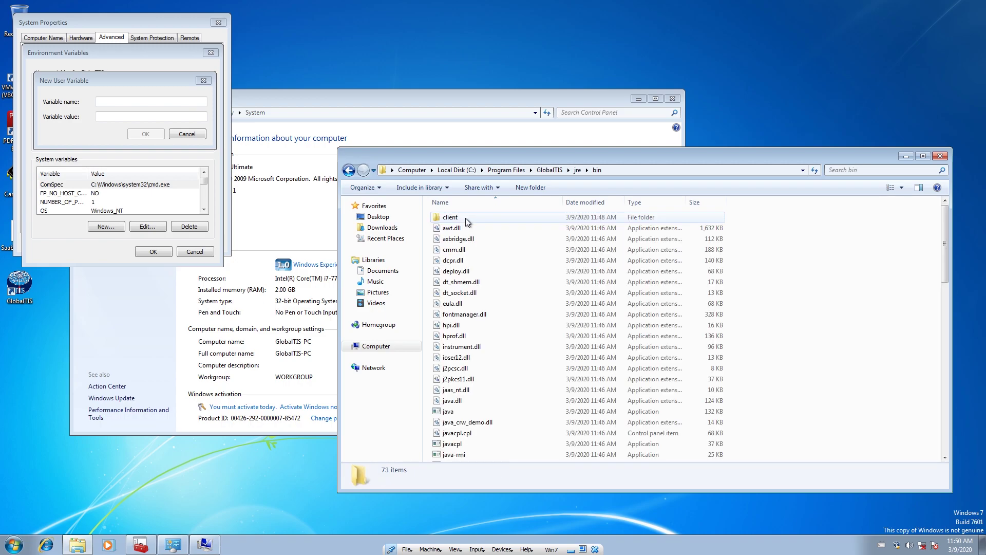
{"action": "left_click", "coordinate": [648, 169]}
{"action": "right_click", "coordinate": [470, 170]}
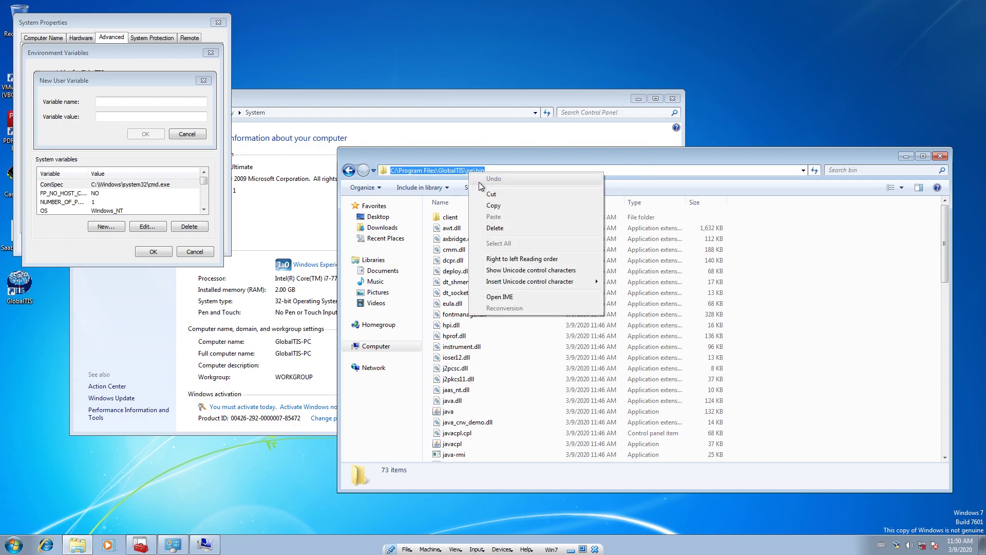
{"action": "left_click", "coordinate": [493, 205]}
Enter C:\Program Files\GlobalTIS\jre\bin as both name and value of the new user variable, and save the system settings
{"action": "left_click", "coordinate": [109, 102]}
{"action": "right_click", "coordinate": [109, 101]}
{"action": "left_click", "coordinate": [129, 148]}
{"action": "left_click", "coordinate": [136, 118]}
{"action": "right_click", "coordinate": [137, 119]}
{"action": "left_click", "coordinate": [161, 163]}
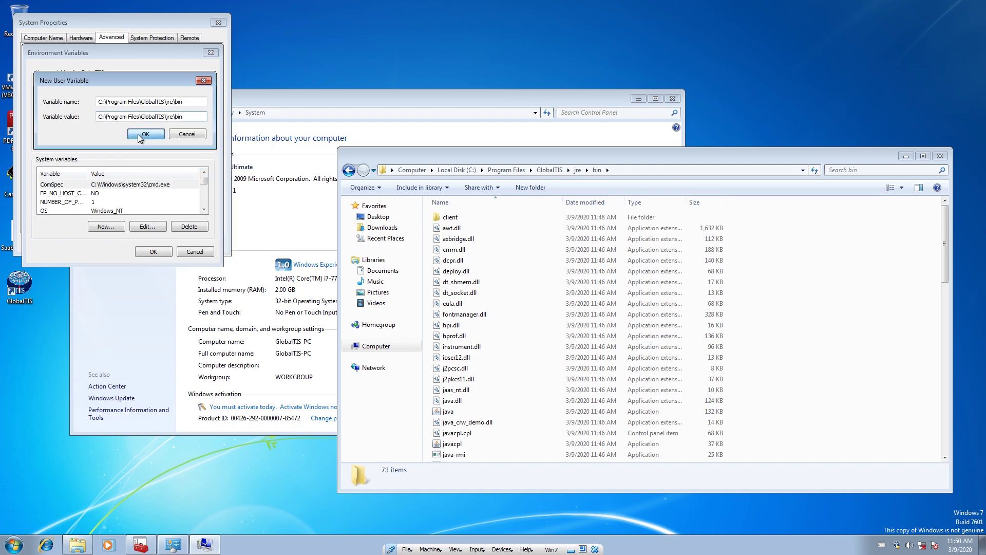
{"action": "left_click", "coordinate": [141, 134]}
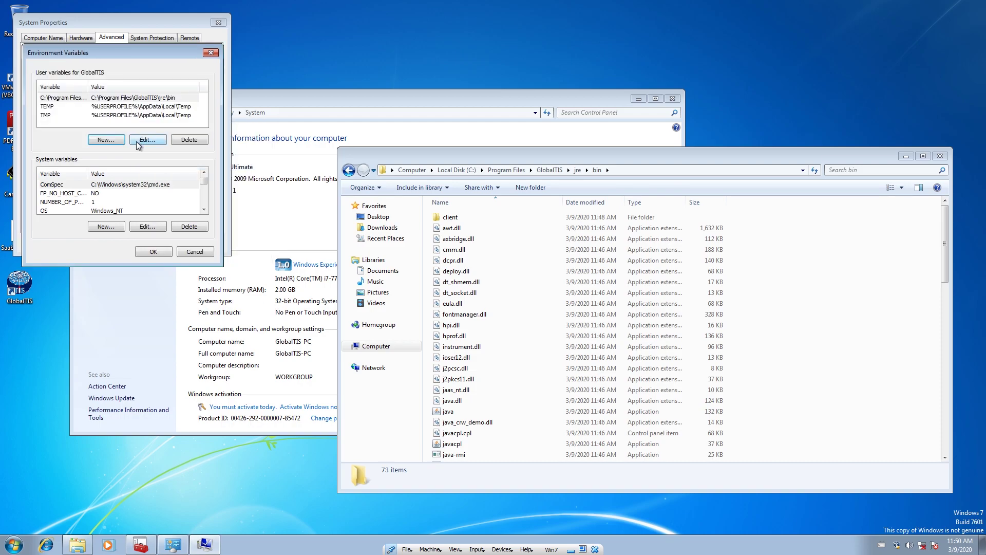
{"action": "left_click", "coordinate": [154, 251]}
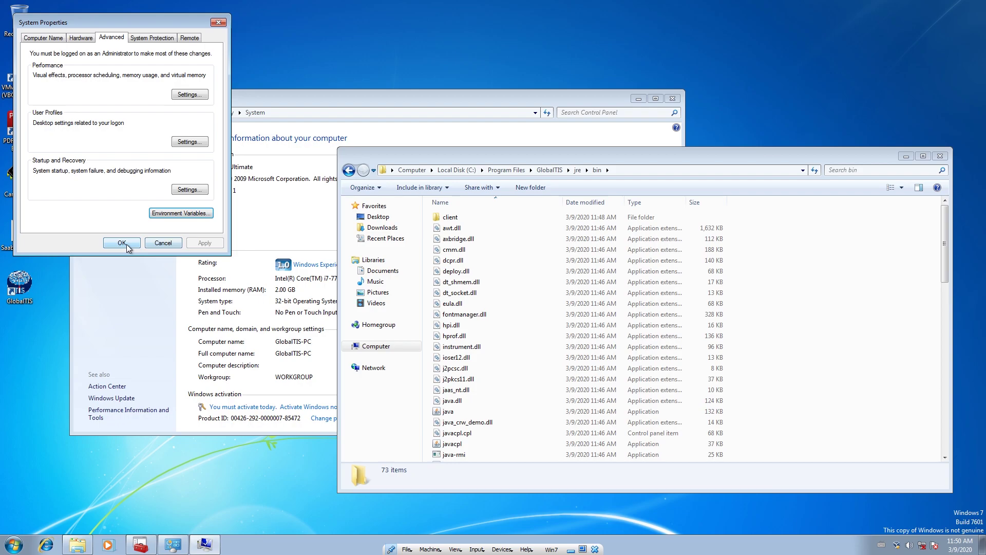
{"action": "left_click", "coordinate": [122, 243]}
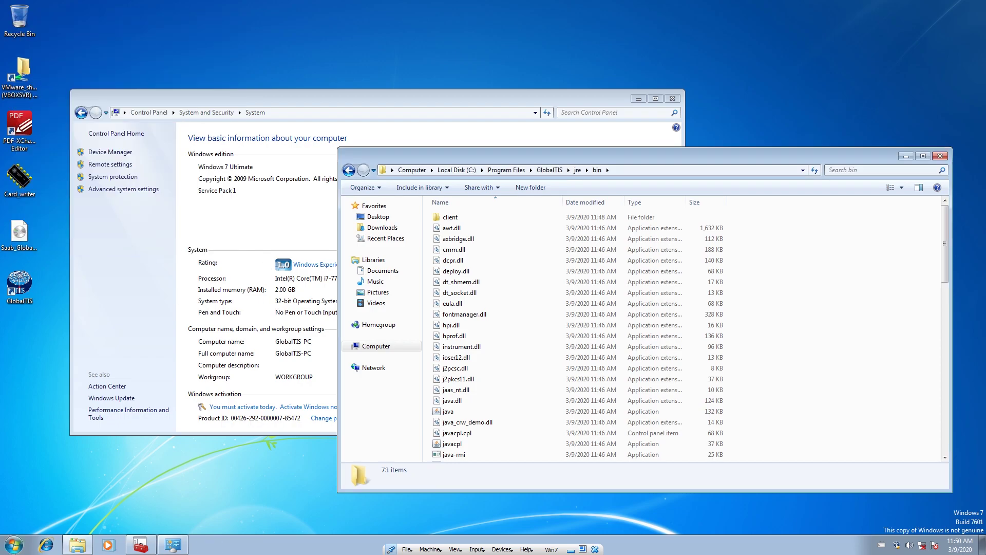
Restart Windows on the virtual machine
{"action": "left_click", "coordinate": [14, 543]}
{"action": "left_click", "coordinate": [180, 518]}
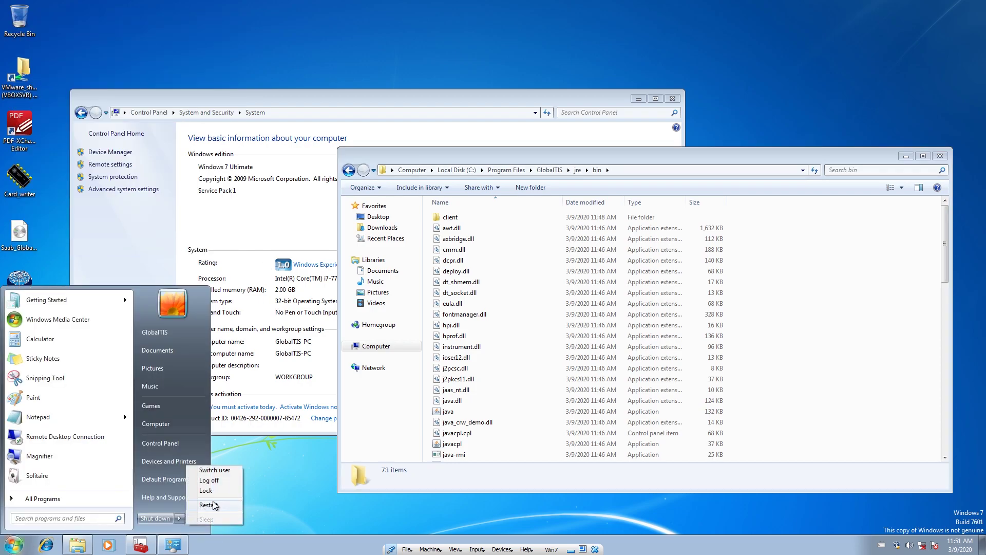
{"action": "left_click", "coordinate": [214, 506]}
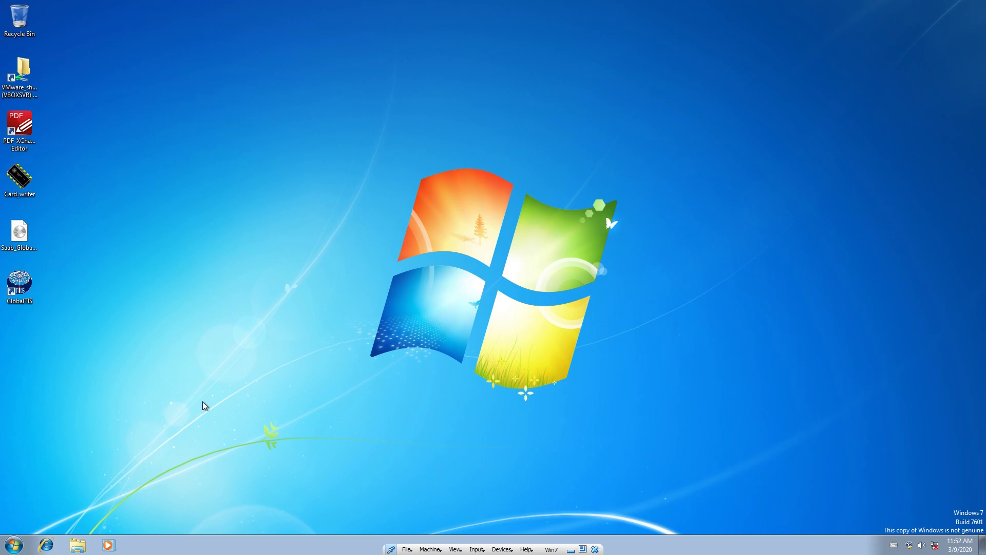
Browse to the folder C:\Program Files\GlobalTIS\tomcat\webapps\ROOT
{"action": "left_click", "coordinate": [77, 546]}
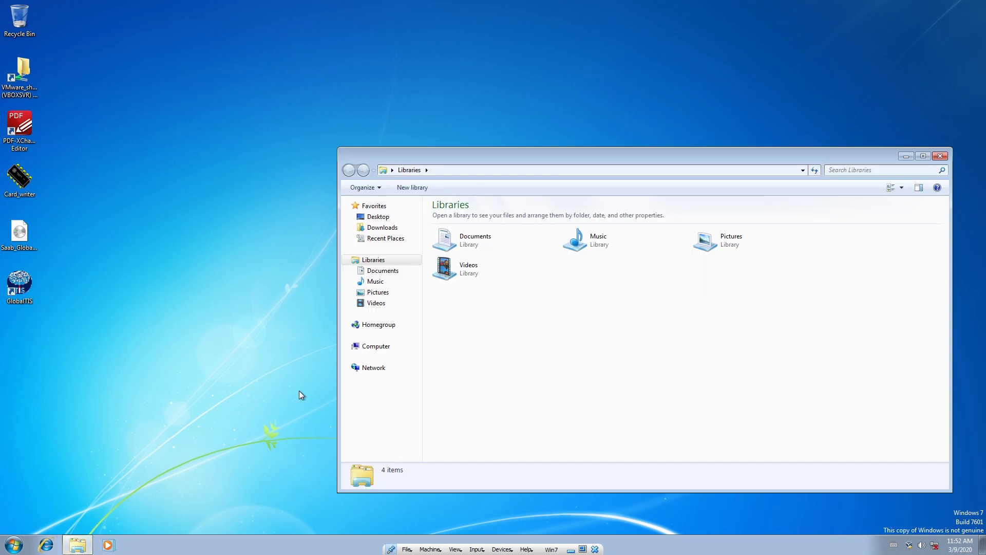
{"action": "left_click", "coordinate": [399, 346]}
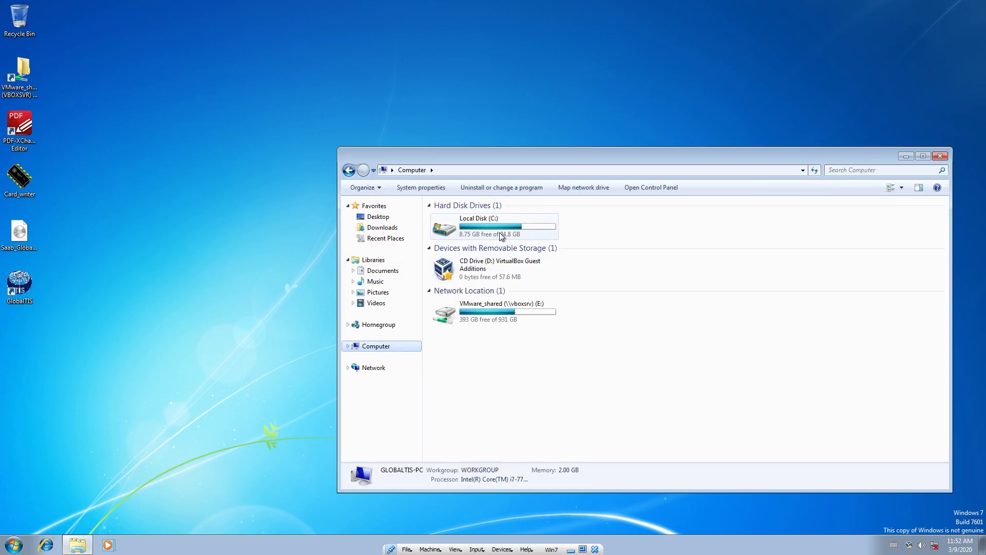
{"action": "double_click", "coordinate": [495, 226]}
{"action": "double_click", "coordinate": [498, 224]}
{"action": "double_click", "coordinate": [492, 239]}
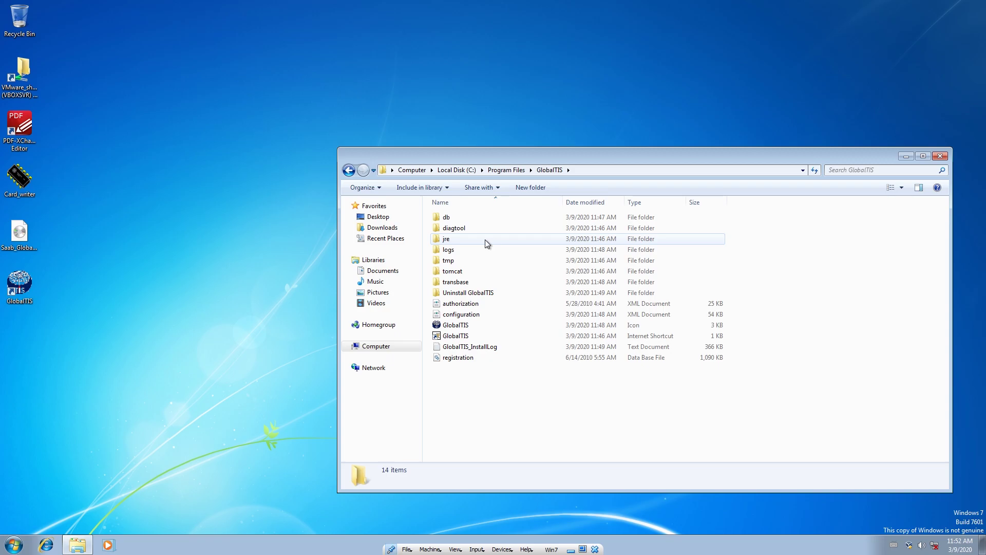
{"action": "double_click", "coordinate": [476, 271]}
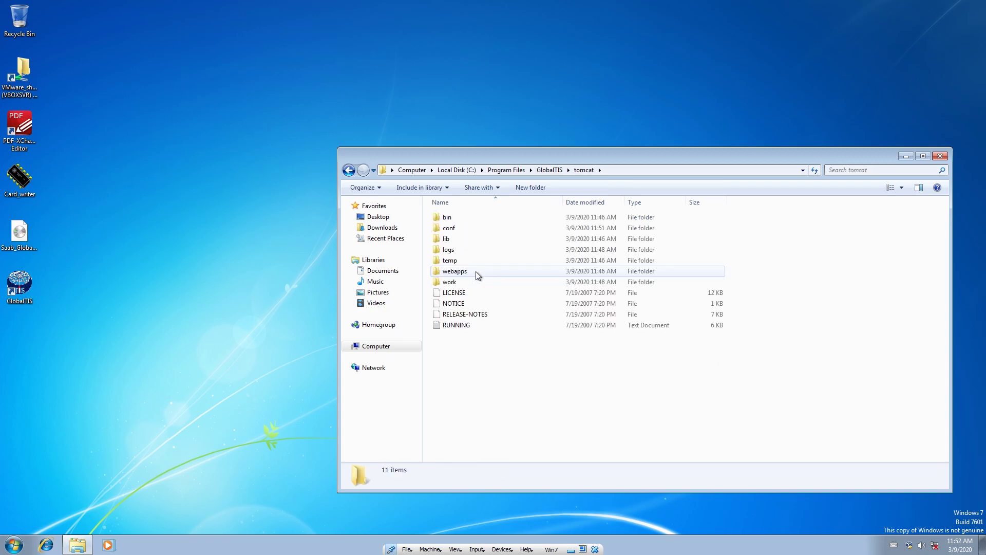
{"action": "double_click", "coordinate": [476, 271]}
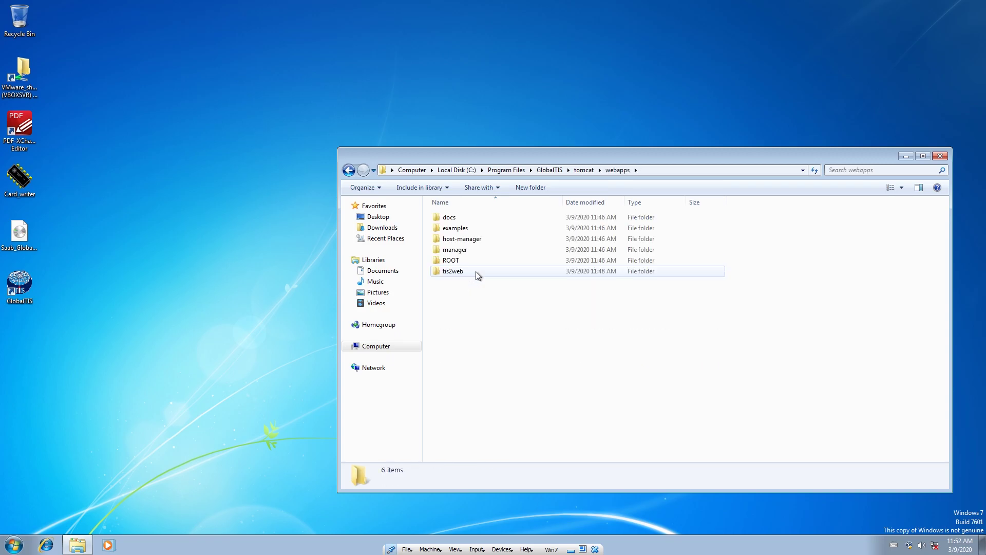
{"action": "double_click", "coordinate": [488, 260]}
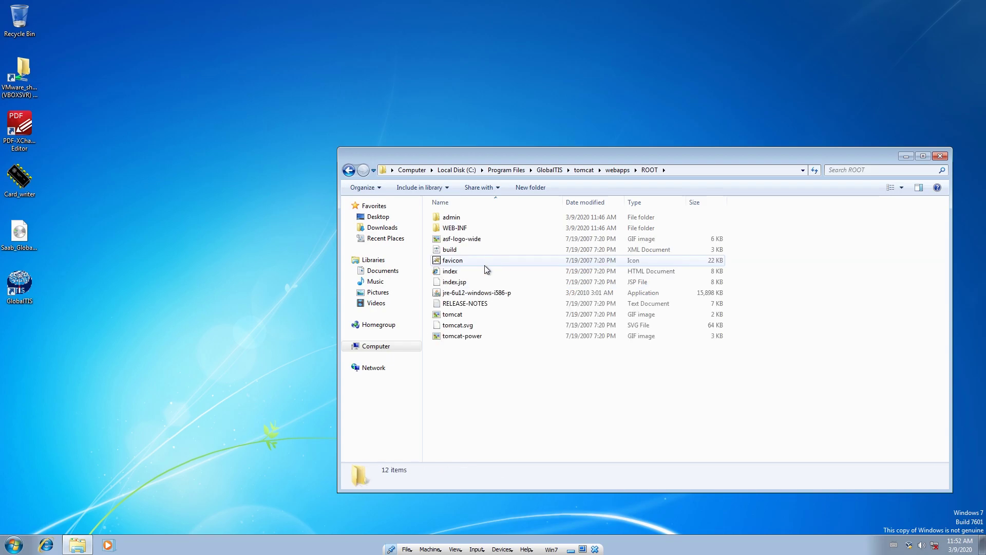
Run jre-6u12-windows-i586-p from the ROOT folder, allow it to make changes, and complete the Java installation
{"action": "left_click", "coordinate": [479, 294]}
{"action": "double_click", "coordinate": [478, 293]}
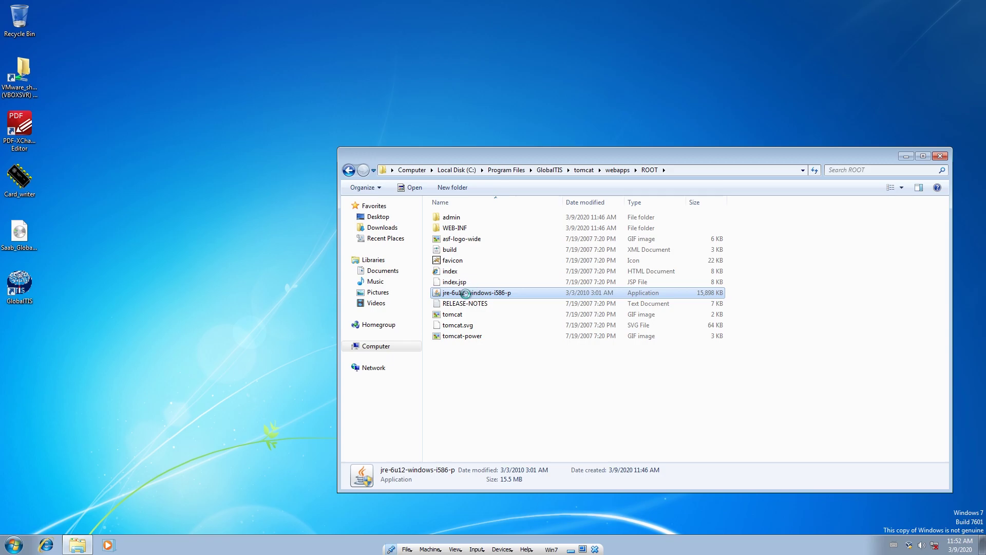
{"action": "right_click", "coordinate": [478, 292]}
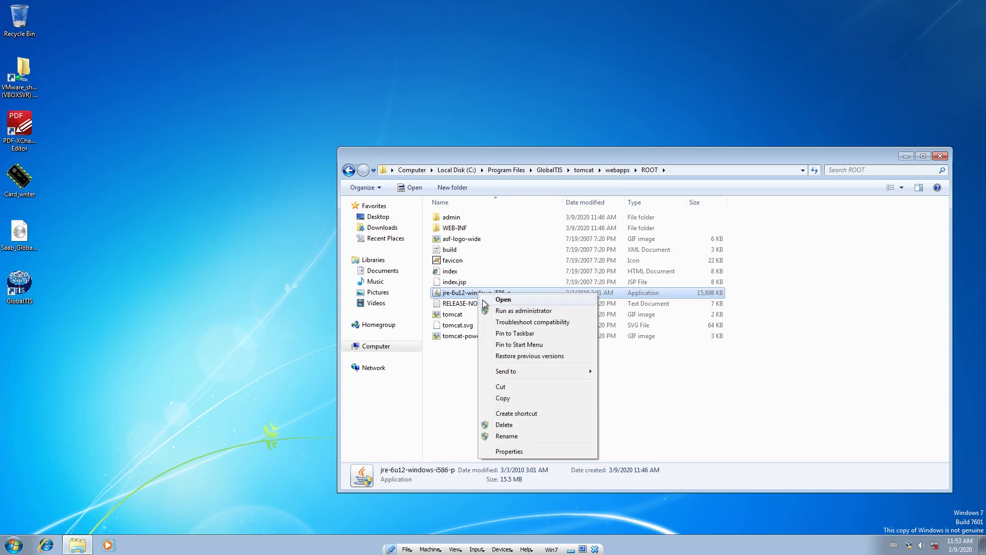
{"action": "left_click", "coordinate": [483, 300]}
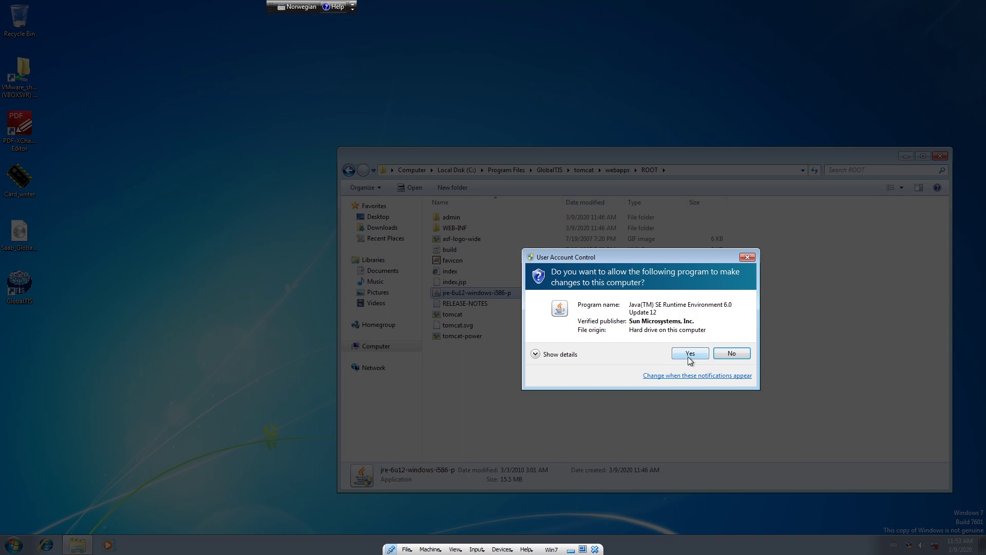
{"action": "left_click", "coordinate": [689, 353]}
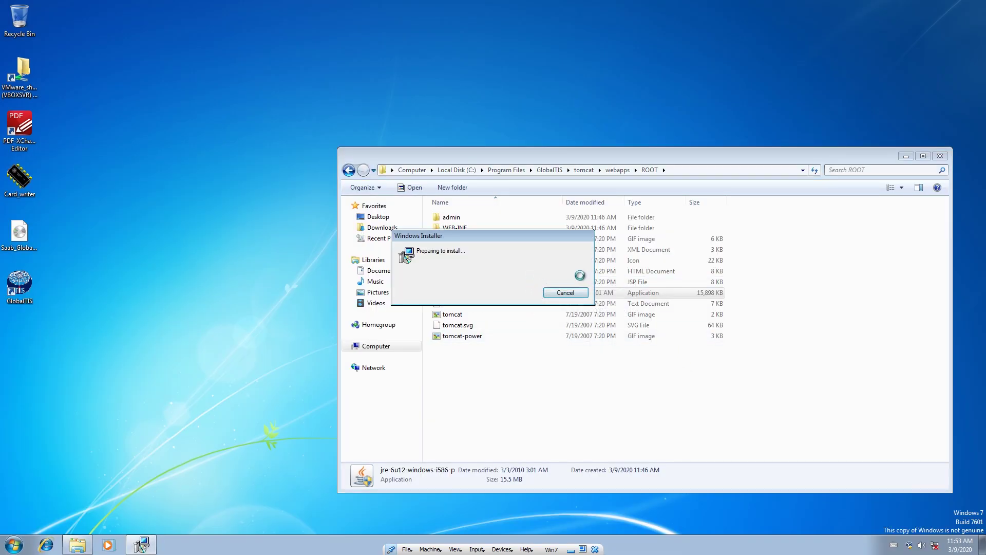
{"action": "left_click", "coordinate": [593, 354]}
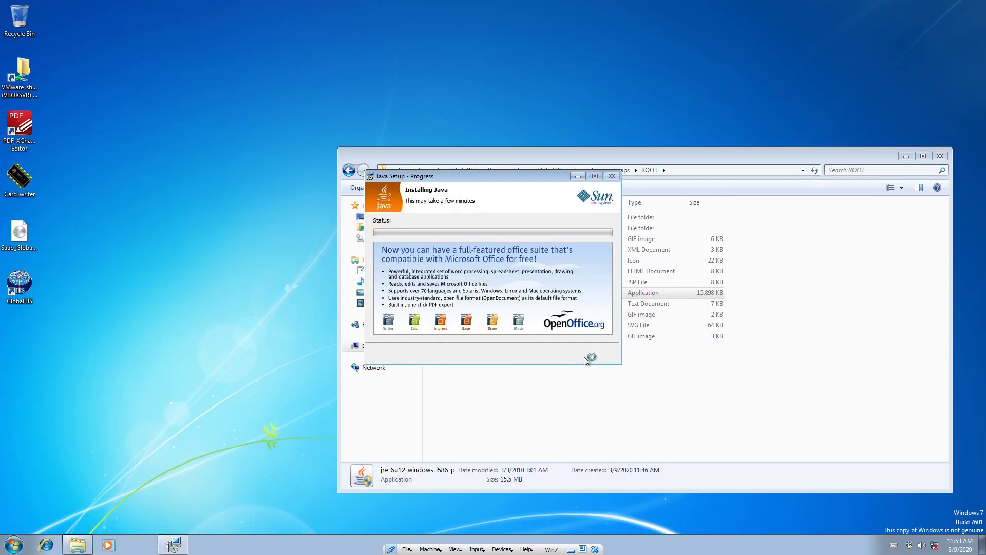
{"action": "left_click", "coordinate": [750, 155]}
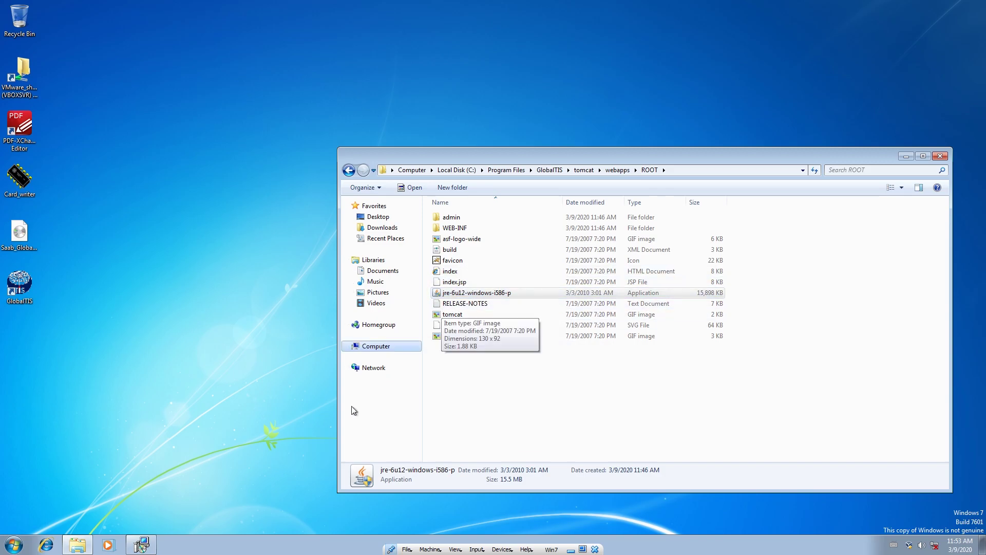
{"action": "left_click", "coordinate": [141, 545]}
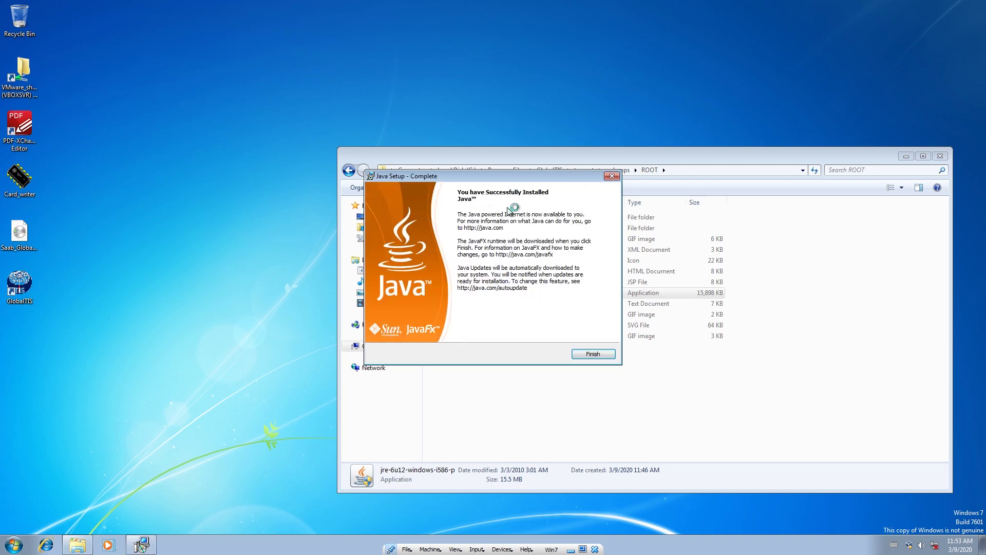
{"action": "left_click", "coordinate": [590, 355]}
{"action": "left_click", "coordinate": [587, 413]}
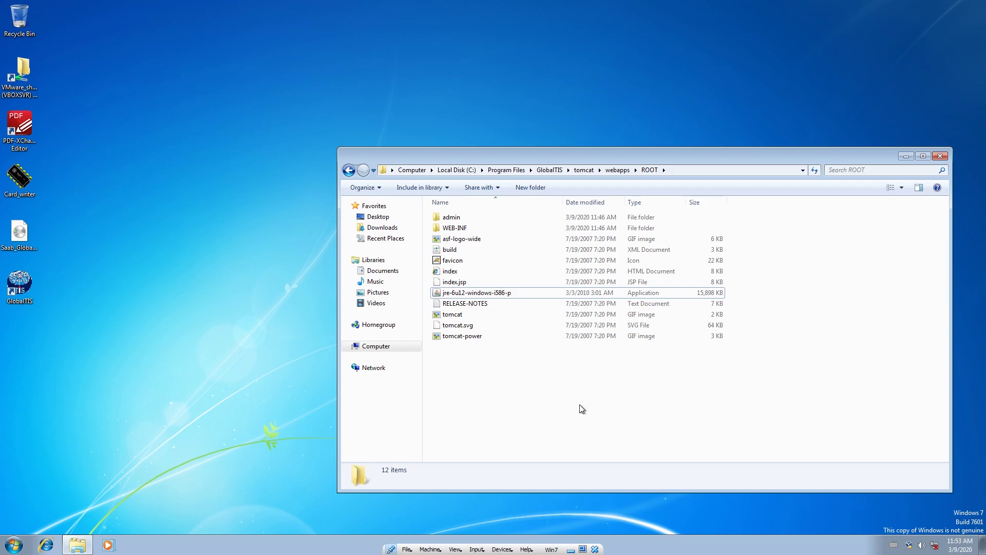
Launch GlobalTIS from the desktop, maximize its browser window, and open the dealership data for editing
{"action": "left_click", "coordinate": [31, 289]}
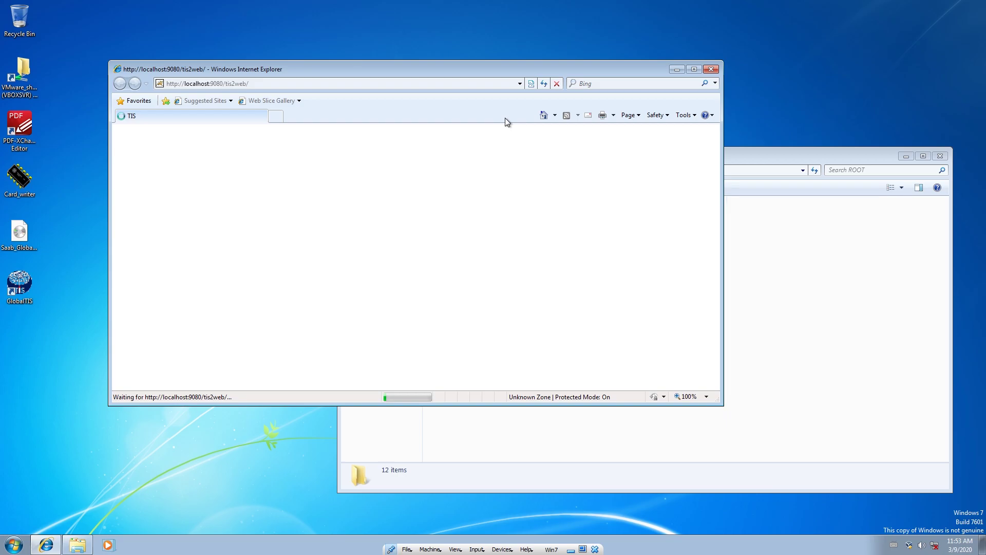
{"action": "left_click", "coordinate": [694, 69]}
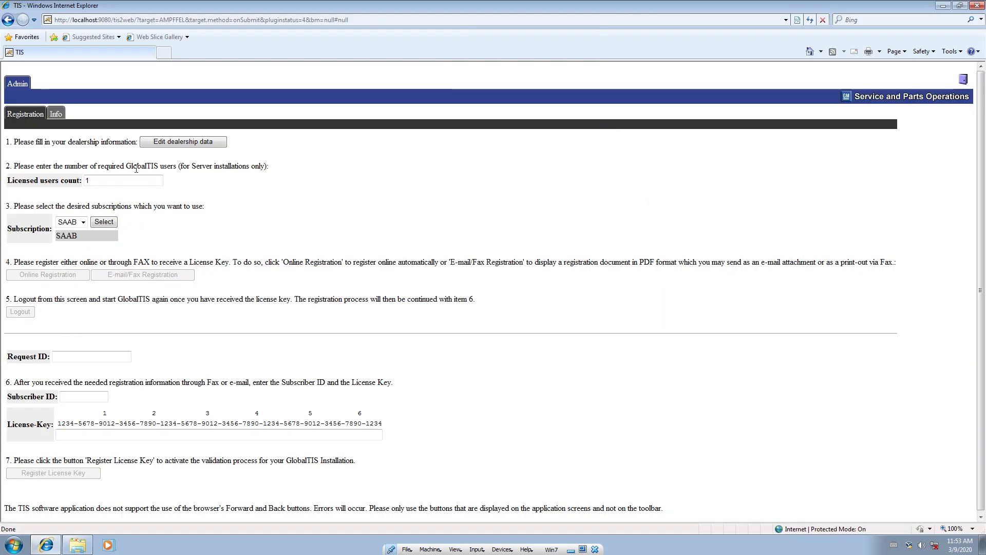
{"action": "left_click", "coordinate": [188, 145]}
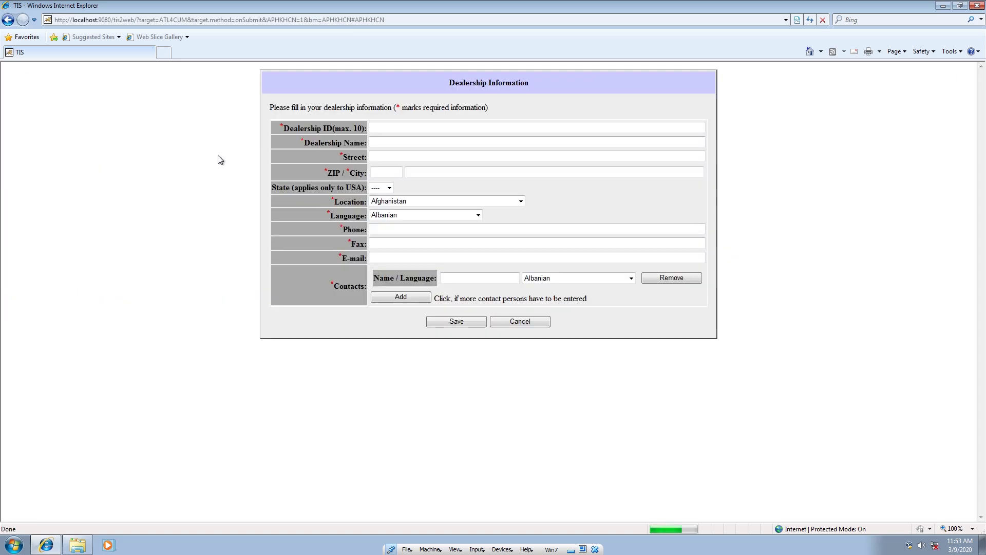
Enter 1 in every dealership text field from the dealership ID to the contact name, and save the dealership information
{"action": "left_click", "coordinate": [396, 126]}
{"action": "type", "text": "1\t1\t1\t1\t1"}
{"action": "key", "text": "Tab"}
{"action": "key", "text": "Tab"}
{"action": "key", "text": "Tab"}
{"action": "key", "text": "Tab"}
{"action": "type", "text": "1\t1\t1"}
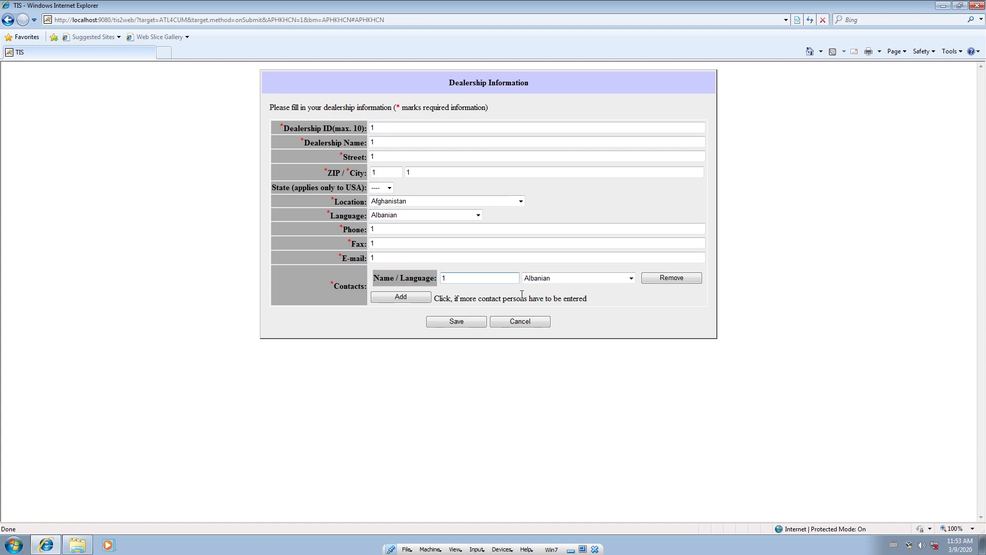
{"action": "left_click", "coordinate": [455, 324]}
{"action": "left_click", "coordinate": [500, 126]}
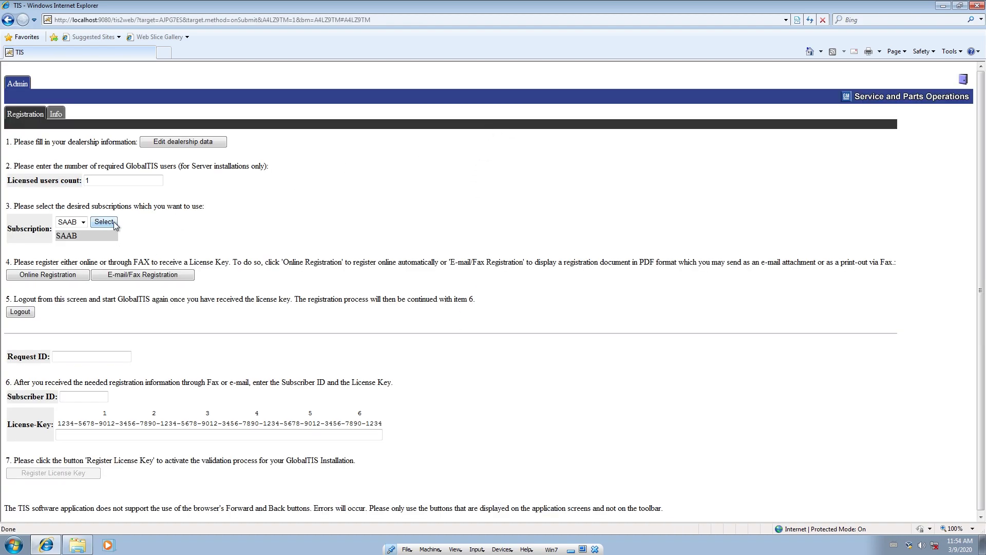
Generate the e-mail/fax registration document and save it to the desktop as a PDF named registration
{"action": "left_click", "coordinate": [141, 278]}
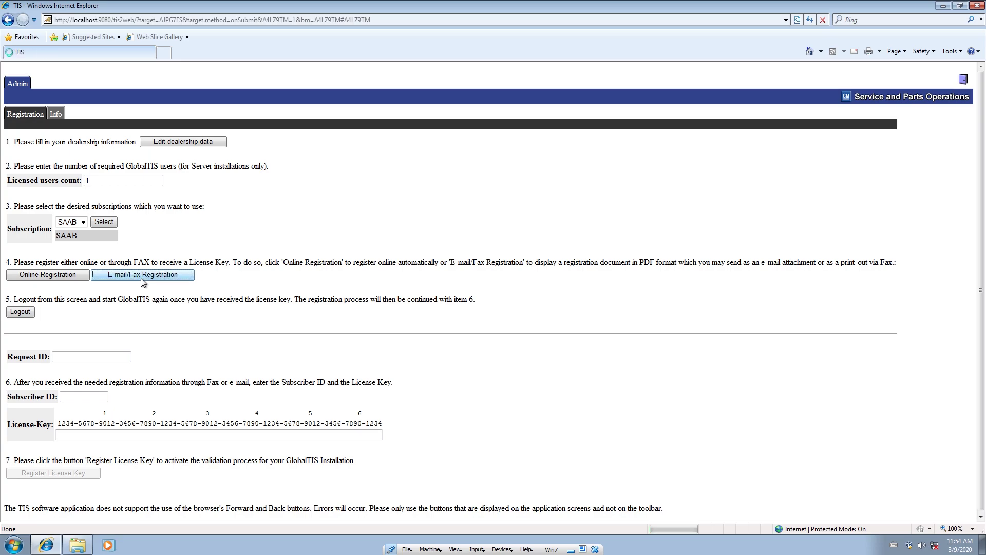
{"action": "left_click", "coordinate": [528, 276]}
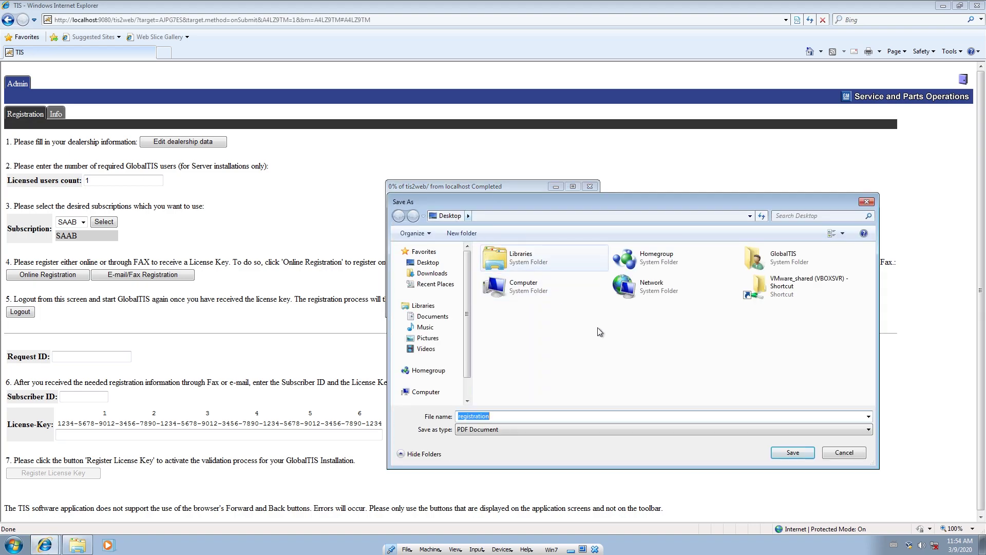
{"action": "left_click", "coordinate": [786, 452]}
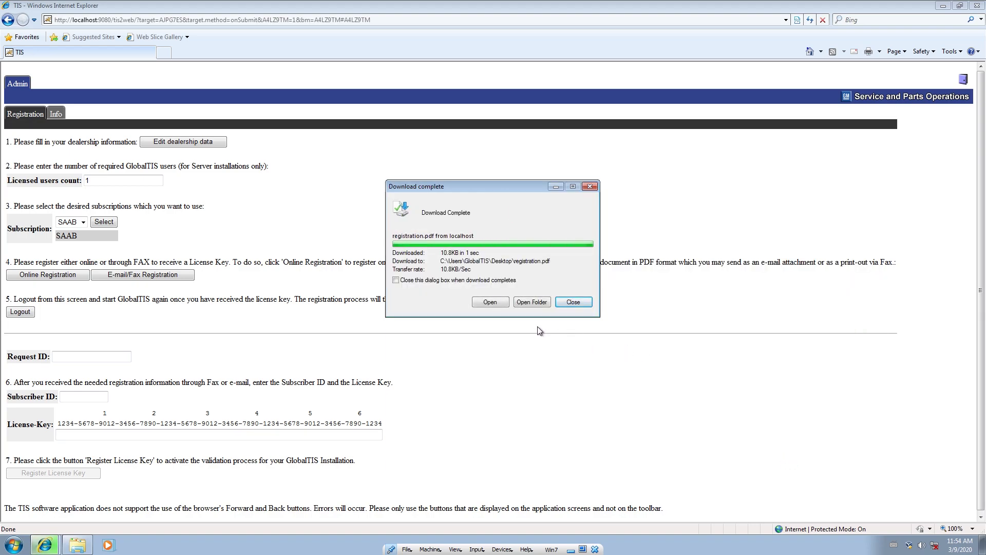
Open the downloaded registration PDF, allow PDF-XChange Editor to run, and bring the request ID and software key into view in a maximized window
{"action": "left_click", "coordinate": [494, 302]}
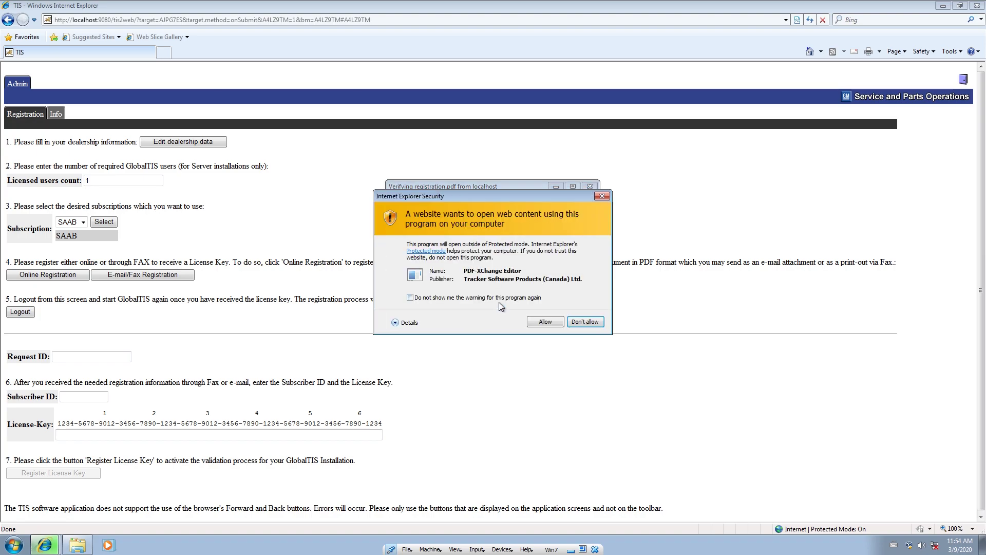
{"action": "left_click", "coordinate": [546, 322]}
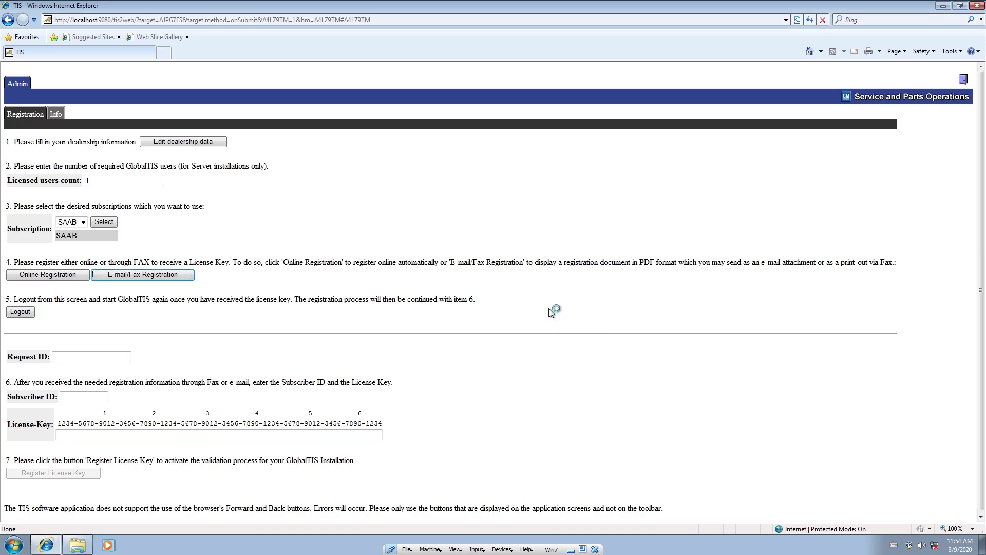
{"action": "left_click", "coordinate": [943, 6]}
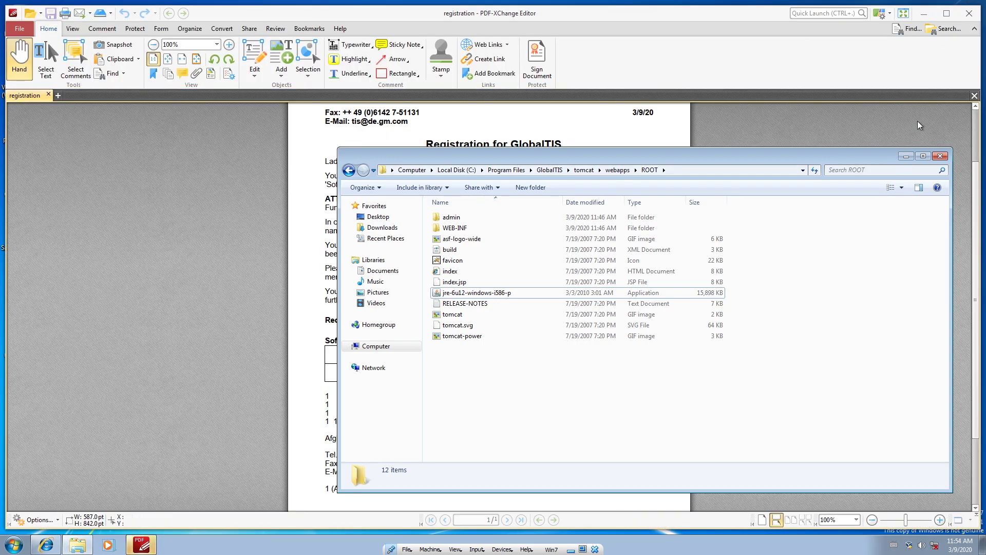
{"action": "left_click", "coordinate": [905, 163]}
{"action": "left_click", "coordinate": [947, 13]}
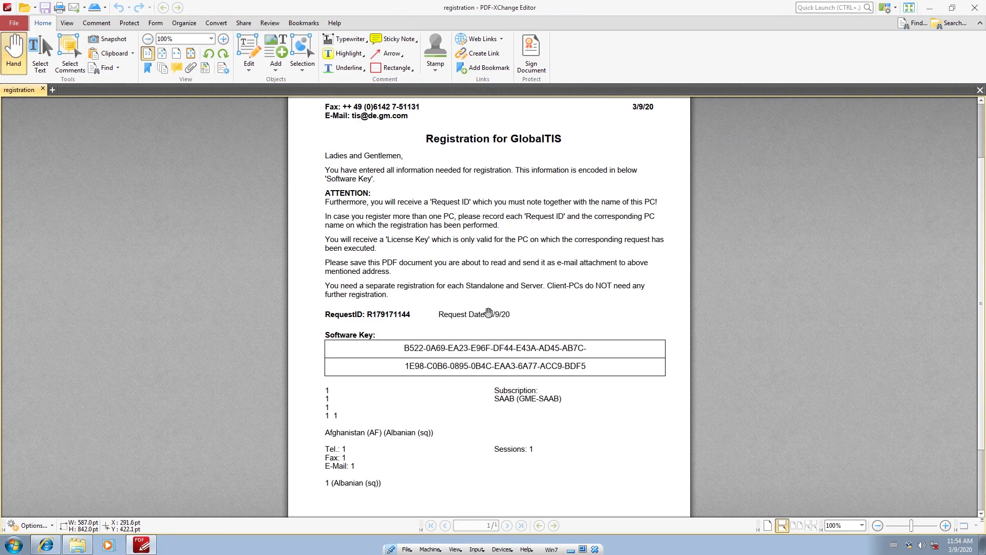
{"action": "scroll", "coordinate": [498, 366], "scroll_direction": "down", "scroll_amount": 3}
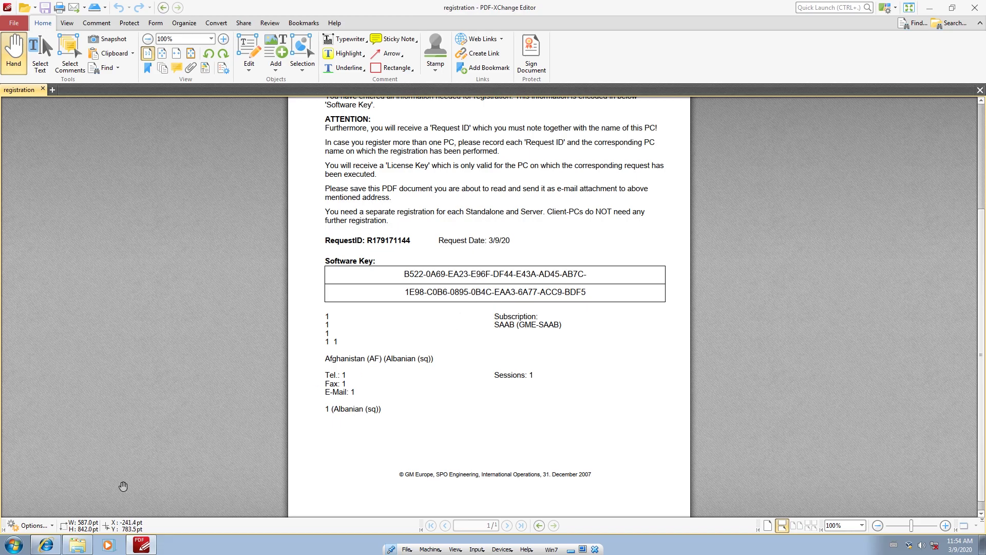
Browse from the desktop's VMware_shared shortcut to the G TIS folder inside Saab GlobalTIS keygen
{"action": "left_click", "coordinate": [77, 545]}
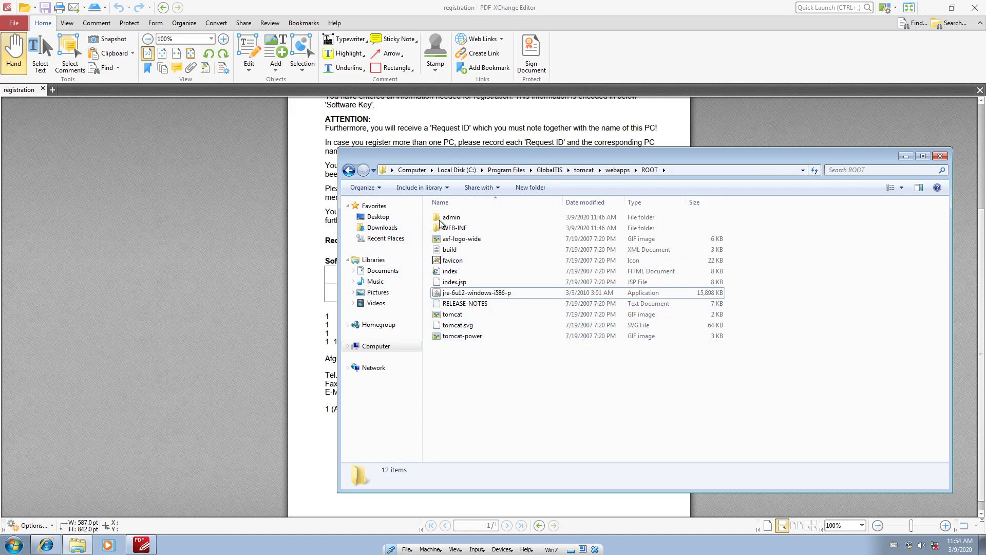
{"action": "left_click", "coordinate": [393, 222]}
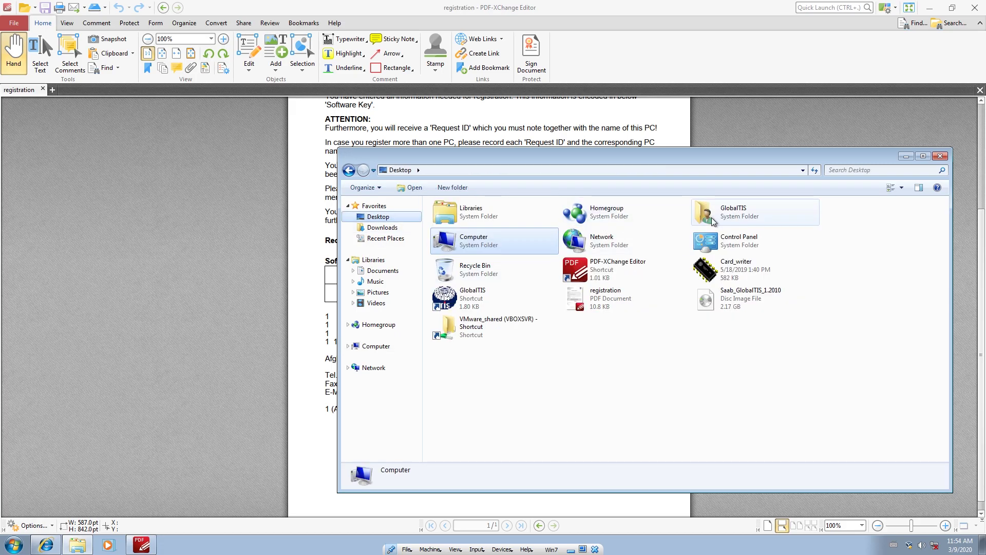
{"action": "double_click", "coordinate": [511, 332]}
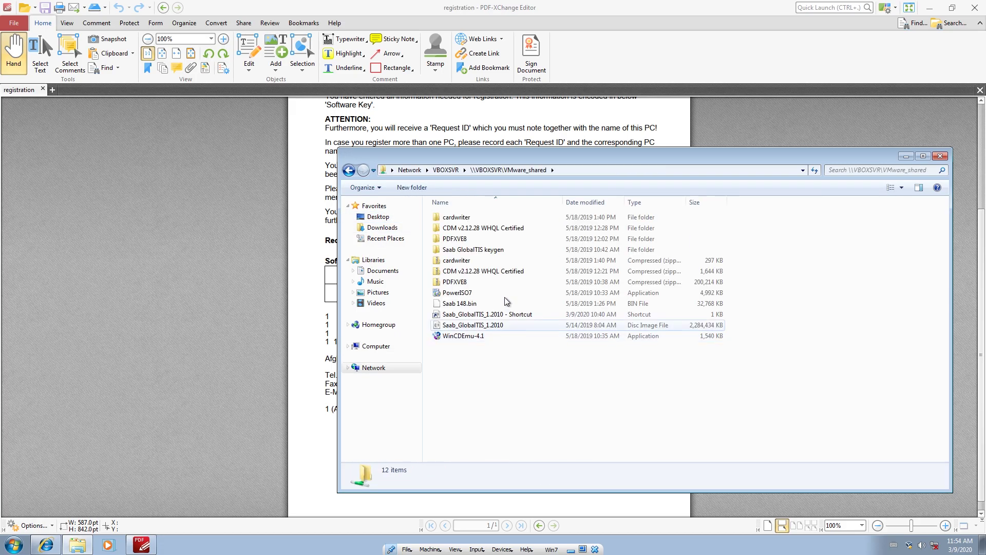
{"action": "double_click", "coordinate": [488, 250]}
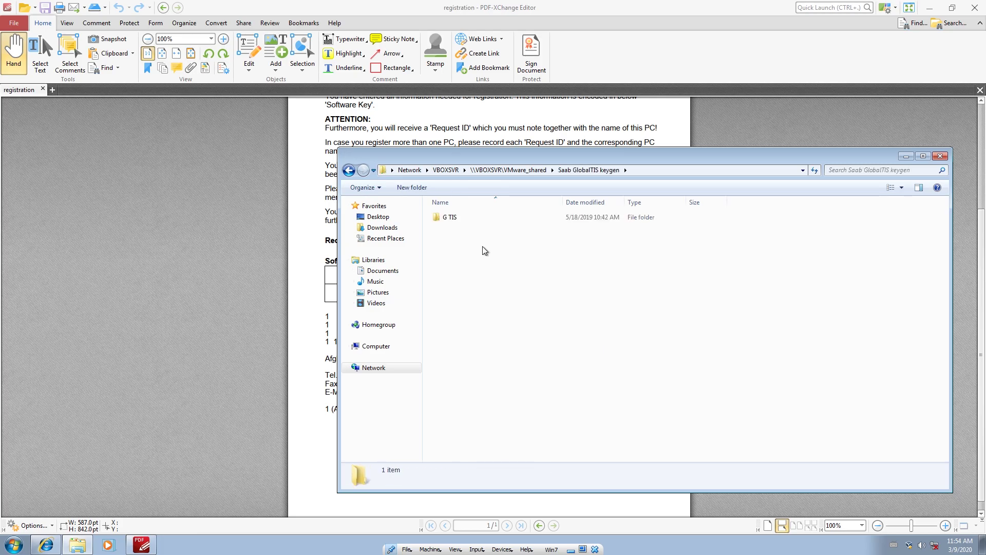
{"action": "double_click", "coordinate": [473, 216]}
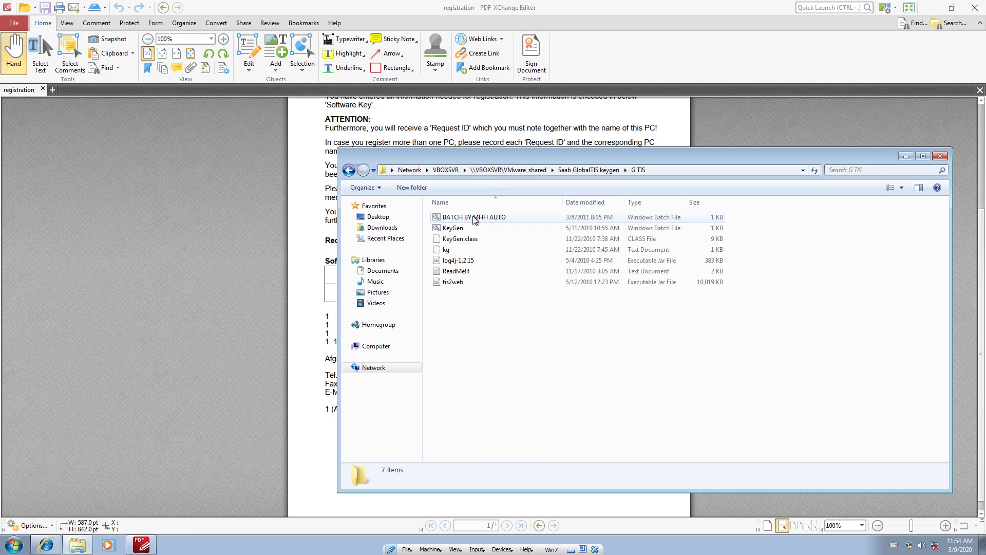
Copy the KeyGen batch file and KeyGen.class from the G TIS folder
{"action": "left_click", "coordinate": [470, 227]}
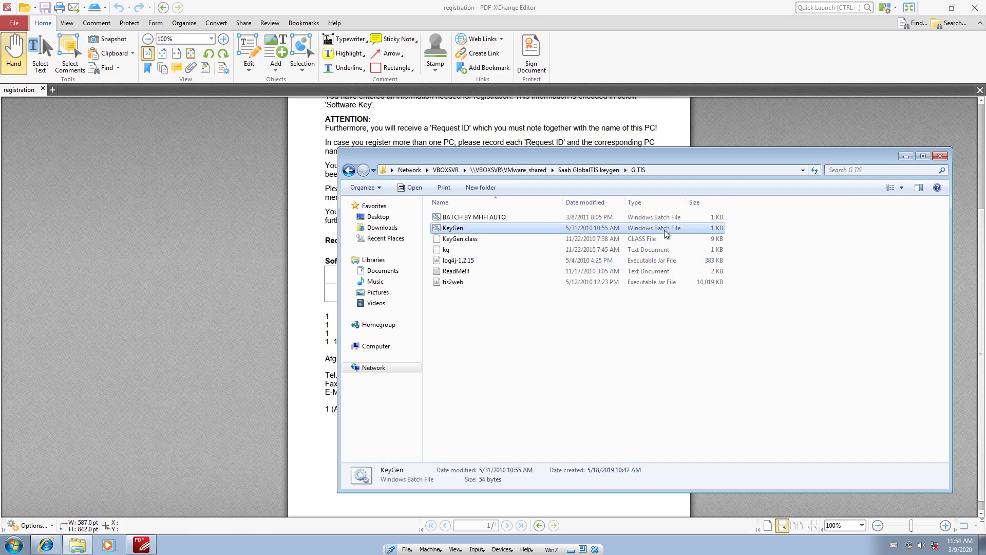
{"action": "left_click", "coordinate": [649, 241], "text": "shift"}
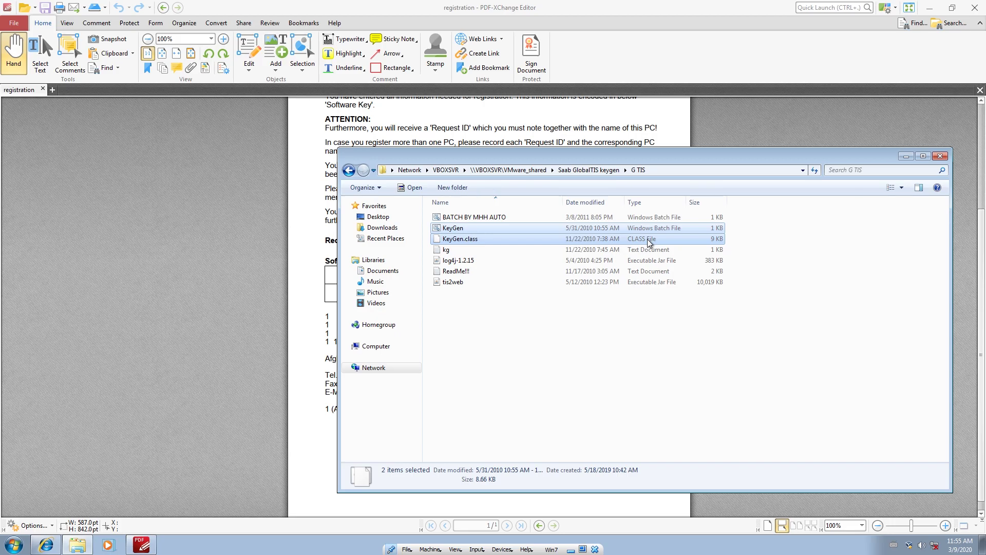
{"action": "right_click", "coordinate": [561, 232]}
{"action": "left_click", "coordinate": [589, 264]}
Browse to the folder C:\Program Files\GlobalTIS\tomcat\webapps\tis2web\WEB-INF\lib
{"action": "left_click", "coordinate": [383, 347]}
{"action": "double_click", "coordinate": [506, 232]}
{"action": "double_click", "coordinate": [507, 232]}
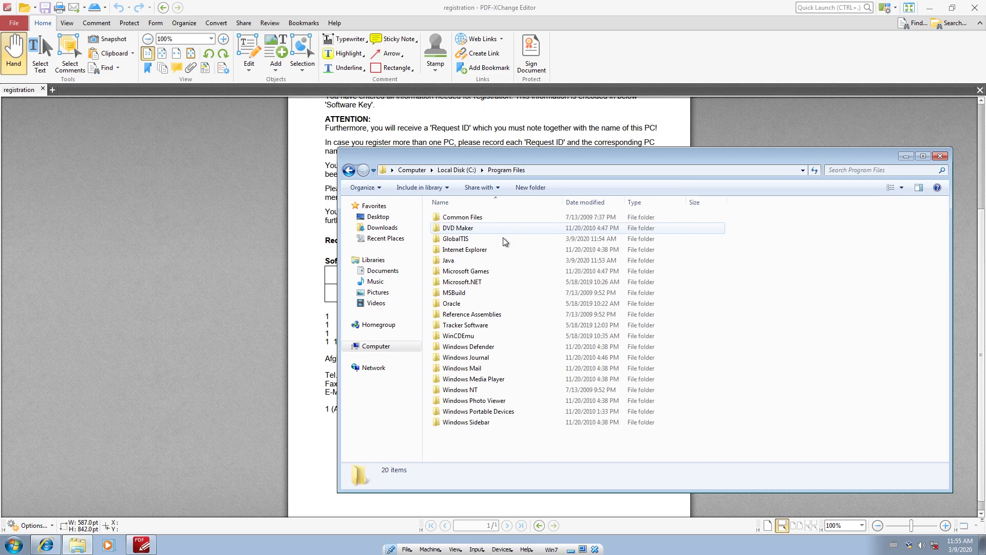
{"action": "double_click", "coordinate": [486, 238]}
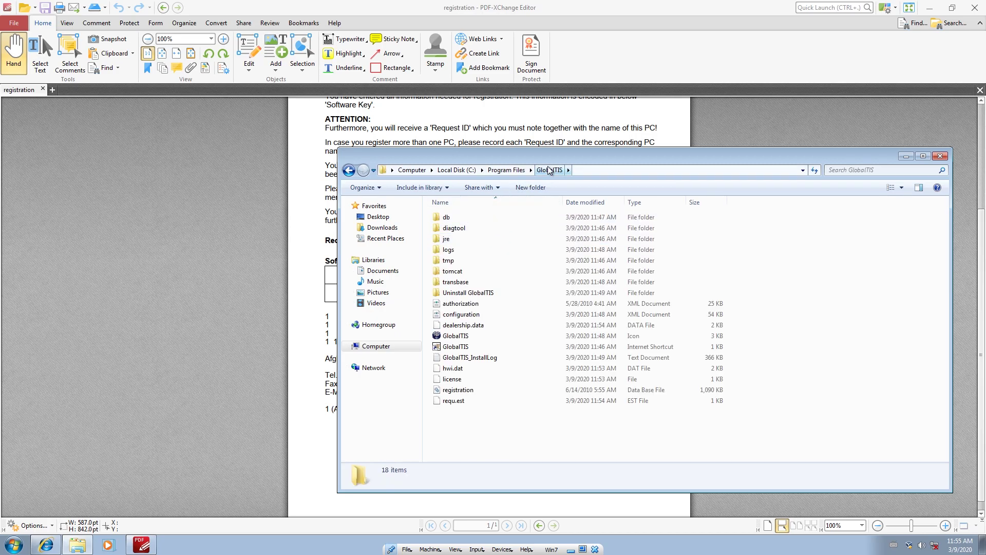
{"action": "double_click", "coordinate": [483, 272]}
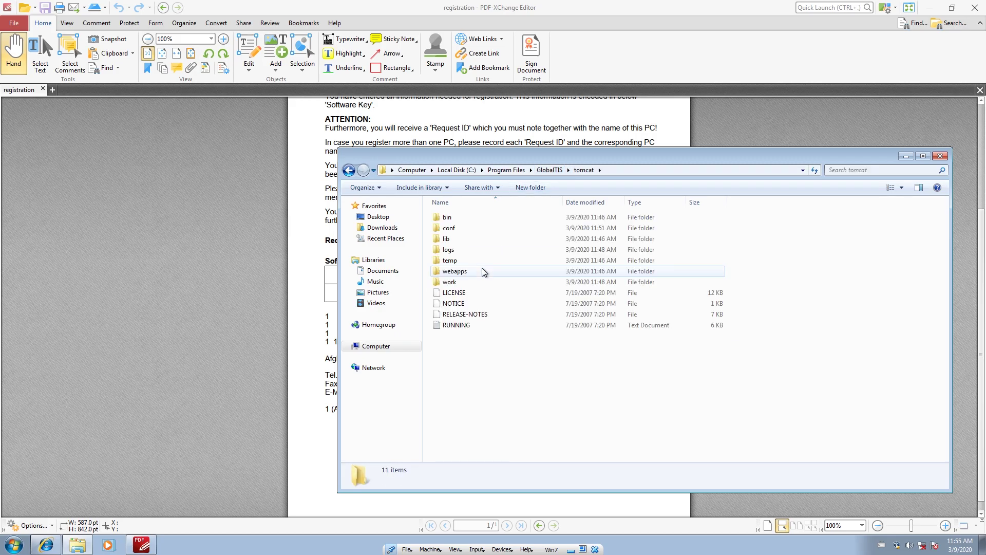
{"action": "double_click", "coordinate": [486, 272]}
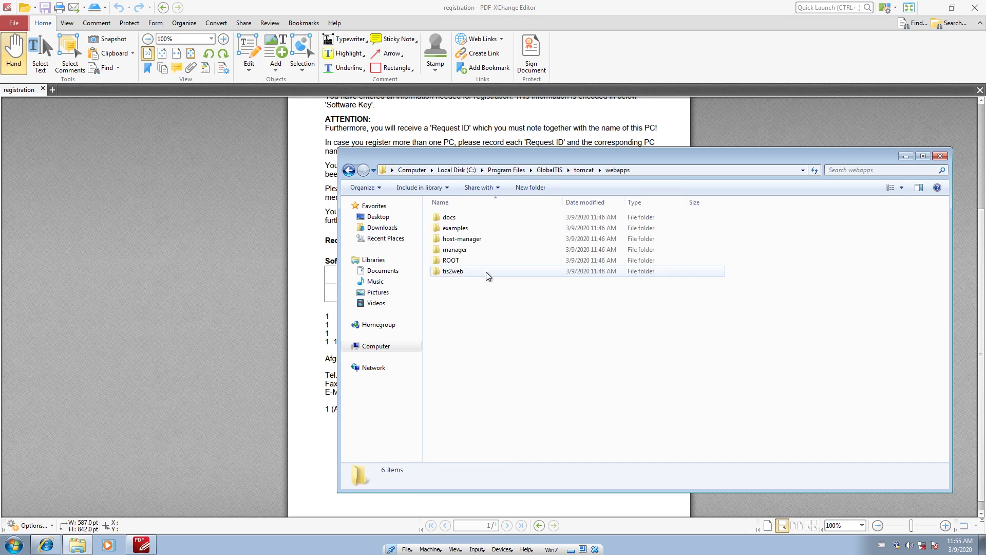
{"action": "double_click", "coordinate": [481, 270]}
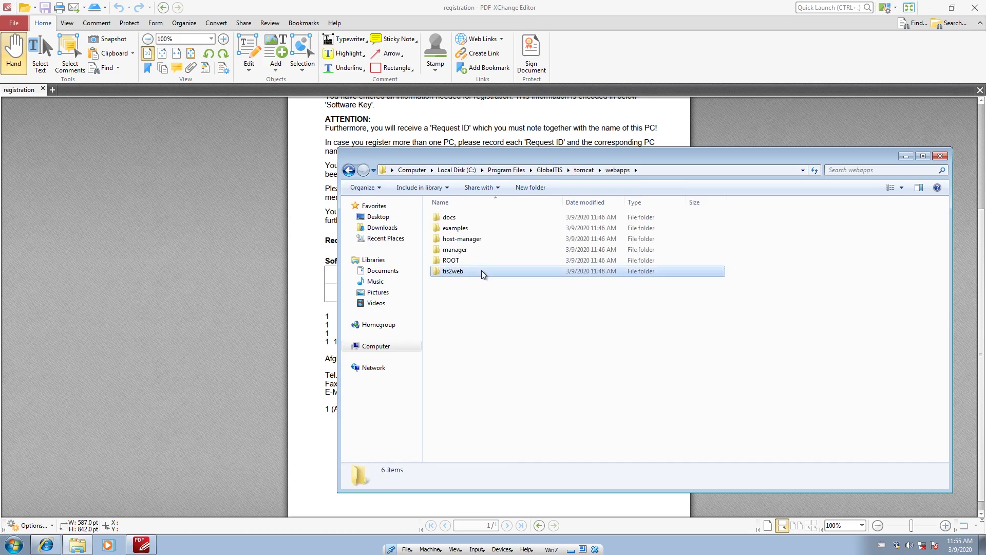
{"action": "double_click", "coordinate": [473, 441]}
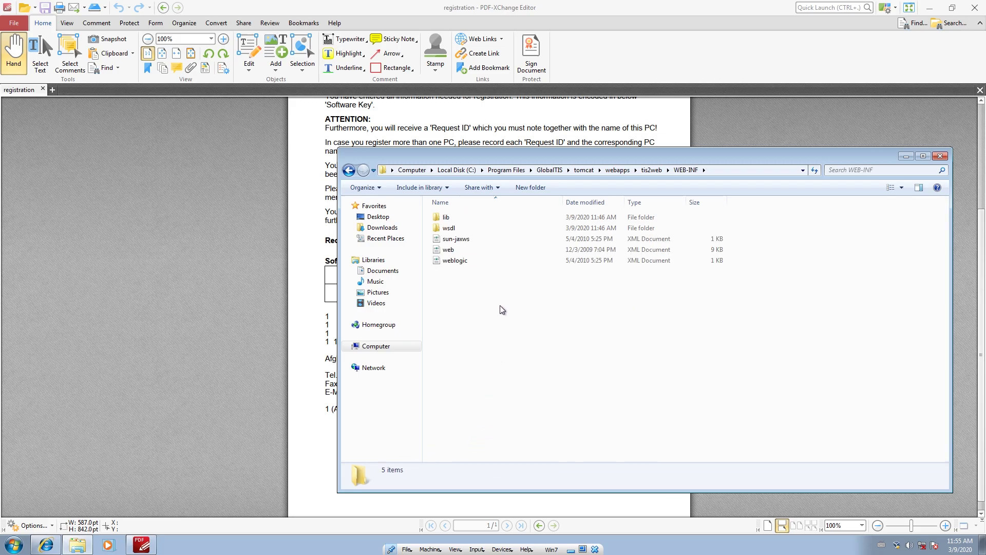
{"action": "double_click", "coordinate": [443, 220]}
Paste the two copied KeyGen files into the lib folder, granting administrator permission
{"action": "key", "text": "ctrl+v"}
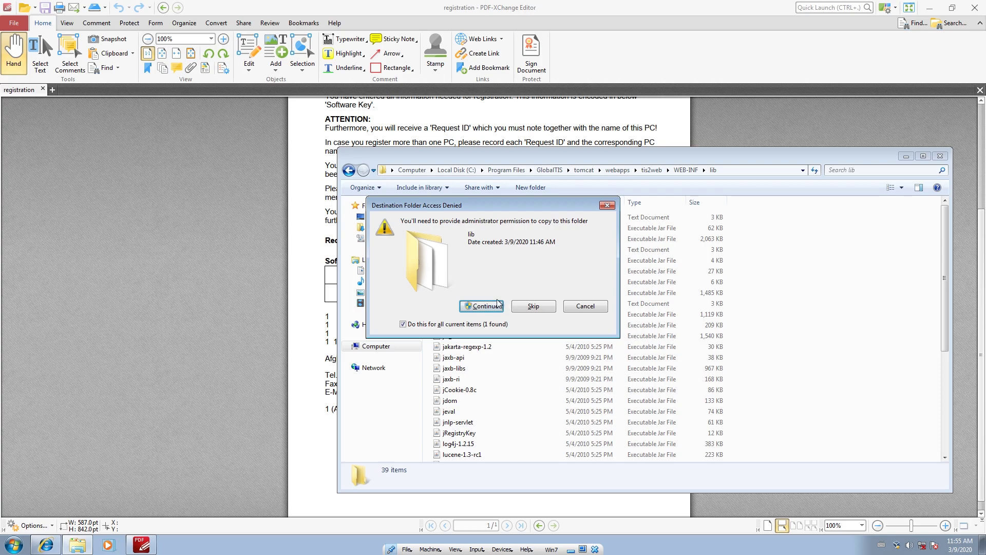
{"action": "left_click", "coordinate": [481, 306]}
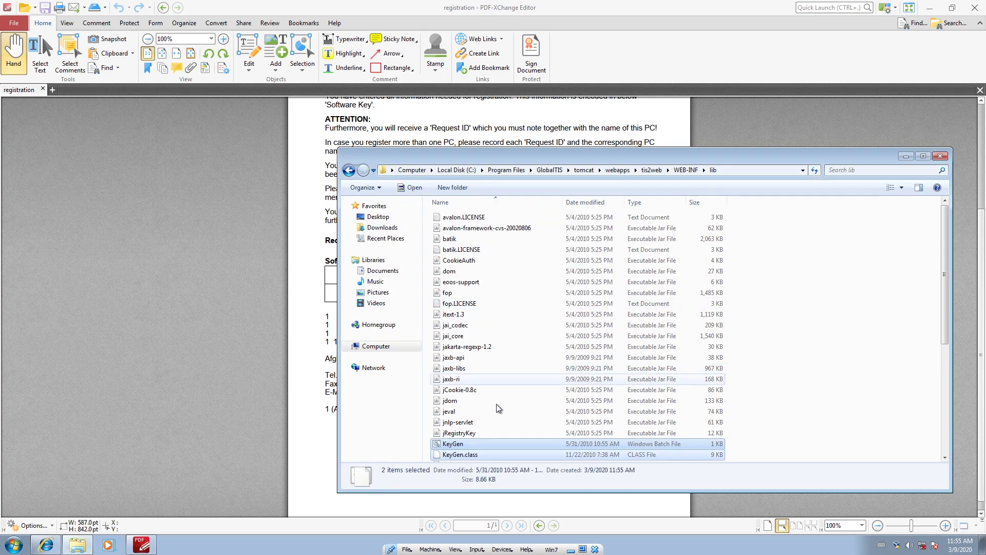
{"action": "scroll", "coordinate": [488, 411], "scroll_direction": "down", "scroll_amount": 2}
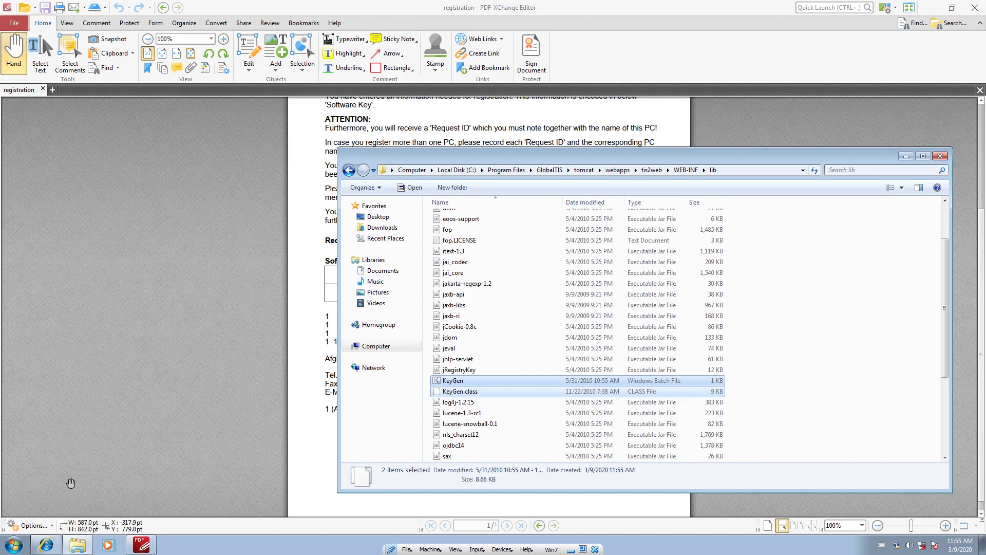
Find cmd among the Windows programs and open a Command Prompt window
{"action": "left_click", "coordinate": [11, 546]}
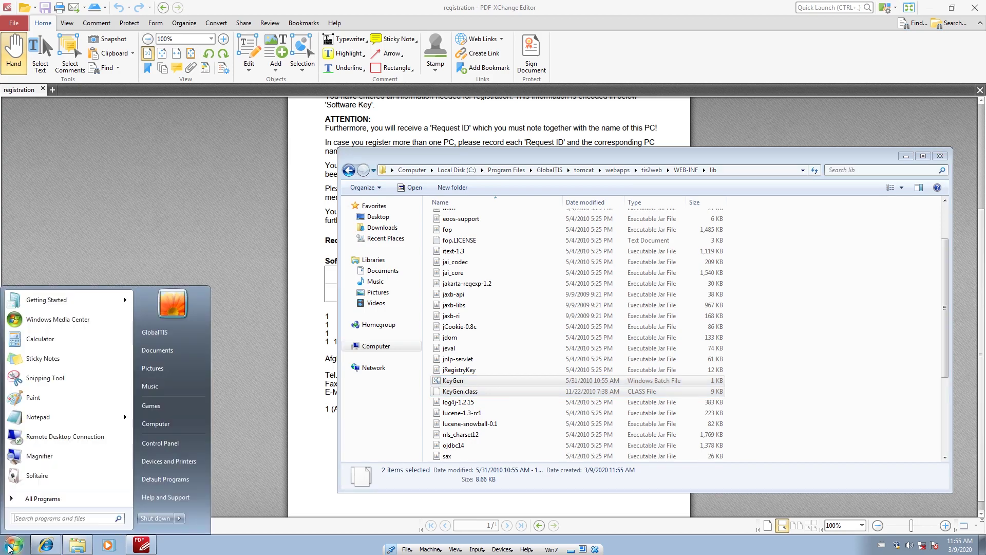
{"action": "type", "text": "cmd"}
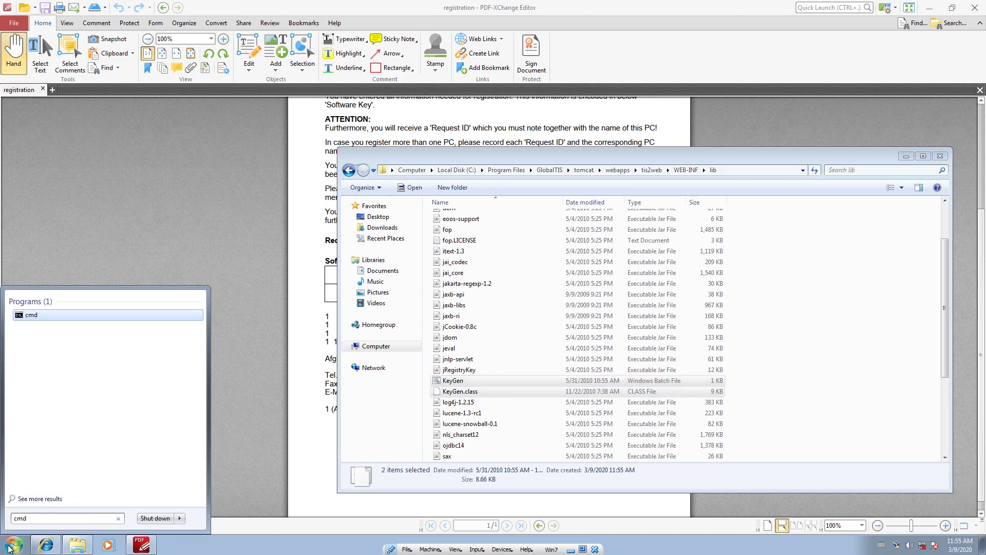
{"action": "key", "text": "Return"}
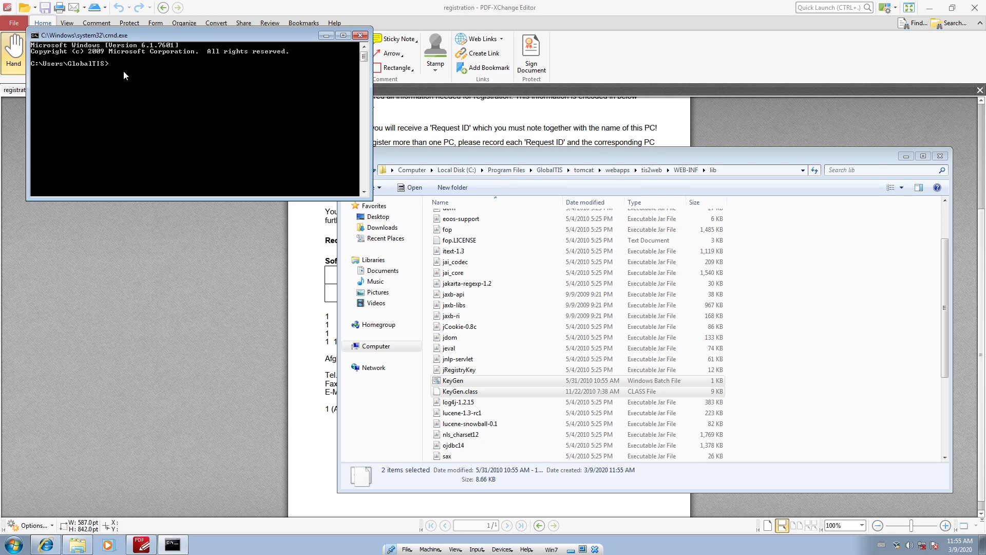
Copy the lib folder's path and use cd to change the Command Prompt directory to C:\Program Files\GlobalTIS\tomcat\webapps\tis2web\WEB-INF\lib
{"action": "left_click", "coordinate": [782, 291]}
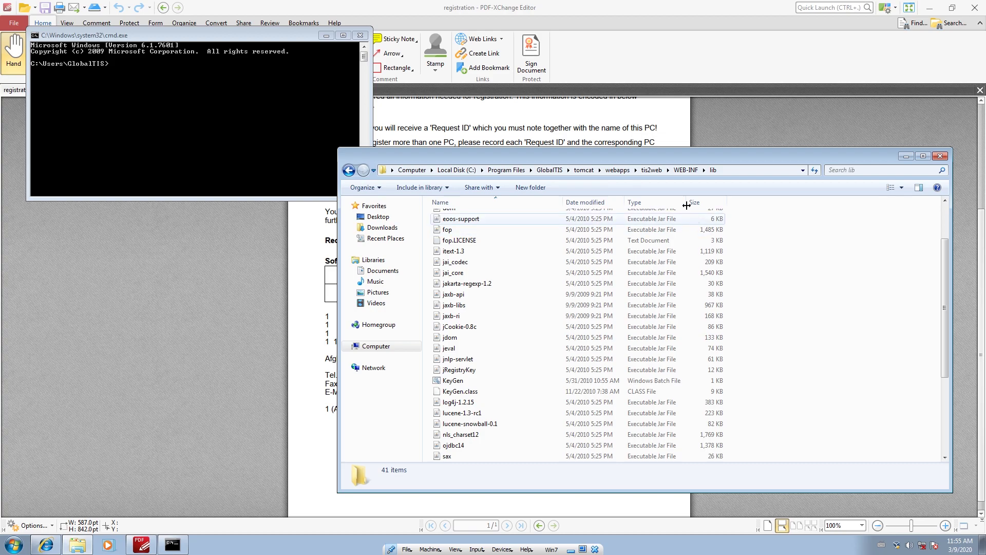
{"action": "left_click", "coordinate": [739, 170]}
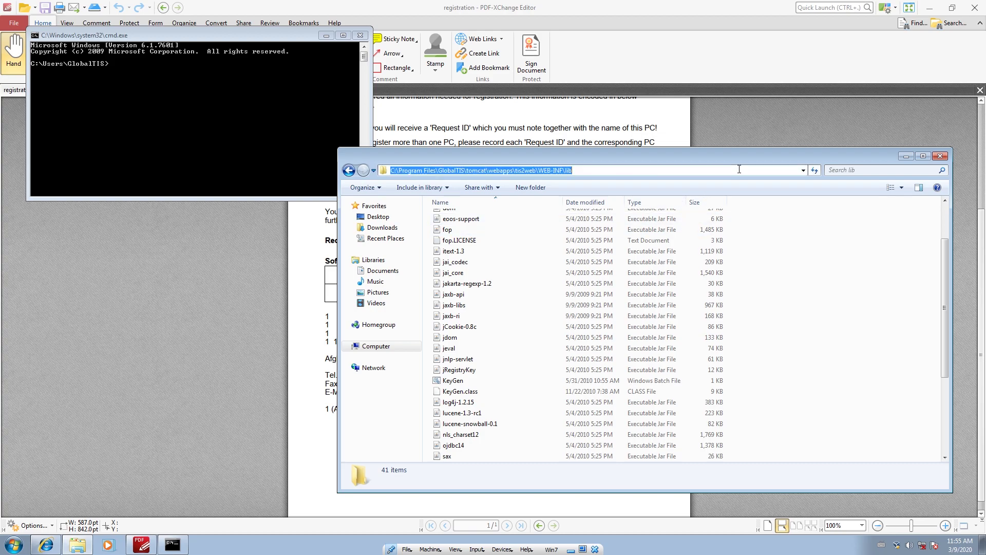
{"action": "right_click", "coordinate": [571, 174]}
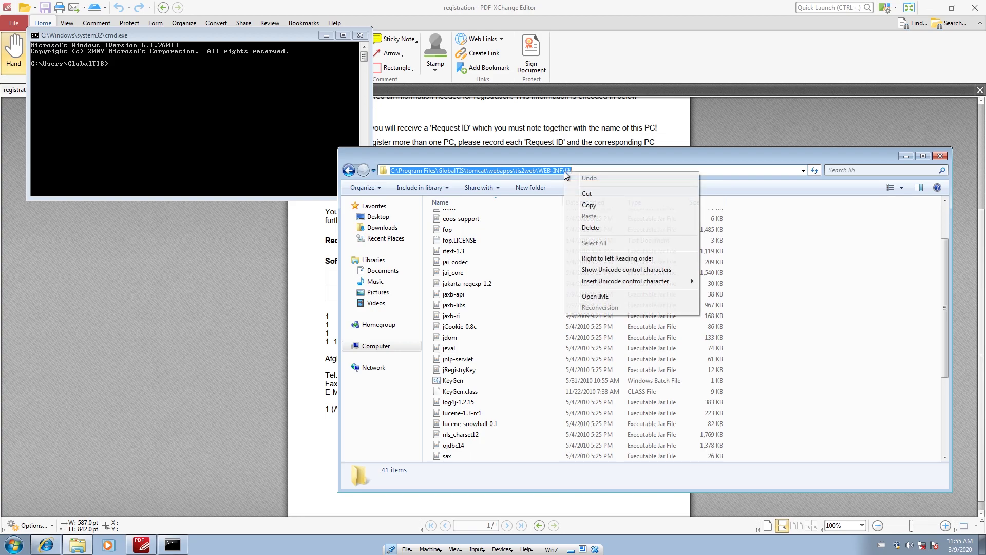
{"action": "left_click", "coordinate": [586, 206]}
{"action": "left_click", "coordinate": [134, 75]}
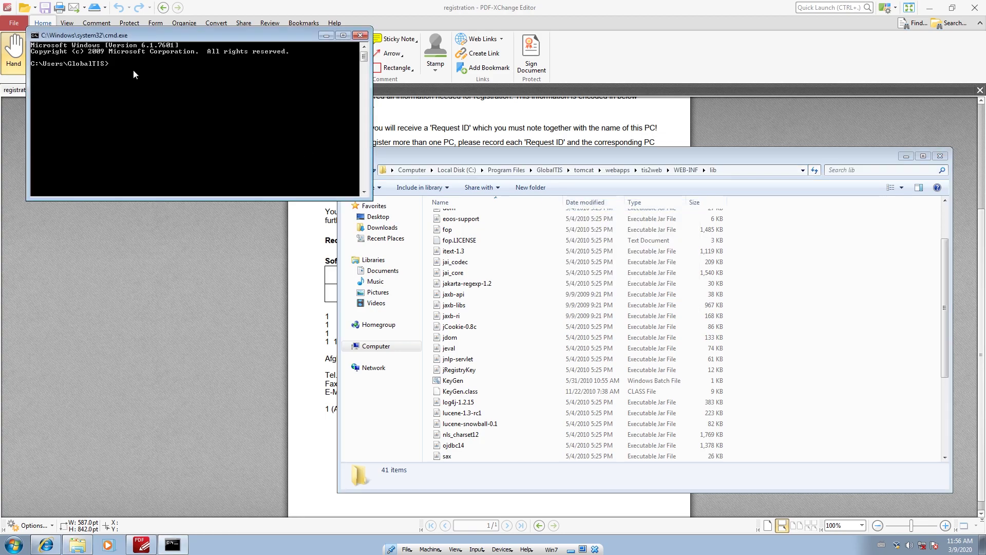
{"action": "left_click_drag", "start_coordinate": [163, 35], "coordinate": [200, 79]}
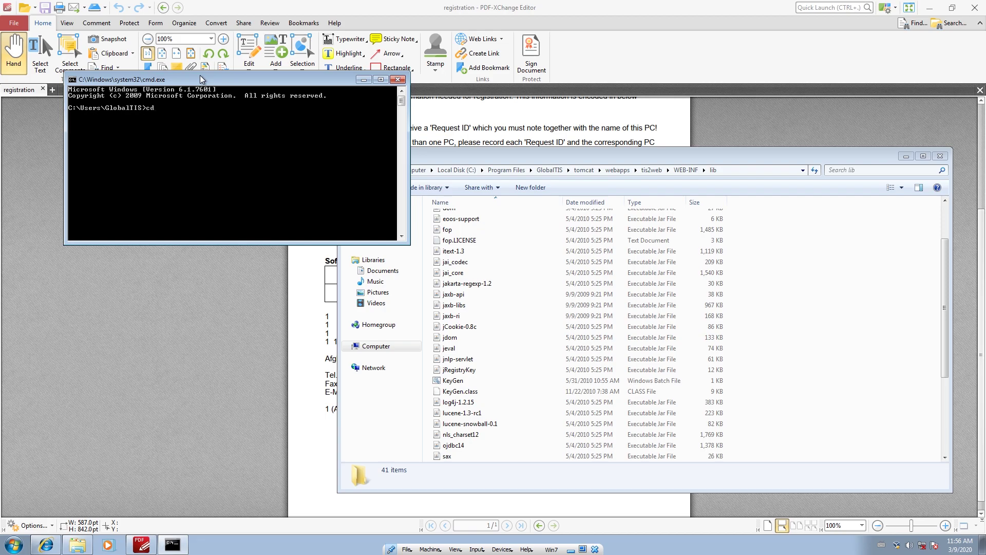
{"action": "right_click", "coordinate": [162, 107]}
{"action": "left_click", "coordinate": [190, 136]}
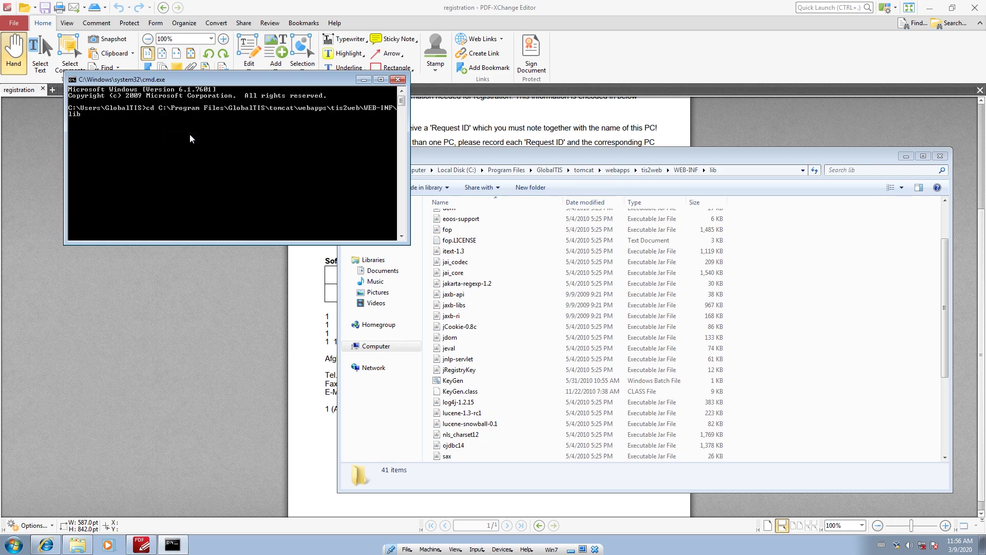
{"action": "key", "text": "Return"}
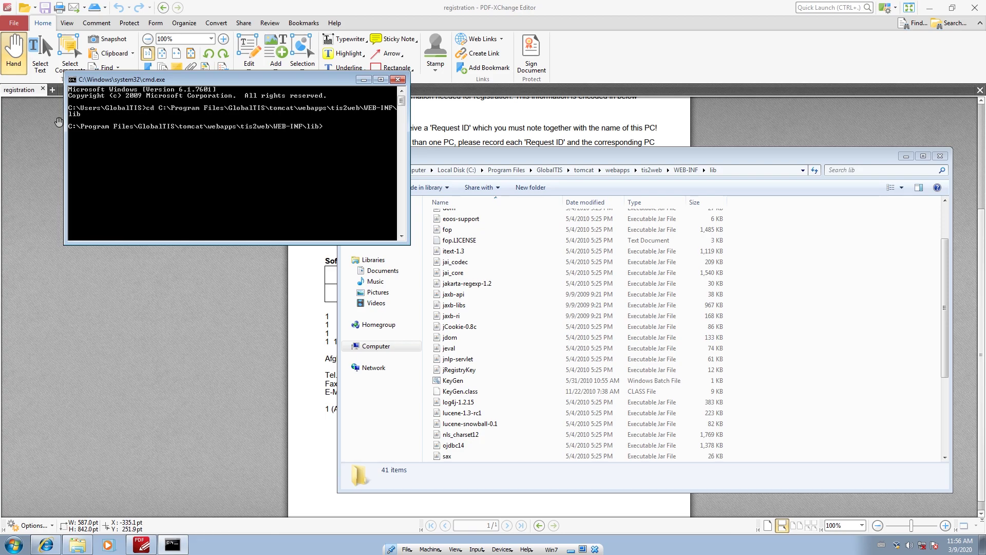
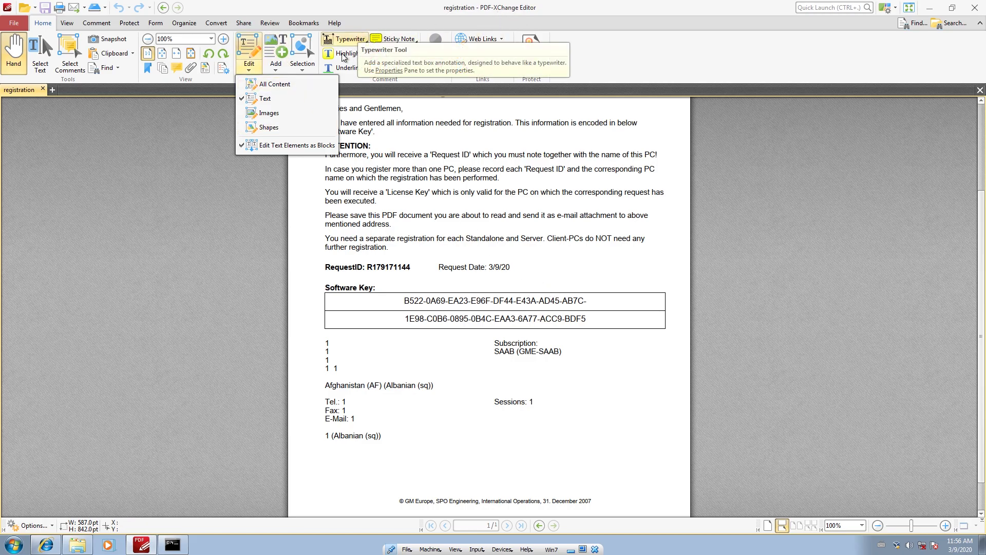
Make the registration document's text editable and copy the first line of the Software Key
{"action": "left_click", "coordinate": [276, 97]}
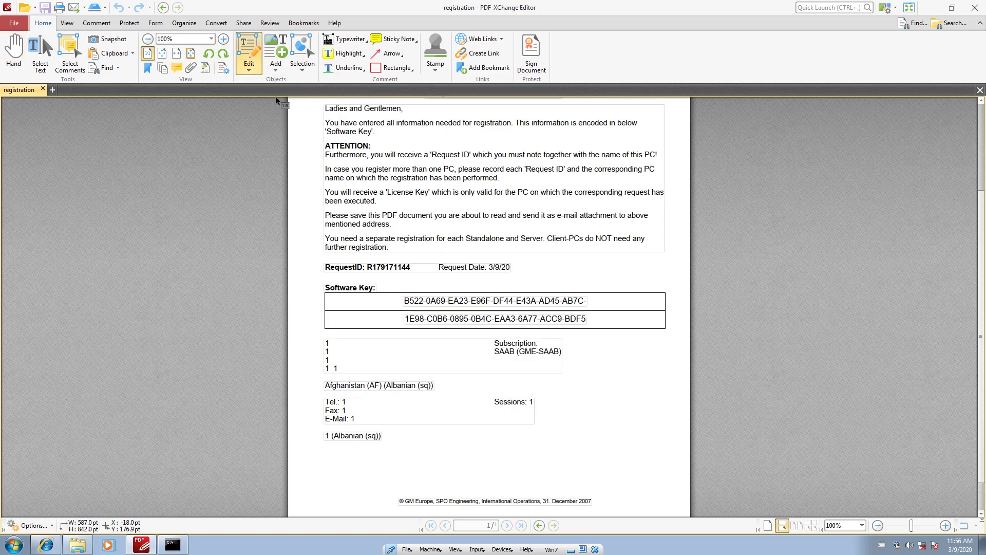
{"action": "left_click", "coordinate": [436, 302]}
{"action": "left_click", "coordinate": [436, 302]}
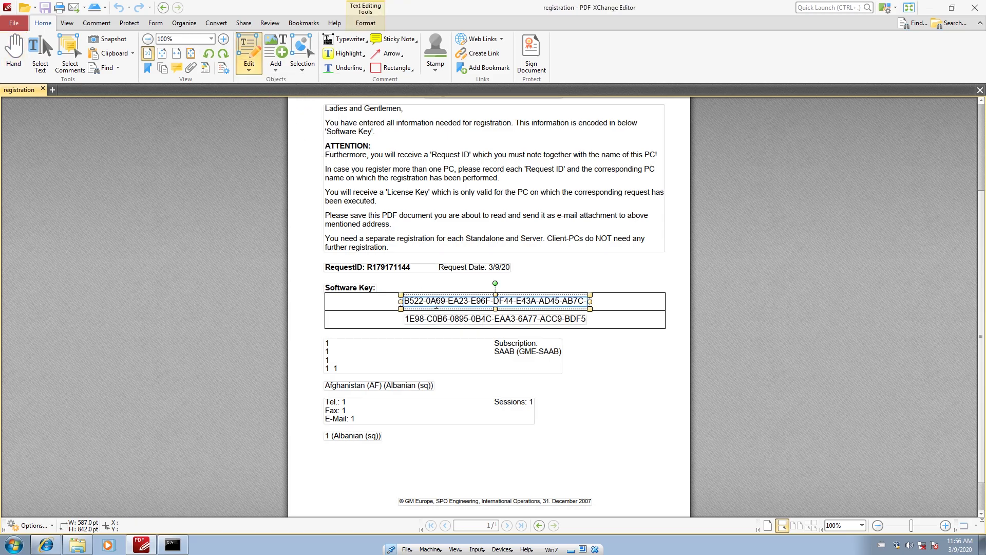
{"action": "key", "text": "ctrl+a"}
{"action": "right_click", "coordinate": [435, 301]}
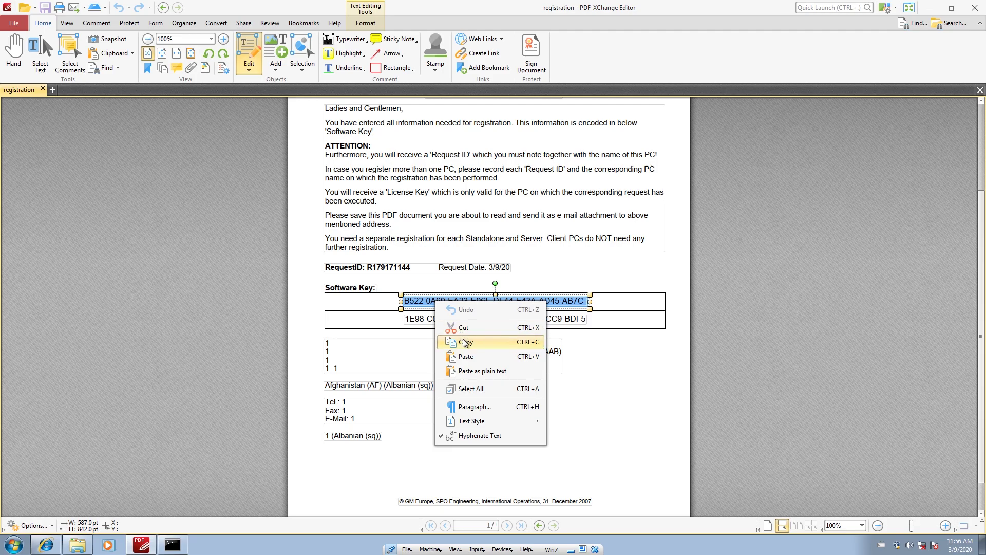
{"action": "left_click", "coordinate": [453, 341]}
Create a text document named key on the desktop
{"action": "left_click", "coordinate": [982, 544]}
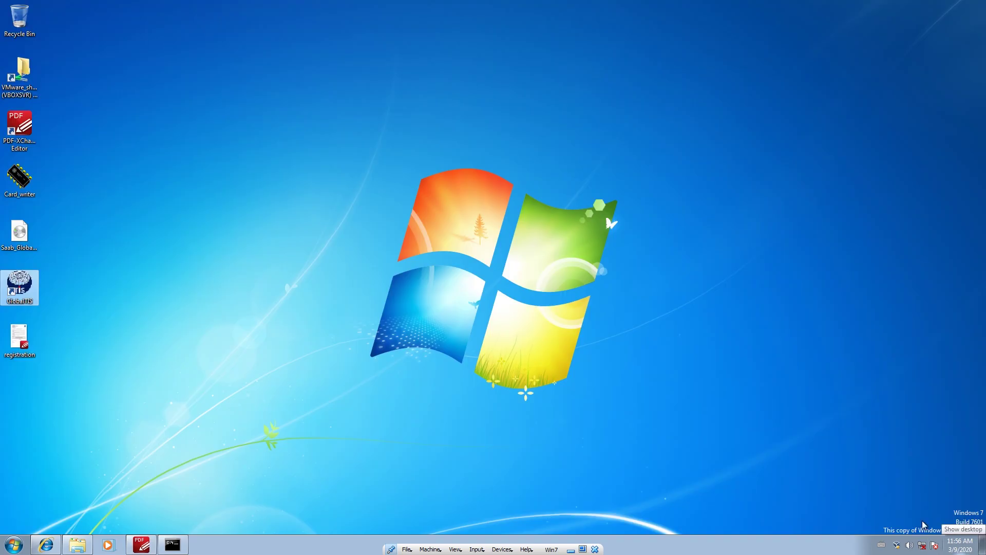
{"action": "right_click", "coordinate": [194, 229]}
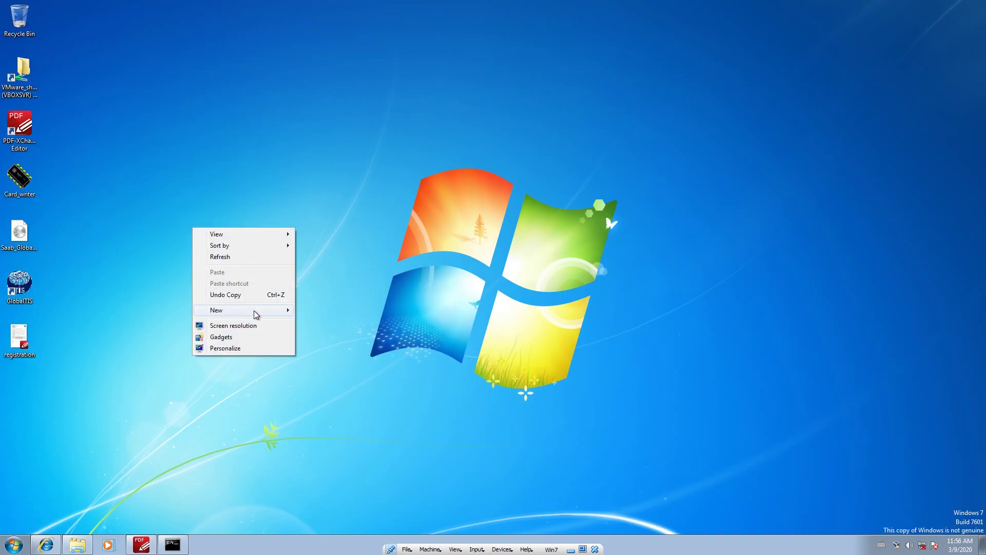
{"action": "mouse_move", "coordinate": [257, 314]}
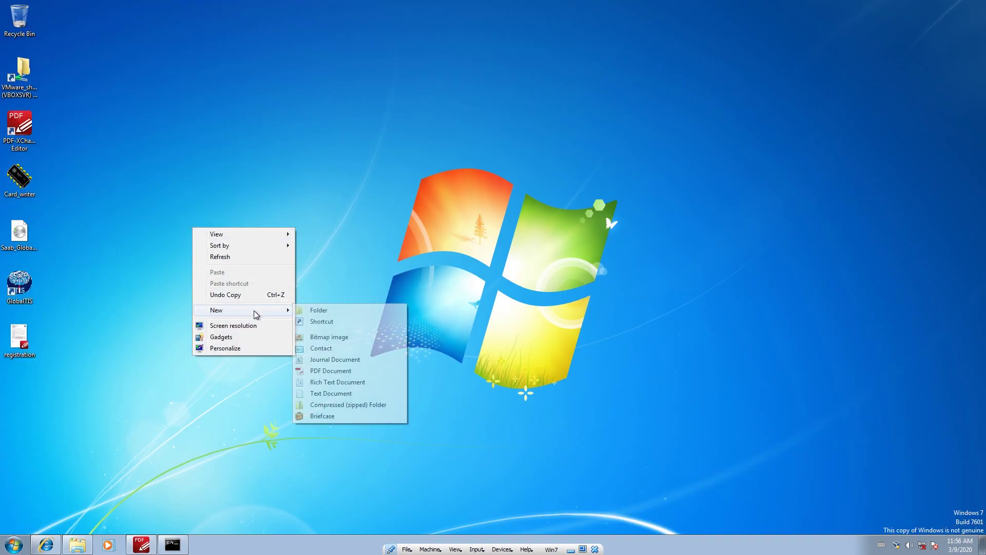
{"action": "left_click", "coordinate": [351, 395]}
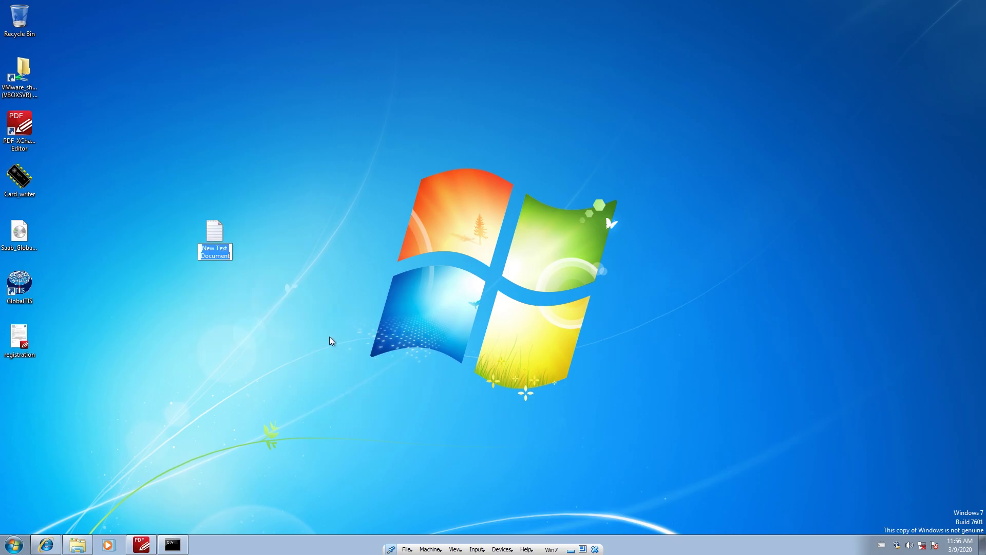
{"action": "type", "text": "key"}
{"action": "key", "text": "Return"}
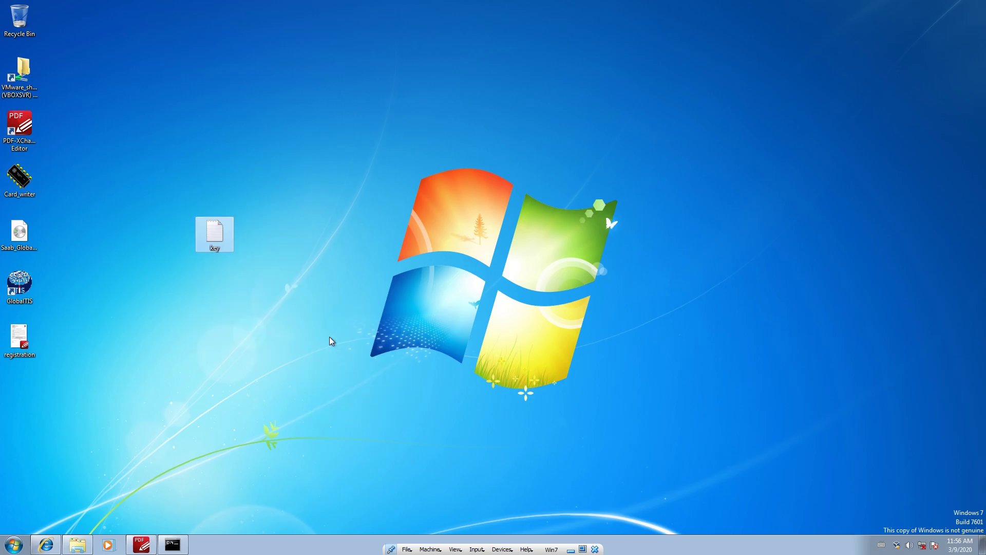
Open the key text document and paste the copied first line of the software key
{"action": "double_click", "coordinate": [215, 235]}
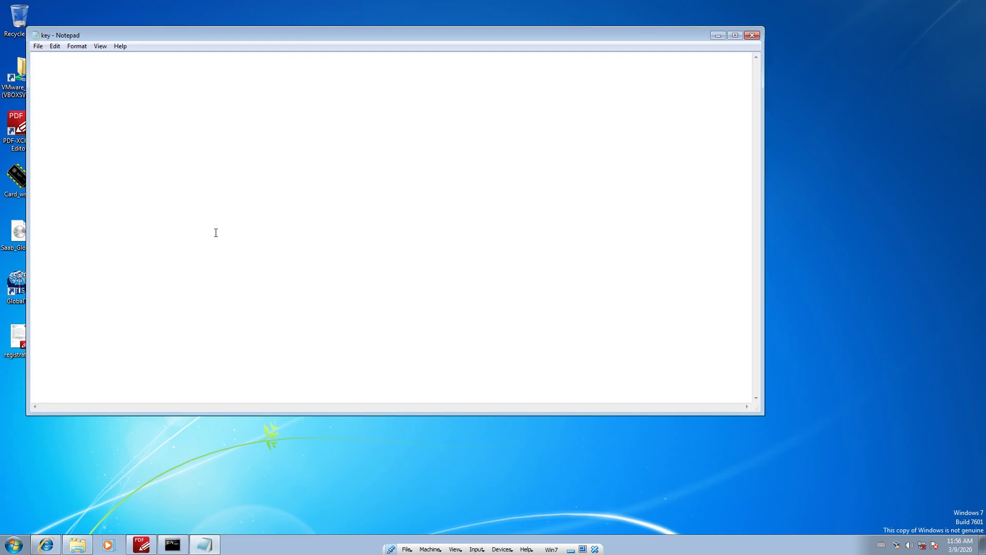
{"action": "right_click", "coordinate": [79, 57]}
{"action": "left_click", "coordinate": [121, 104]}
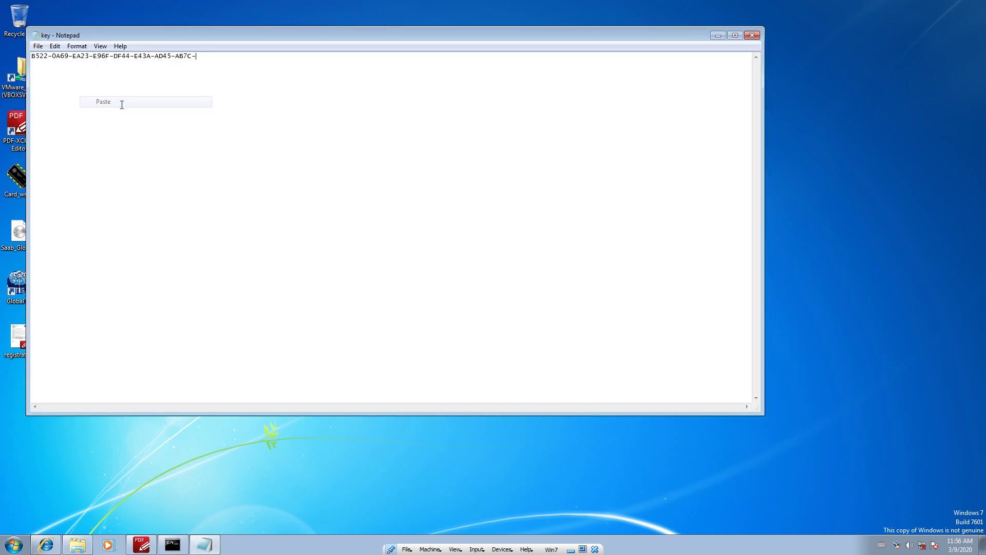
Copy the second line of the Software Key from the registration PDF and paste it directly after the first in the key document
{"action": "left_click", "coordinate": [147, 546]}
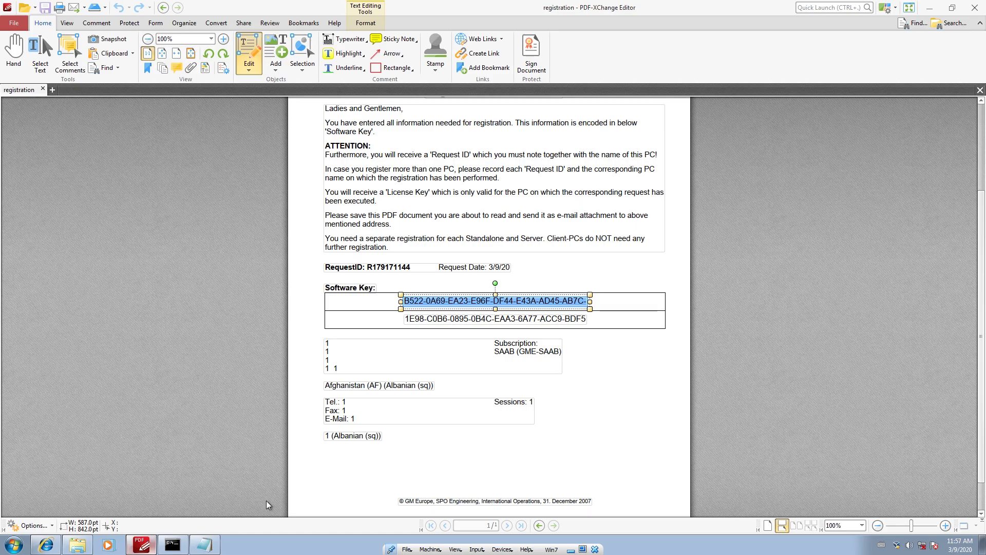
{"action": "left_click", "coordinate": [448, 320]}
{"action": "key", "text": "ctrl+a"}
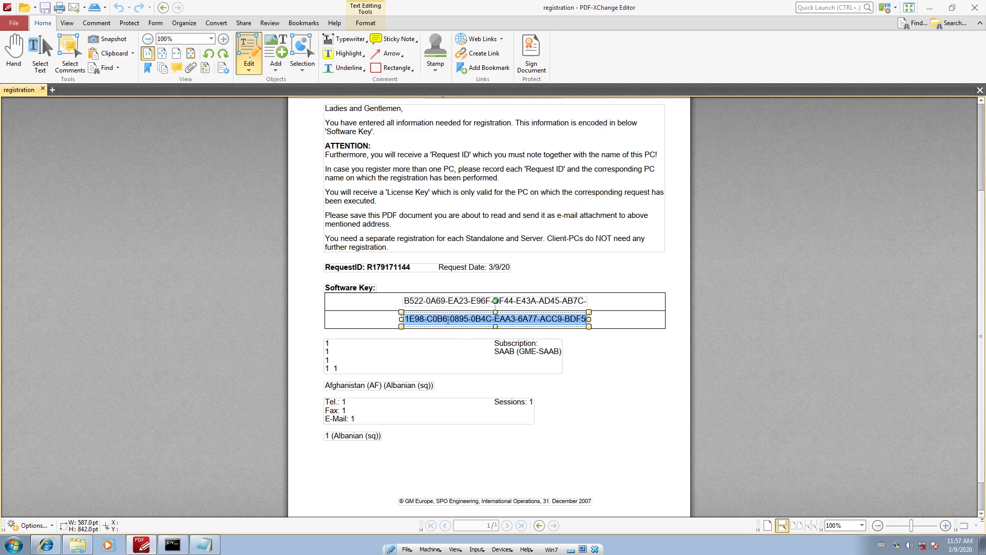
{"action": "right_click", "coordinate": [448, 320]}
{"action": "left_click", "coordinate": [476, 360]}
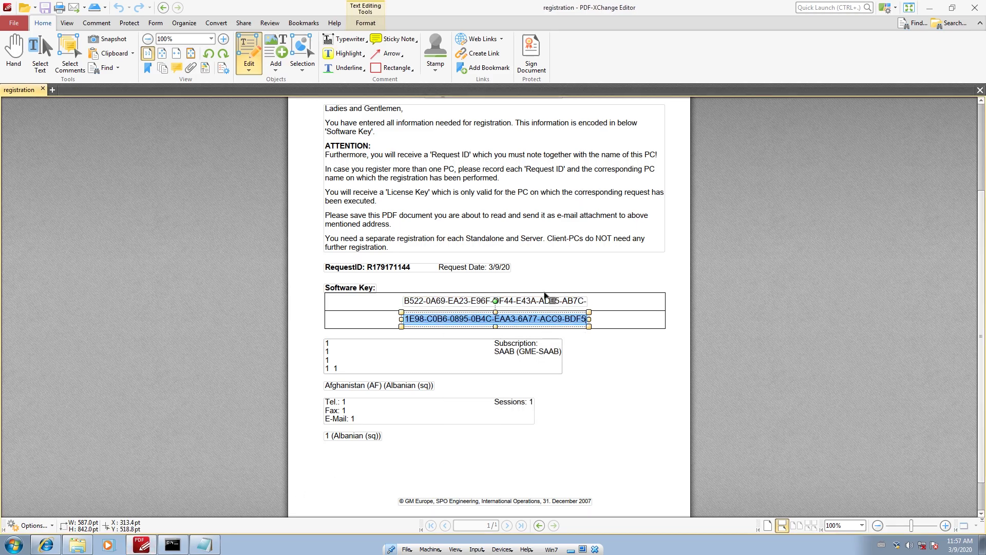
{"action": "left_click", "coordinate": [930, 8]}
{"action": "right_click", "coordinate": [223, 61]}
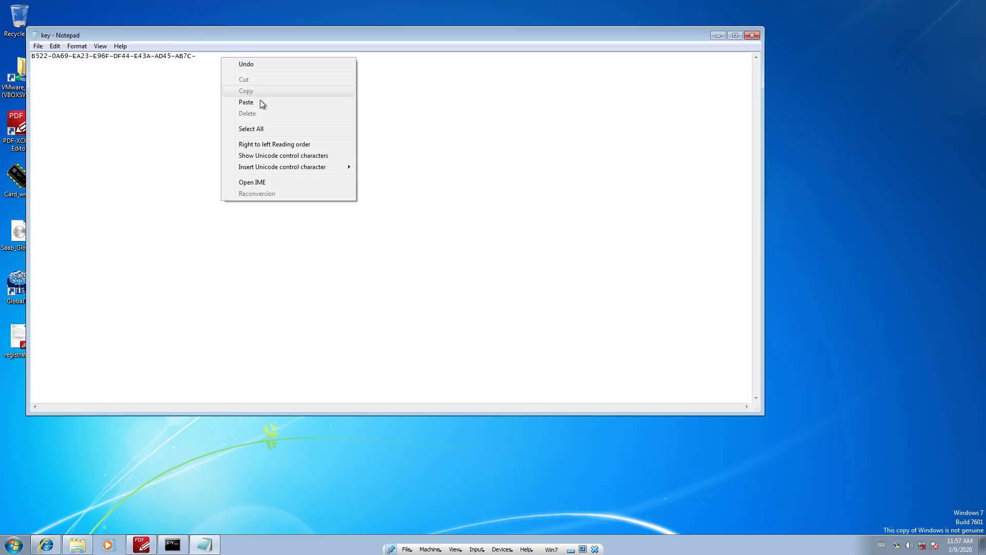
{"action": "left_click", "coordinate": [260, 102]}
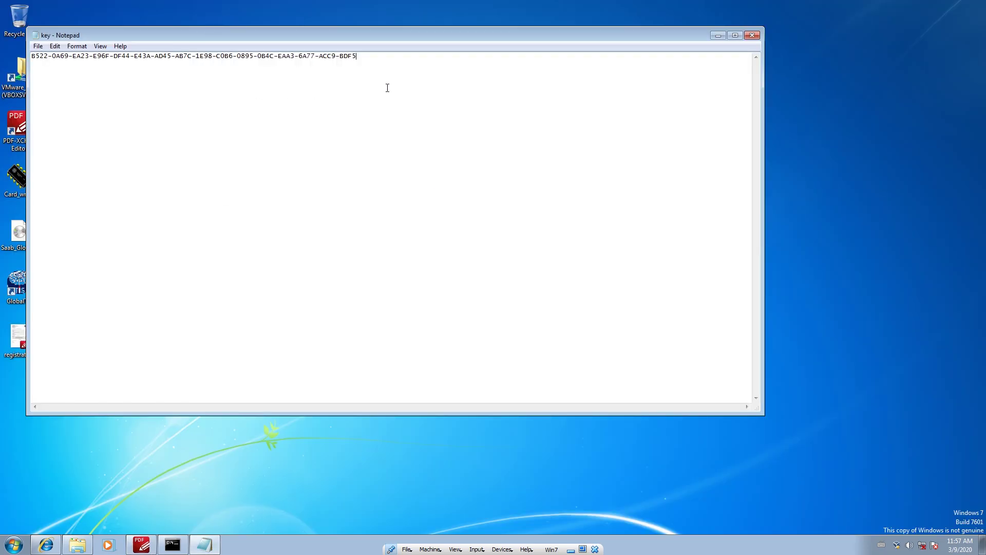
Remove every hyphen from the software key by replacing all "-" characters with nothing
{"action": "left_click_drag", "start_coordinate": [357, 55], "coordinate": [18, 48]}
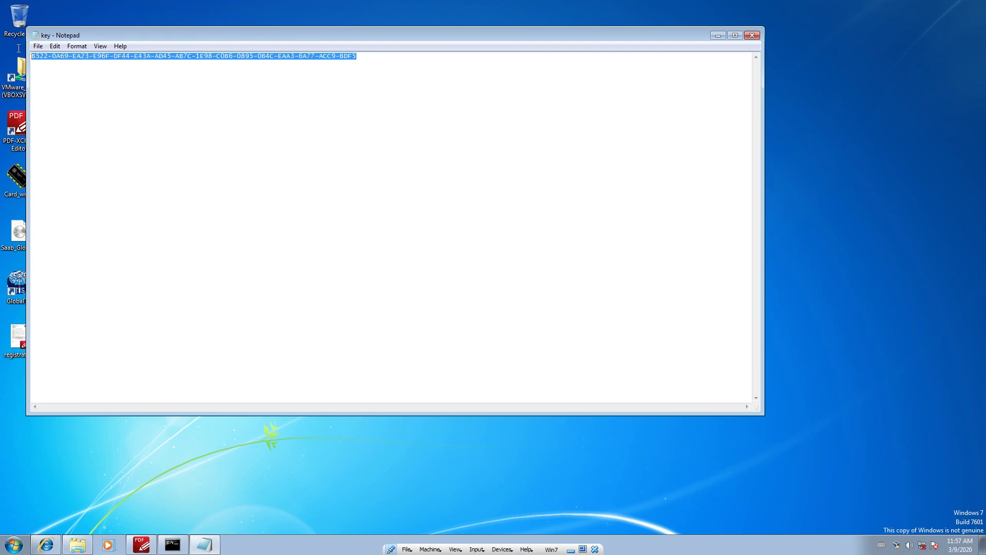
{"action": "left_click", "coordinate": [62, 45]}
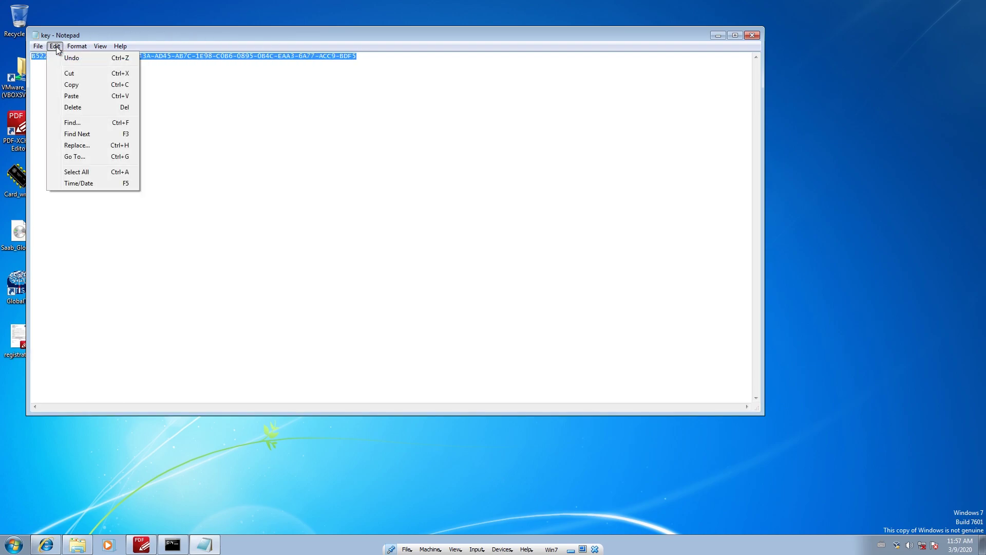
{"action": "left_click", "coordinate": [82, 145]}
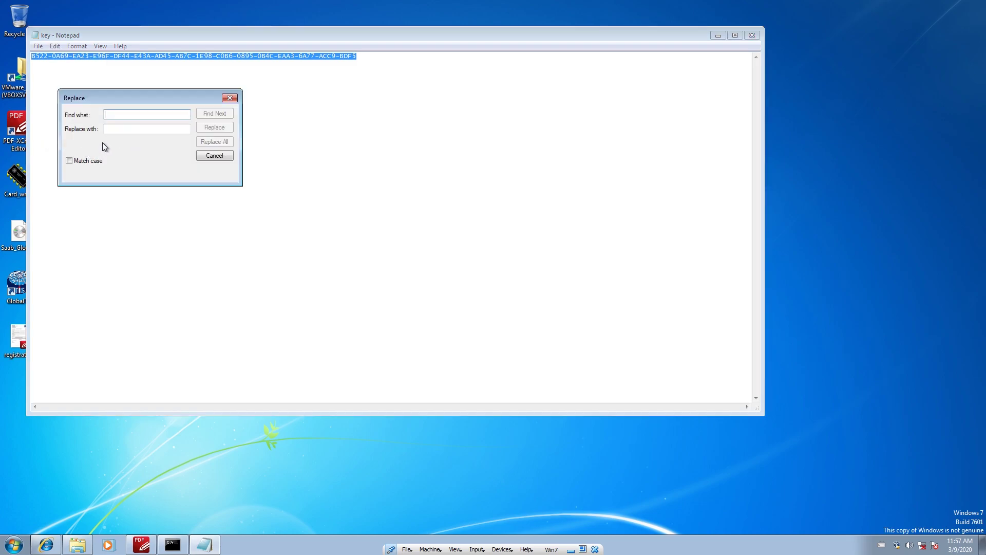
{"action": "type", "text": "-"}
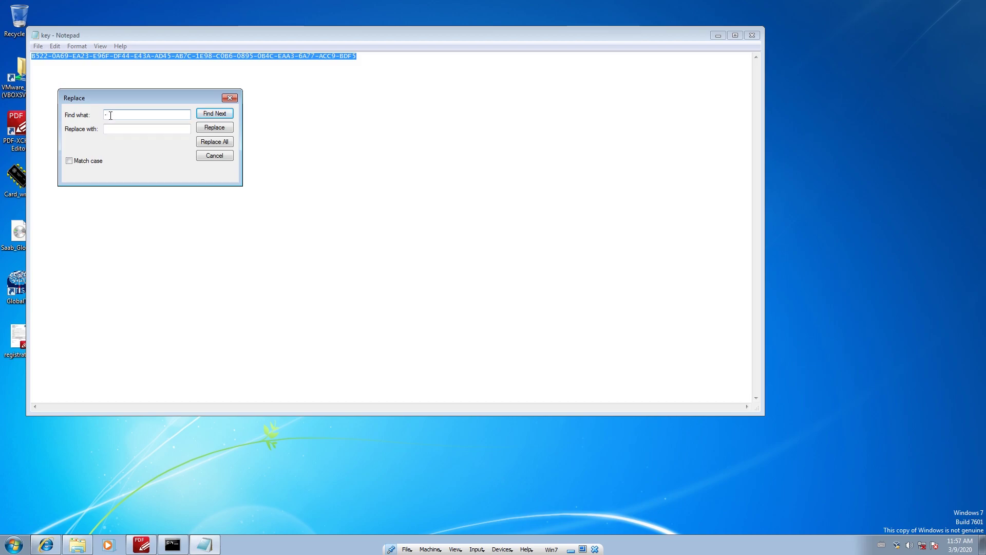
{"action": "left_click", "coordinate": [218, 144]}
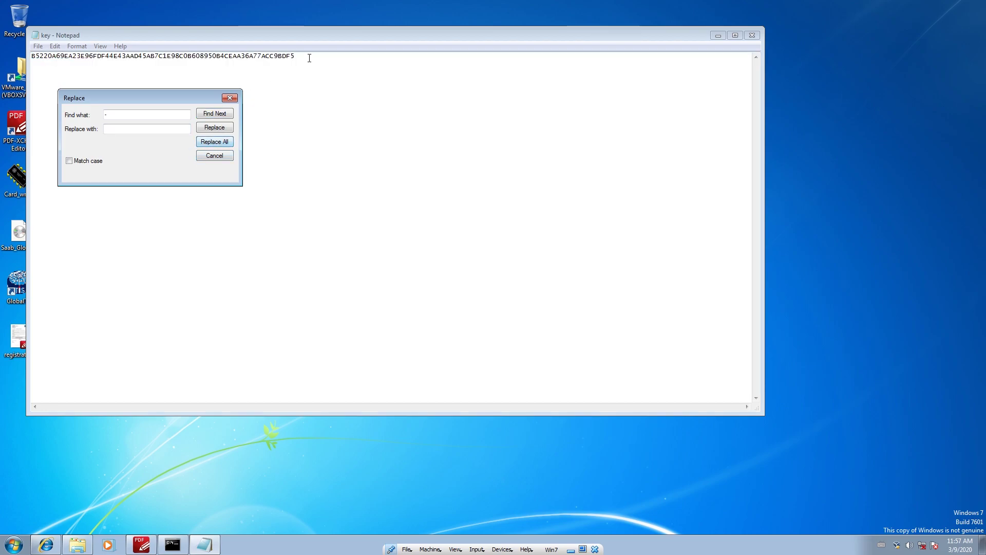
{"action": "left_click", "coordinate": [231, 98]}
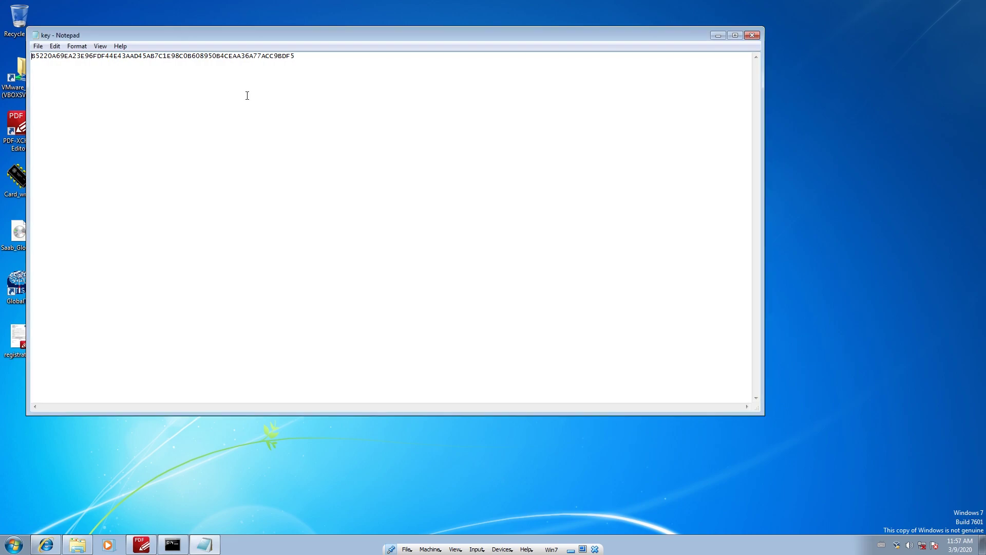
Copy the hyphen-free software key and run keygen.bat with it as the argument in the Command Prompt
{"action": "left_click_drag", "start_coordinate": [296, 55], "coordinate": [32, 51]}
{"action": "right_click", "coordinate": [88, 56]}
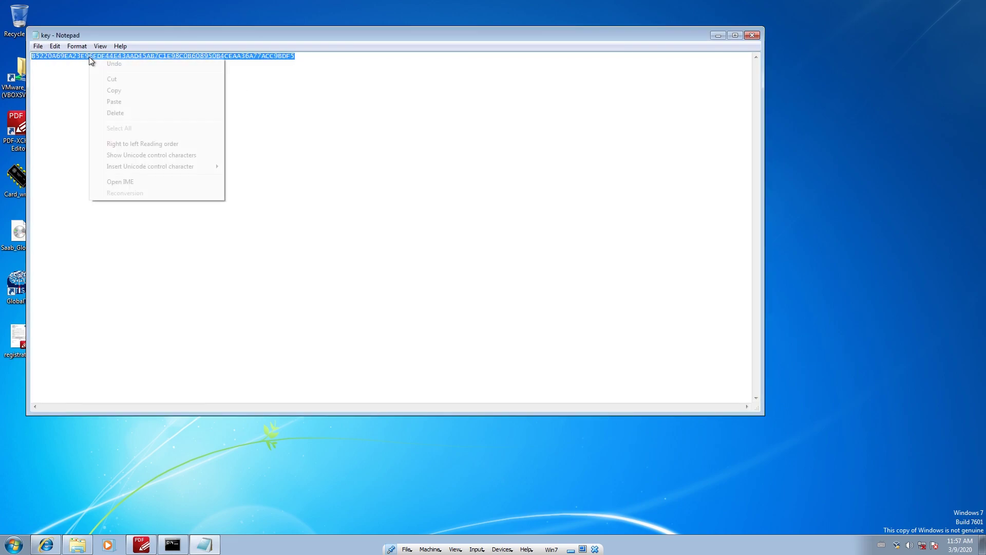
{"action": "left_click", "coordinate": [119, 91]}
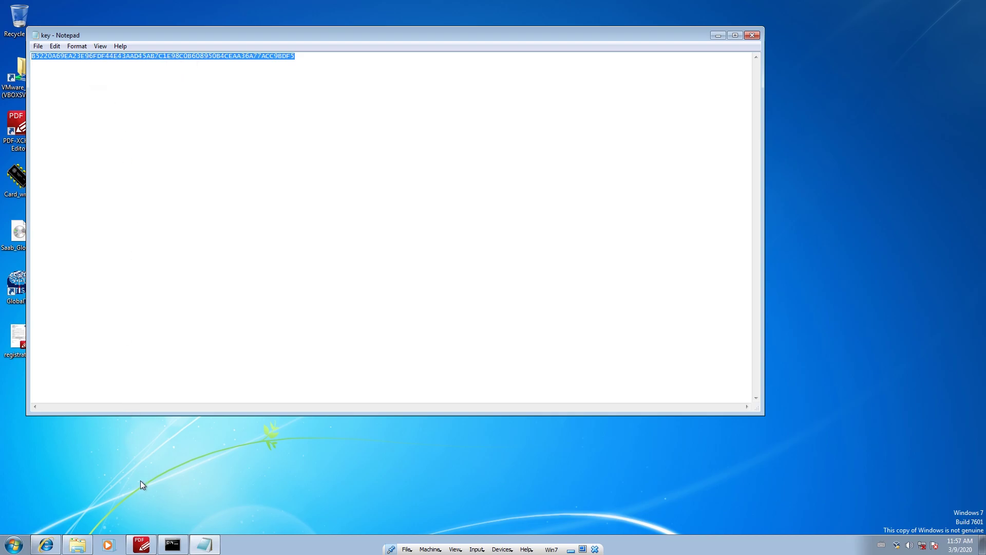
{"action": "left_click", "coordinate": [173, 545]}
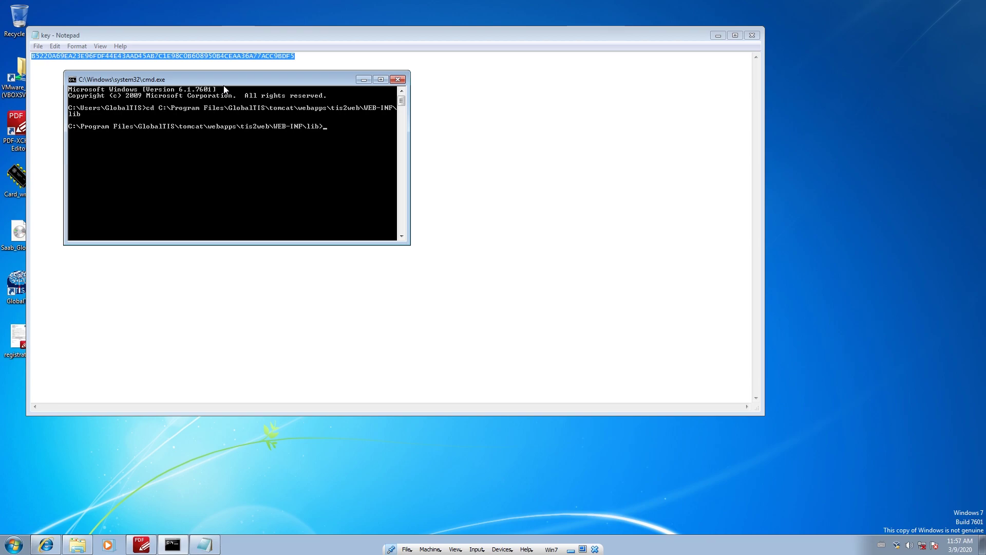
{"action": "type", "text": "keygen.bat"}
{"action": "right_click", "coordinate": [371, 124]}
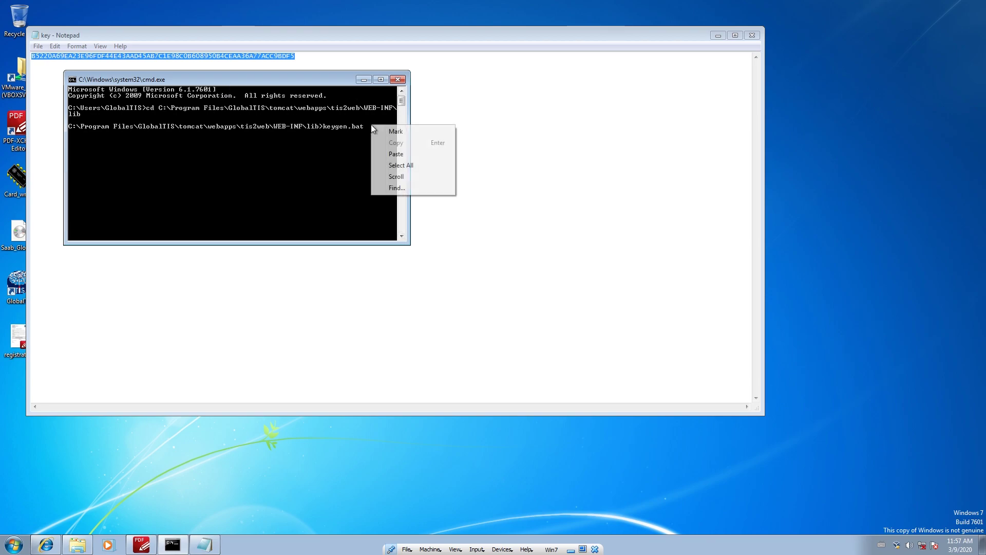
{"action": "left_click", "coordinate": [396, 154]}
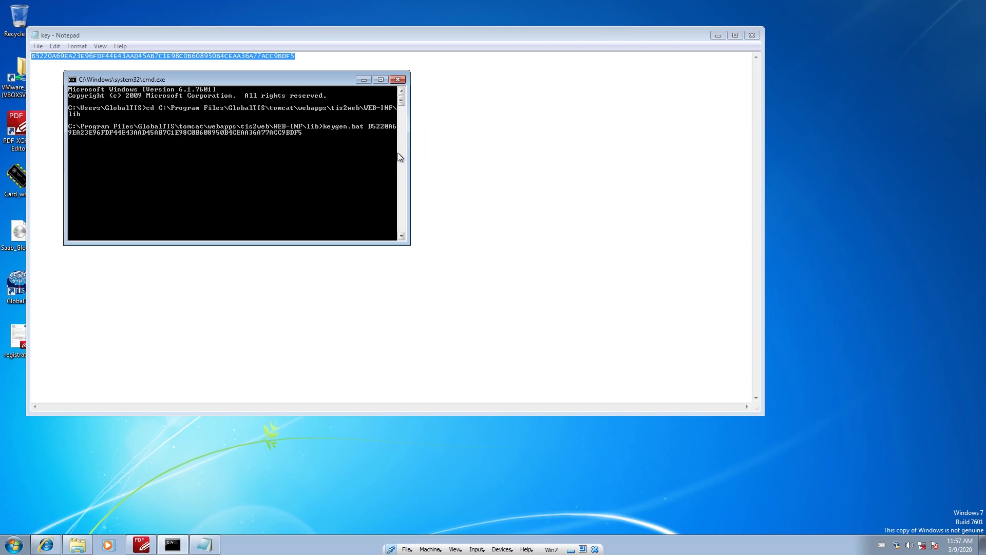
{"action": "key", "text": "Return"}
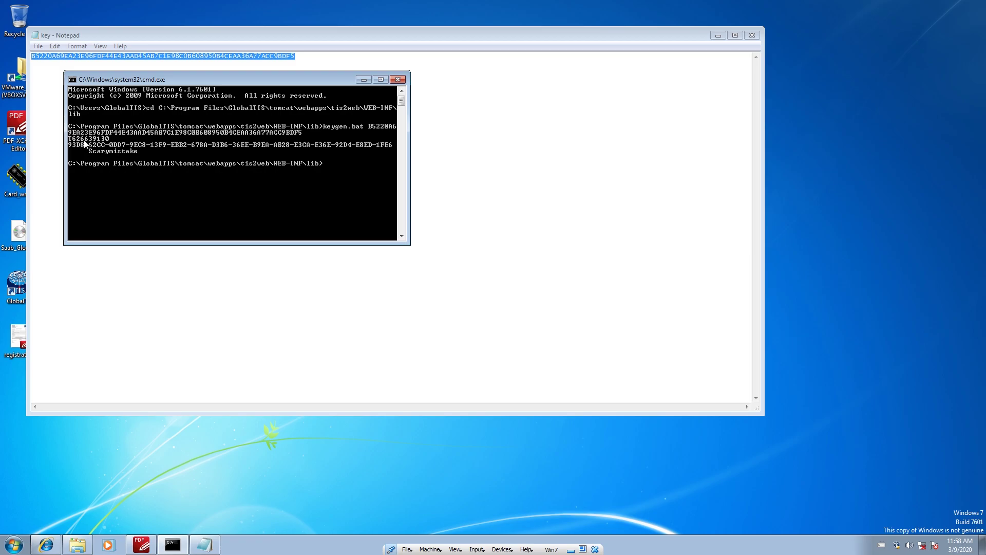
Mark the subscriber ID on the first line of the keygen output in the Command Prompt
{"action": "right_click", "coordinate": [103, 141]}
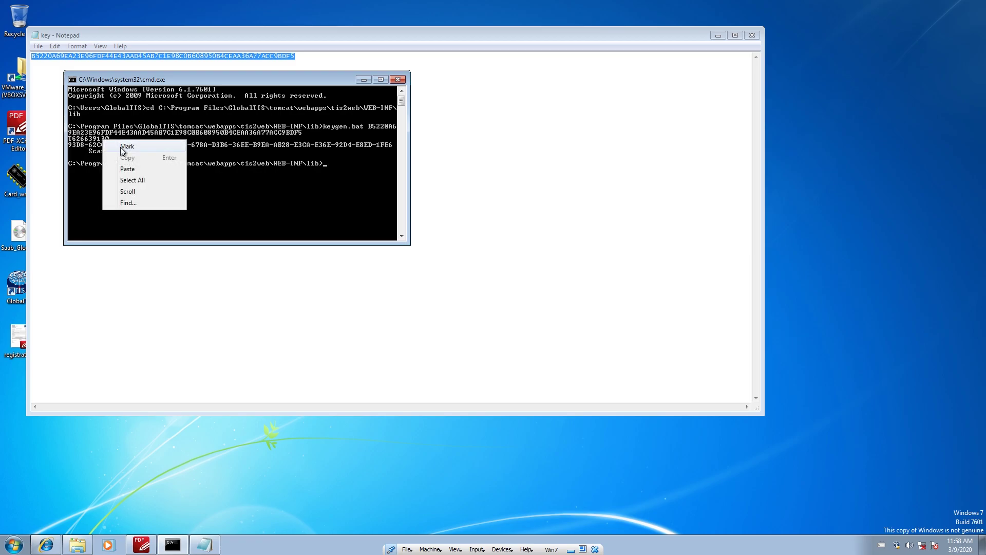
{"action": "left_click", "coordinate": [127, 146]}
{"action": "left_click_drag", "start_coordinate": [109, 138], "coordinate": [68, 139]}
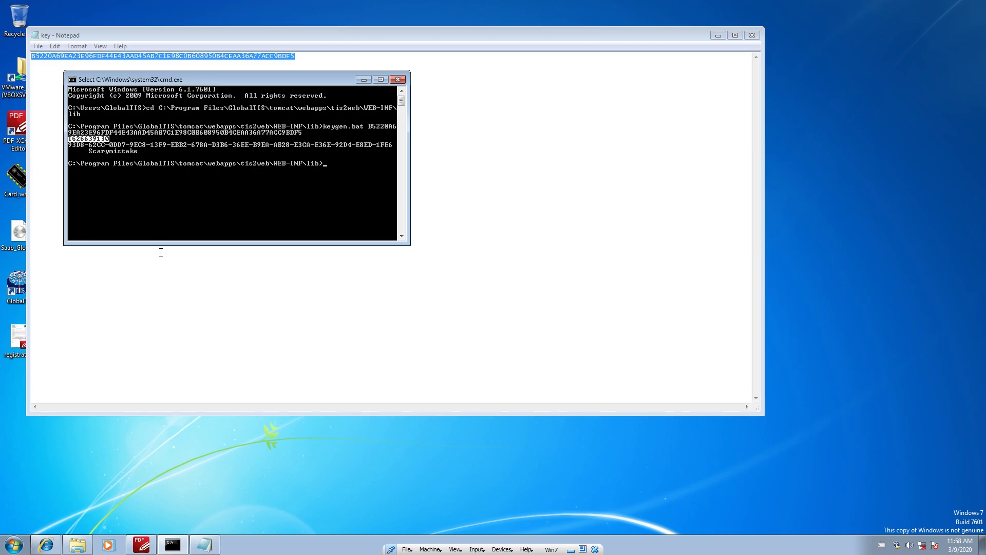
Launch GlobalTIS, terminate the existing user session and maximize the browser window with the registration page
{"action": "double_click", "coordinate": [16, 293]}
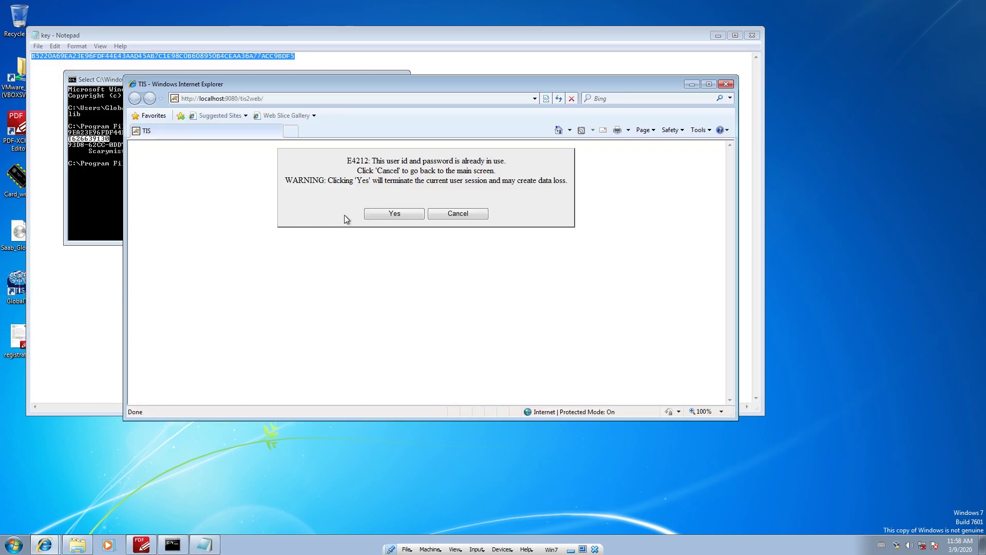
{"action": "left_click", "coordinate": [395, 214]}
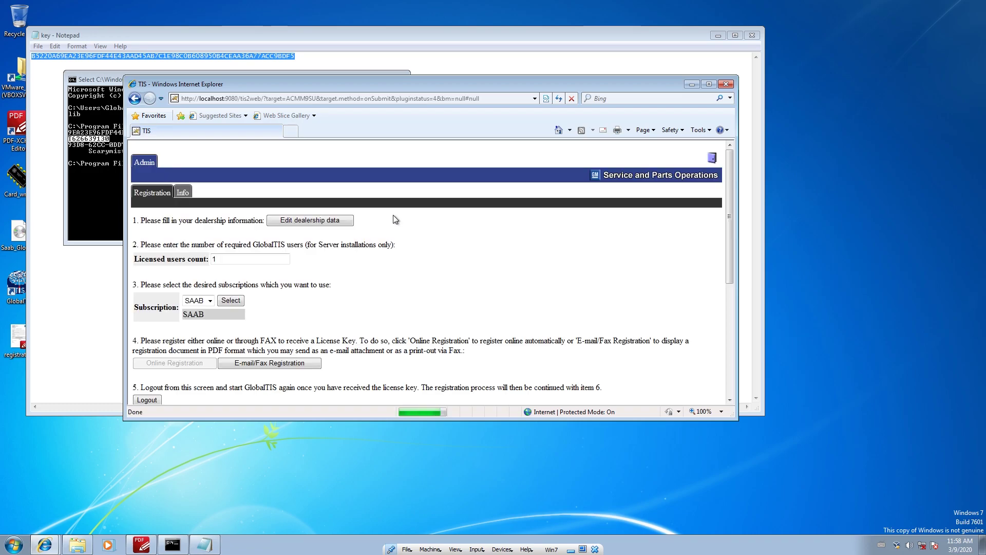
{"action": "left_click", "coordinate": [709, 83]}
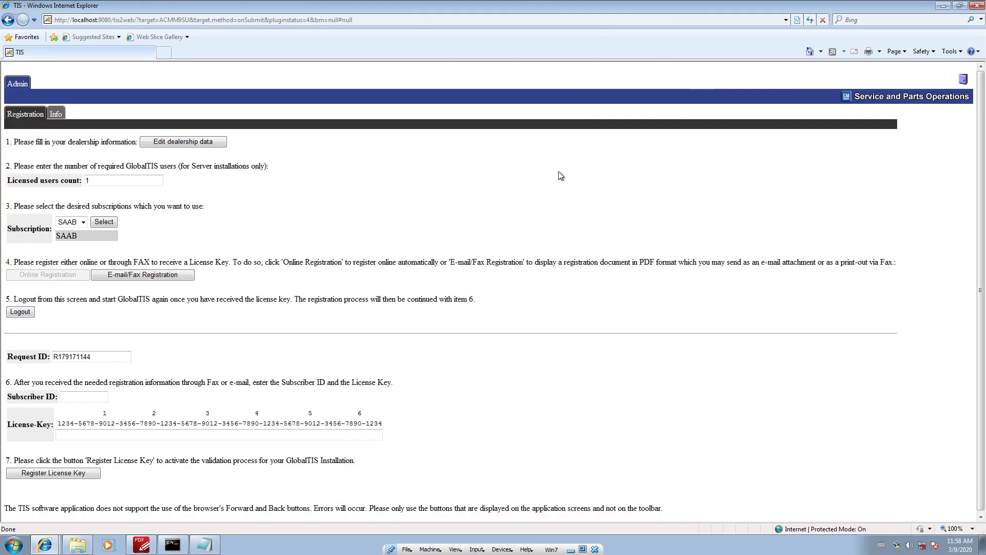
Copy the subscriber ID from the keygen output in the Command Prompt into the Subscriber ID field of the registration page
{"action": "left_click", "coordinate": [91, 397]}
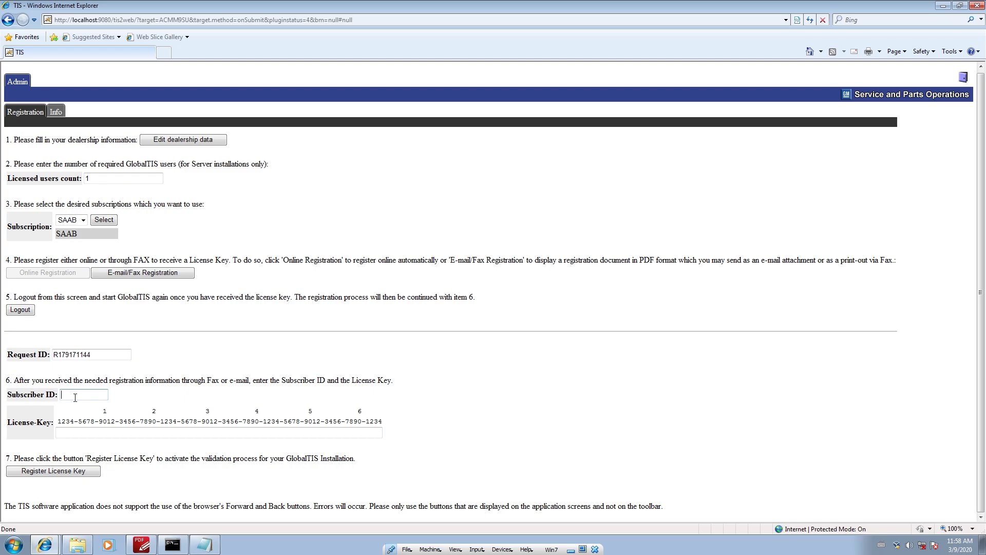
{"action": "left_click", "coordinate": [173, 544]}
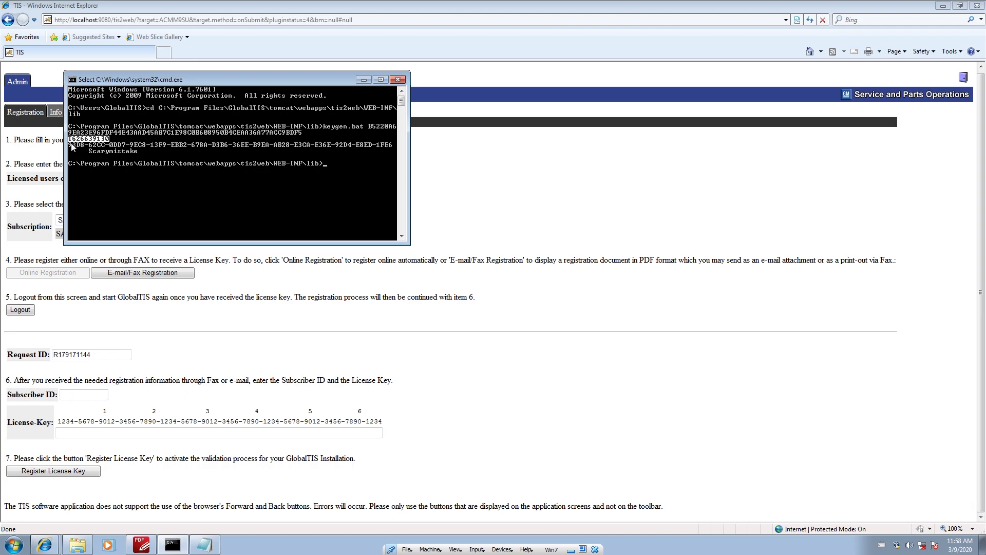
{"action": "right_click", "coordinate": [98, 144]}
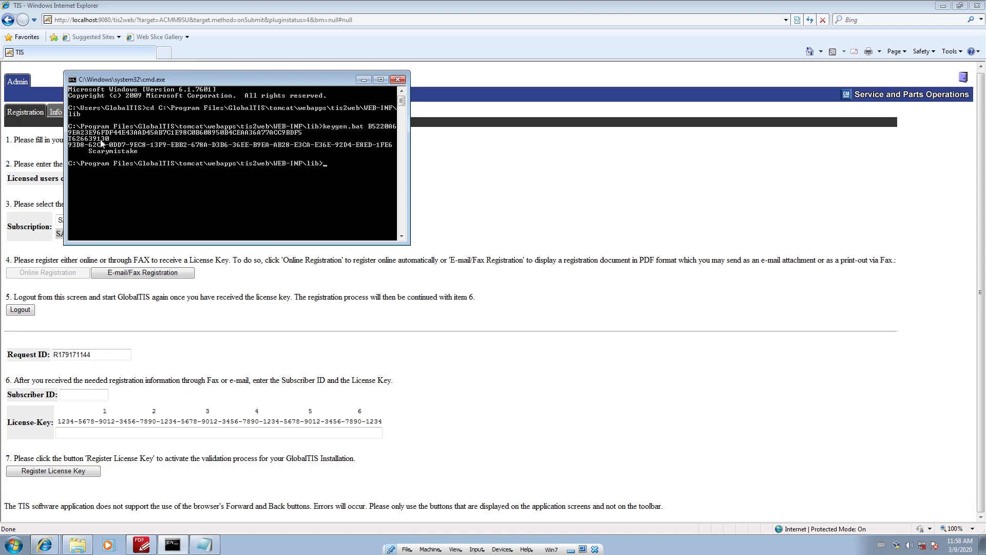
{"action": "right_click", "coordinate": [96, 139]}
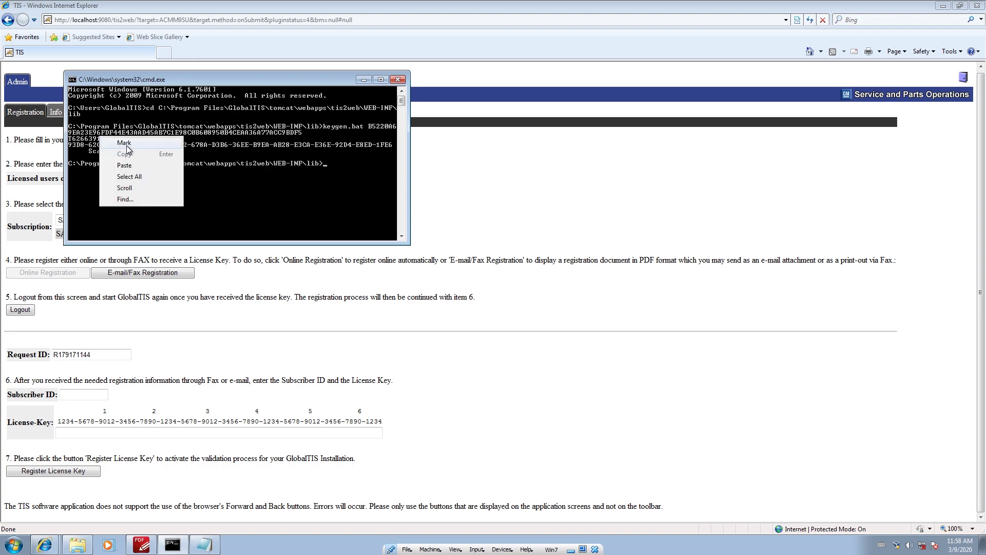
{"action": "left_click", "coordinate": [130, 144]}
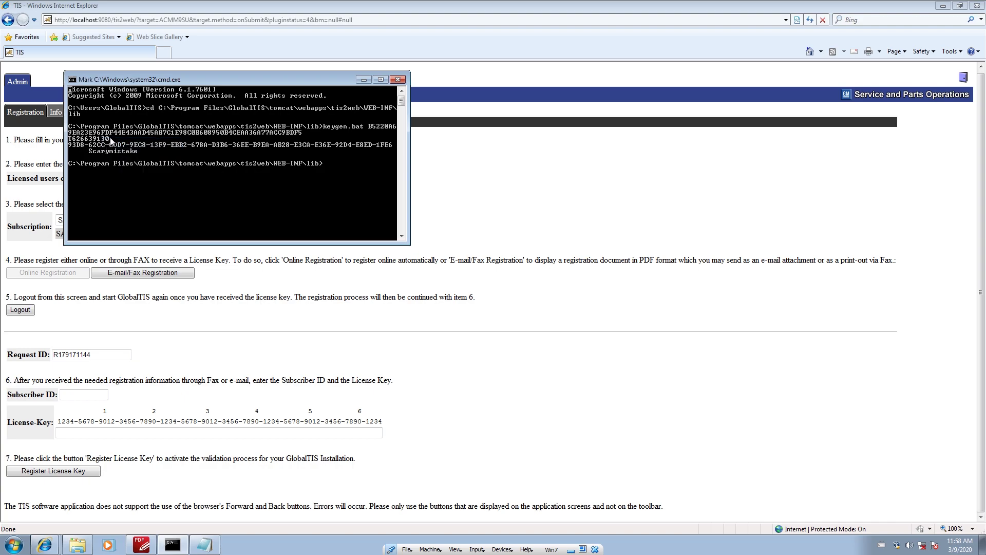
{"action": "left_click_drag", "start_coordinate": [109, 137], "coordinate": [68, 139]}
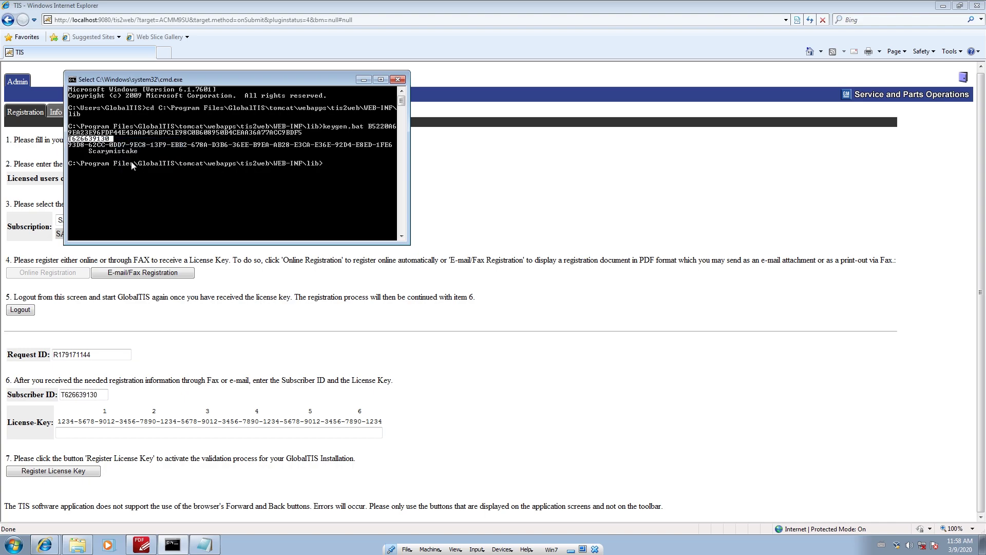
{"action": "left_click", "coordinate": [96, 393]}
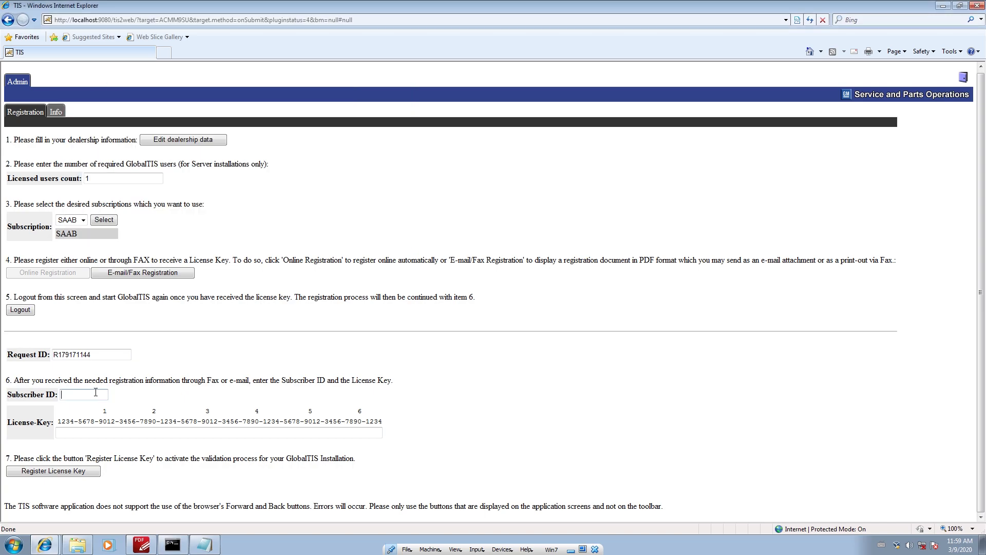
{"action": "key", "text": "ctrl+v"}
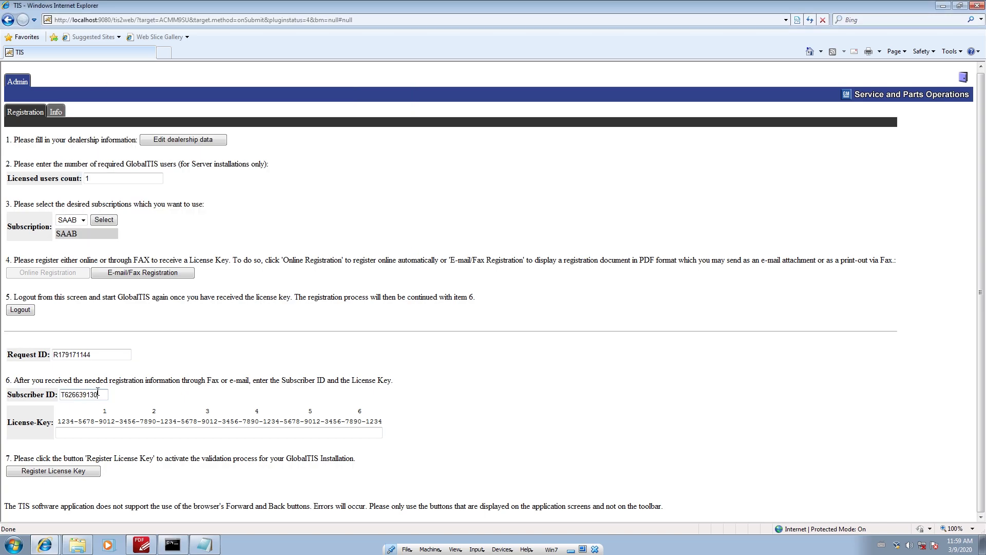
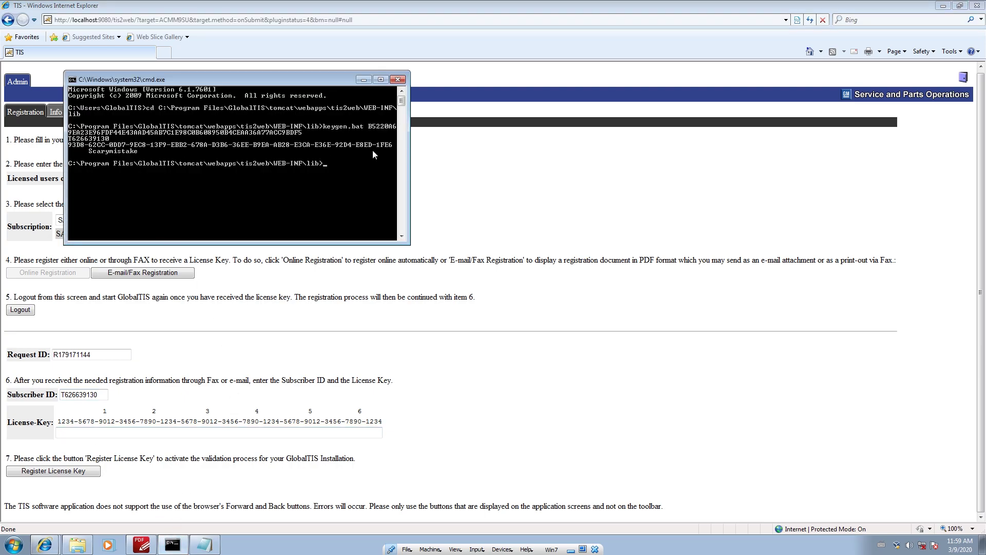
Copy the license key from the keygen output and paste it into the License-Key field of the registration page
{"action": "key", "text": "ctrl+v"}
{"action": "right_click", "coordinate": [154, 144]}
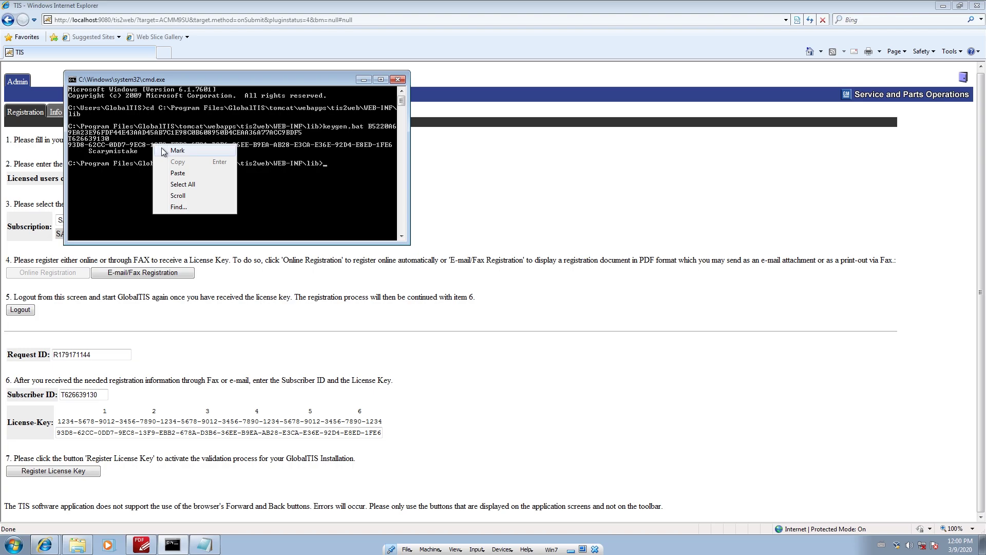
{"action": "left_click", "coordinate": [161, 149]}
{"action": "double_click", "coordinate": [162, 145]}
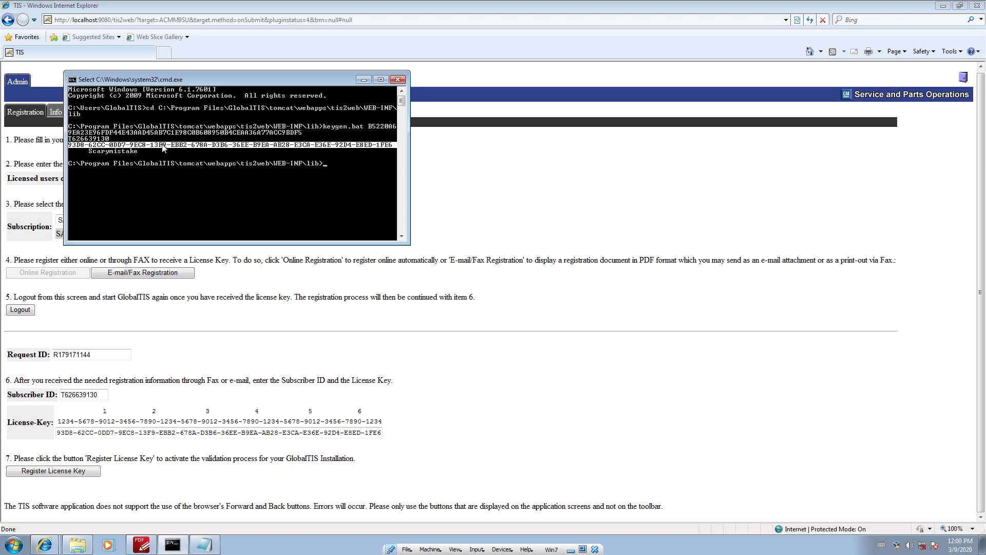
{"action": "key", "text": "Return"}
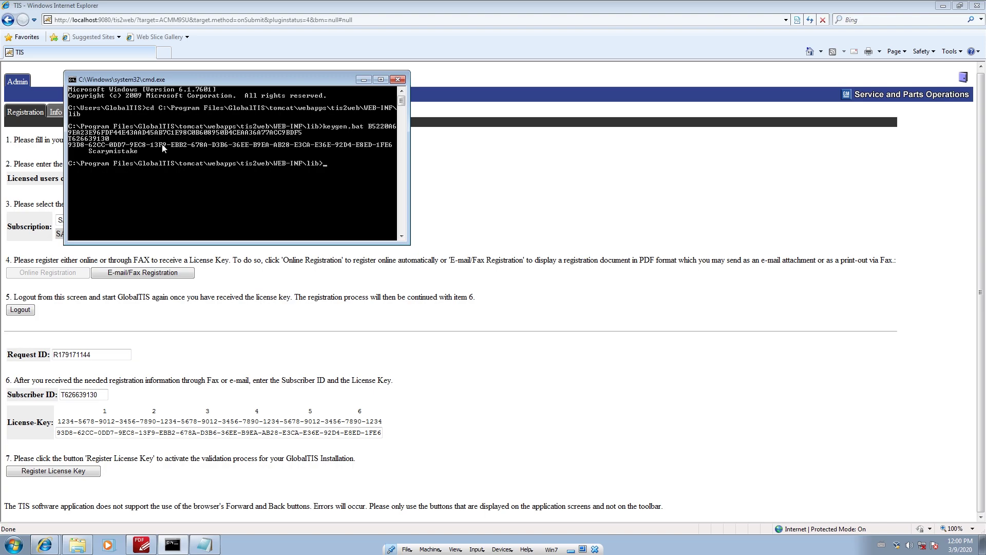
{"action": "left_click", "coordinate": [122, 435]}
{"action": "key", "text": "ctrl+a"}
{"action": "key", "text": "ctrl+c"}
{"action": "key", "text": "BackSpace"}
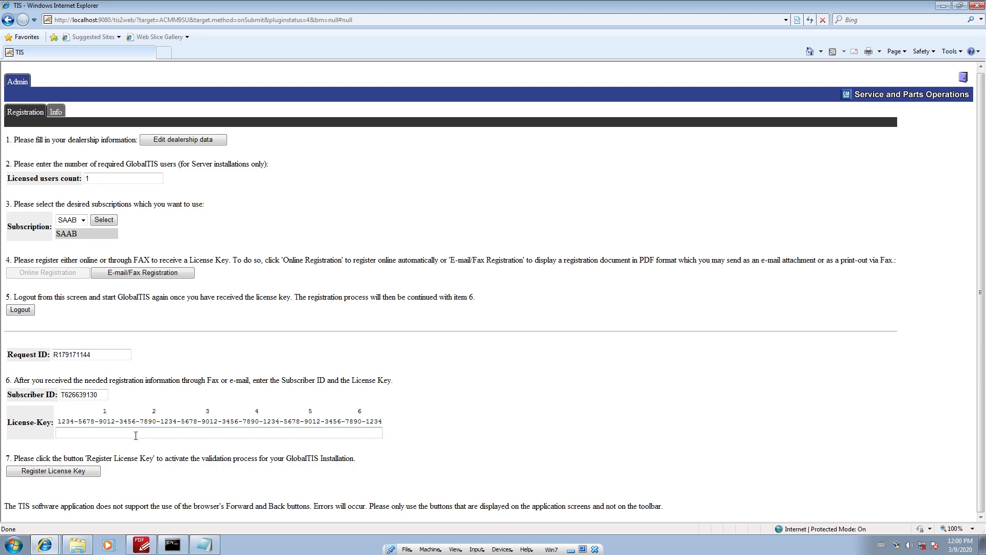
{"action": "key", "text": "ctrl+v"}
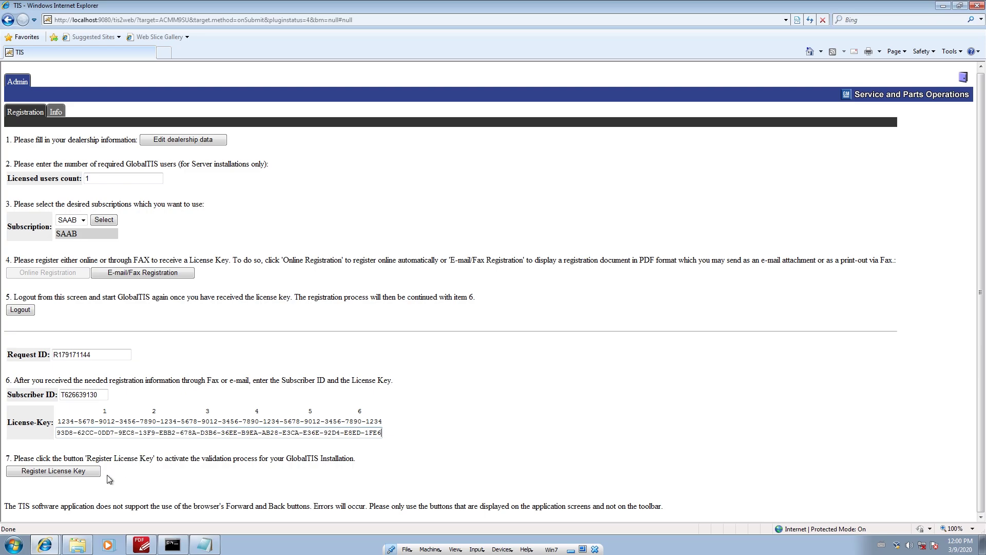
Register the license key, confirming the activation notice, and log out of GlobalTIS
{"action": "left_click", "coordinate": [82, 471]}
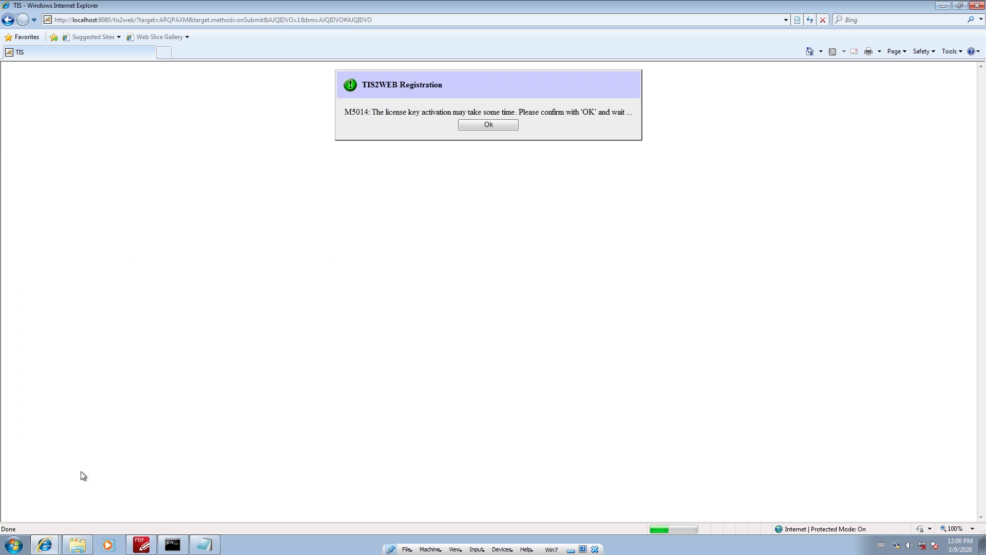
{"action": "left_click", "coordinate": [482, 128]}
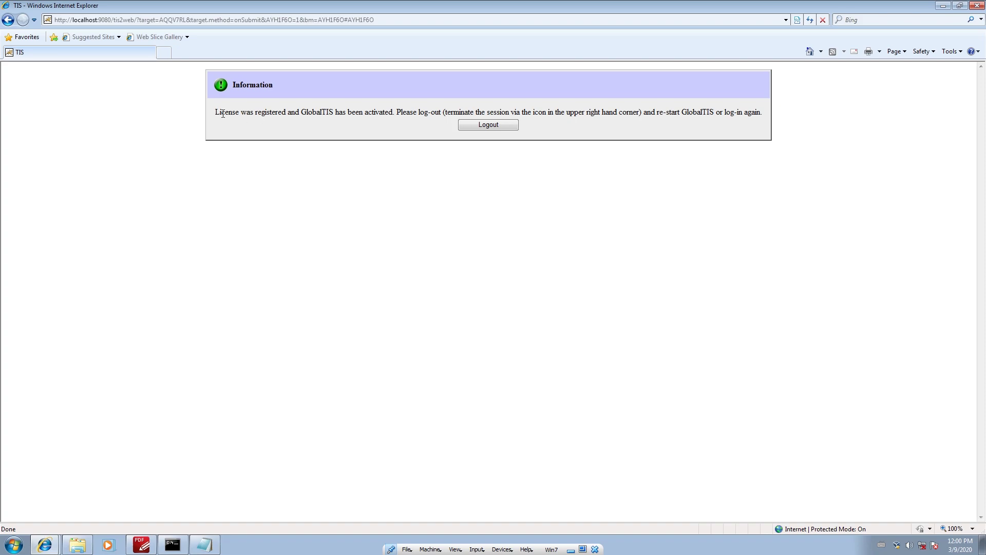
{"action": "left_click_drag", "start_coordinate": [215, 112], "coordinate": [394, 114]}
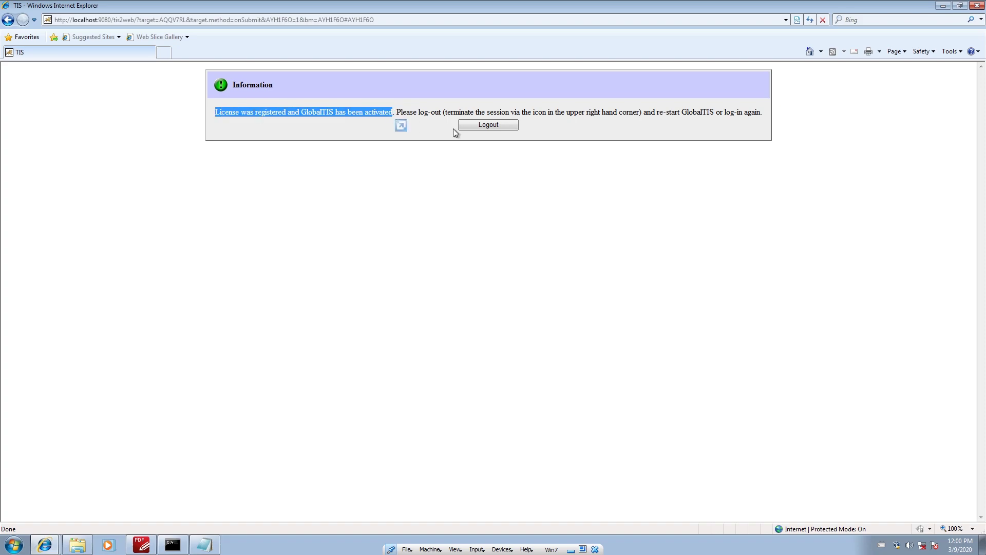
{"action": "left_click", "coordinate": [479, 126]}
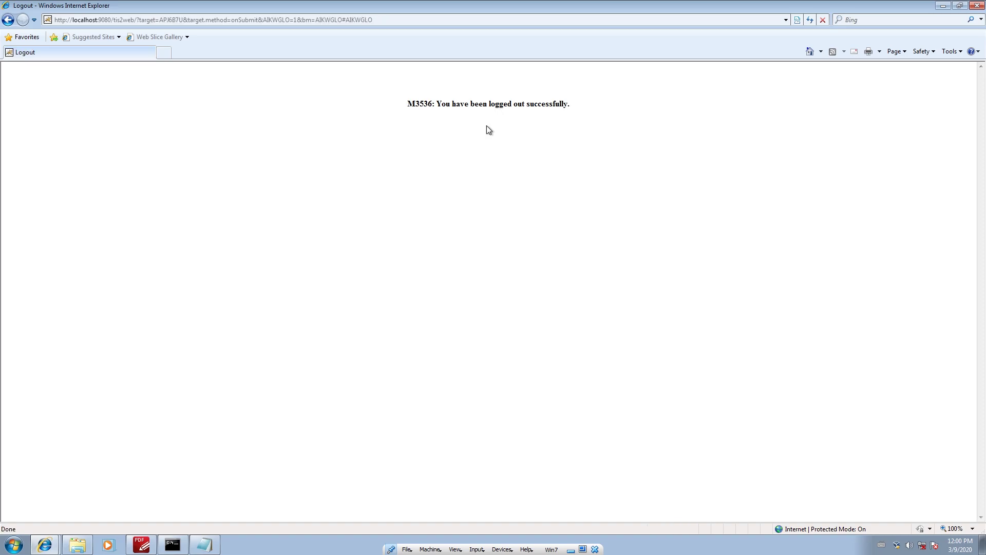
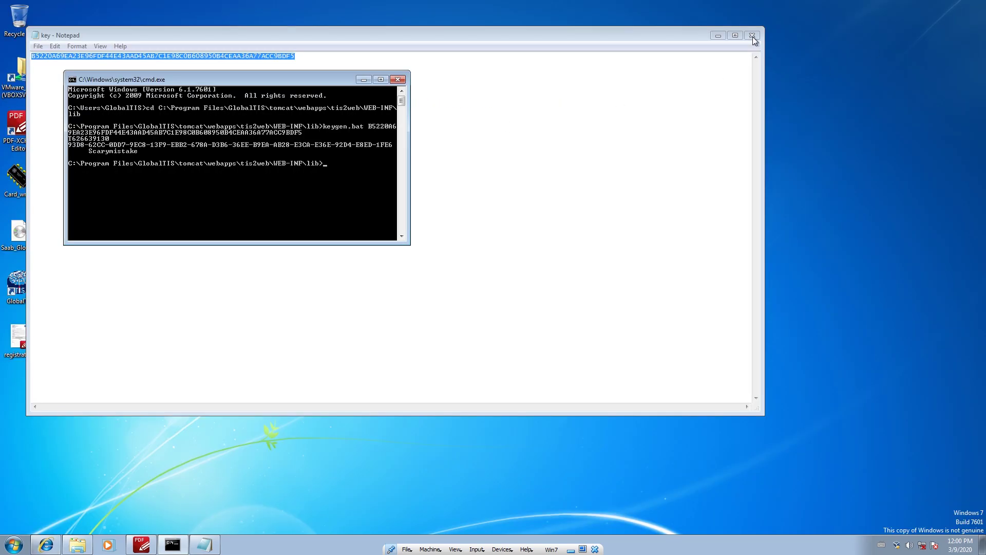
Close the key file in Notepad and the Command Prompt window
{"action": "left_click", "coordinate": [753, 36]}
{"action": "left_click", "coordinate": [511, 277]}
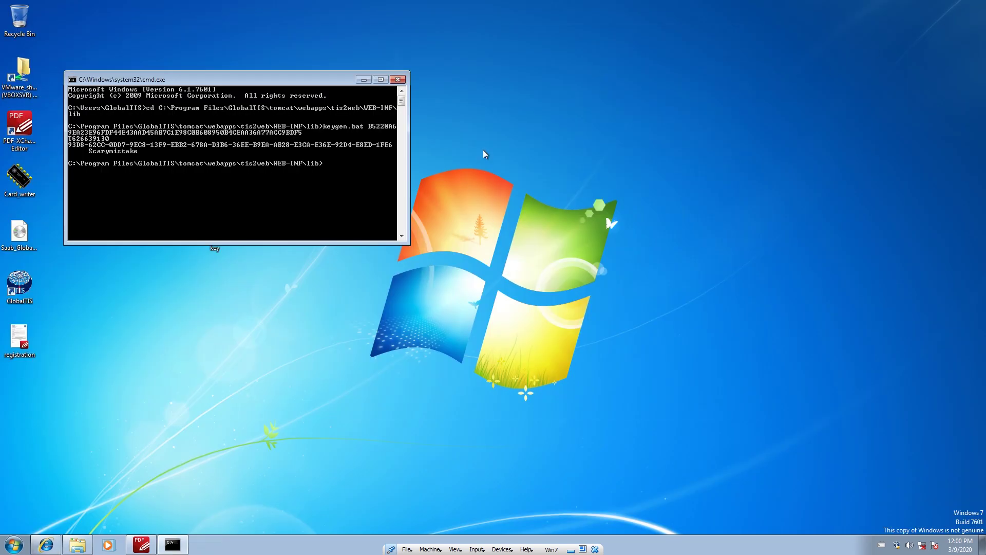
{"action": "left_click", "coordinate": [398, 79]}
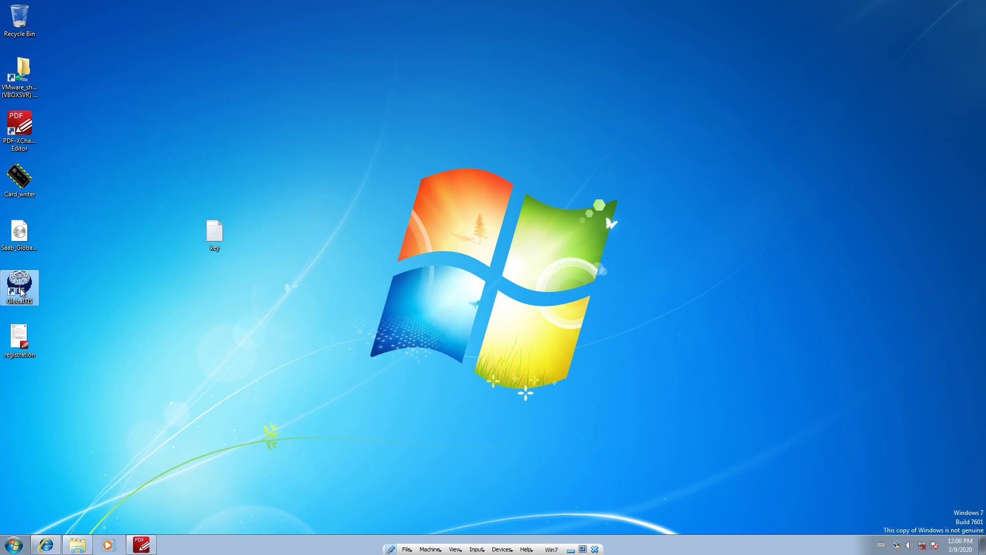
Launch GlobalTIS in a maximized browser window and dismiss the new TECH2 software versions and unread news notices
{"action": "double_click", "coordinate": [21, 288]}
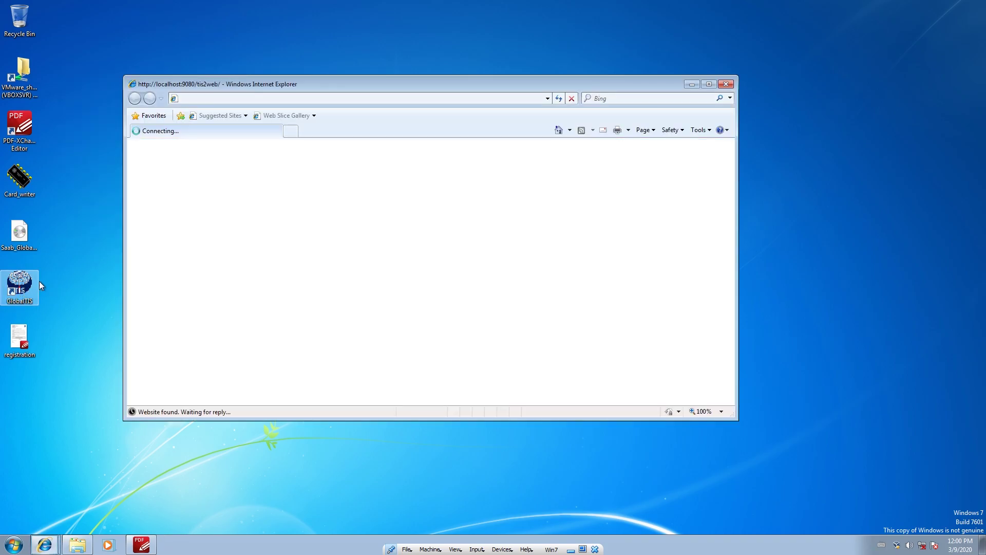
{"action": "left_click", "coordinate": [712, 86]}
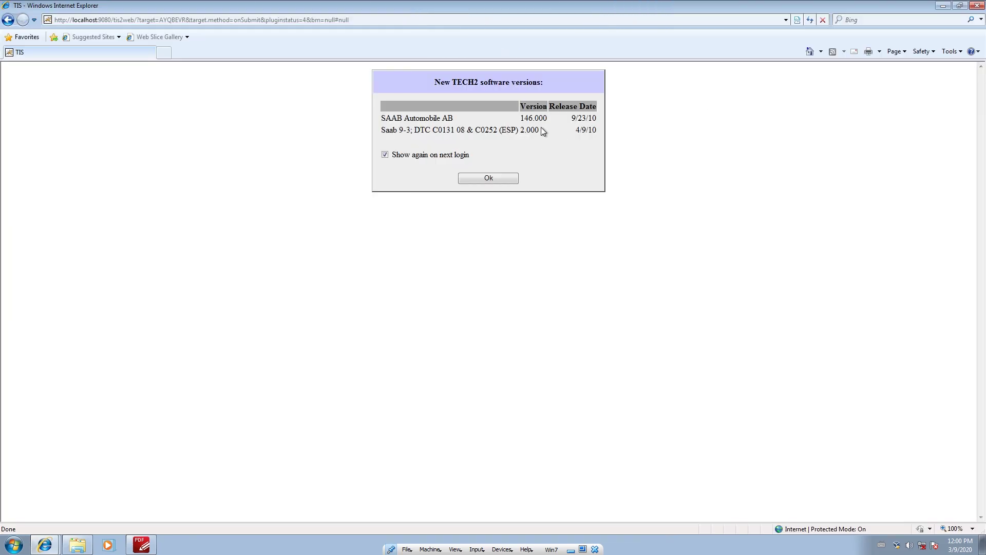
{"action": "left_click", "coordinate": [497, 179]}
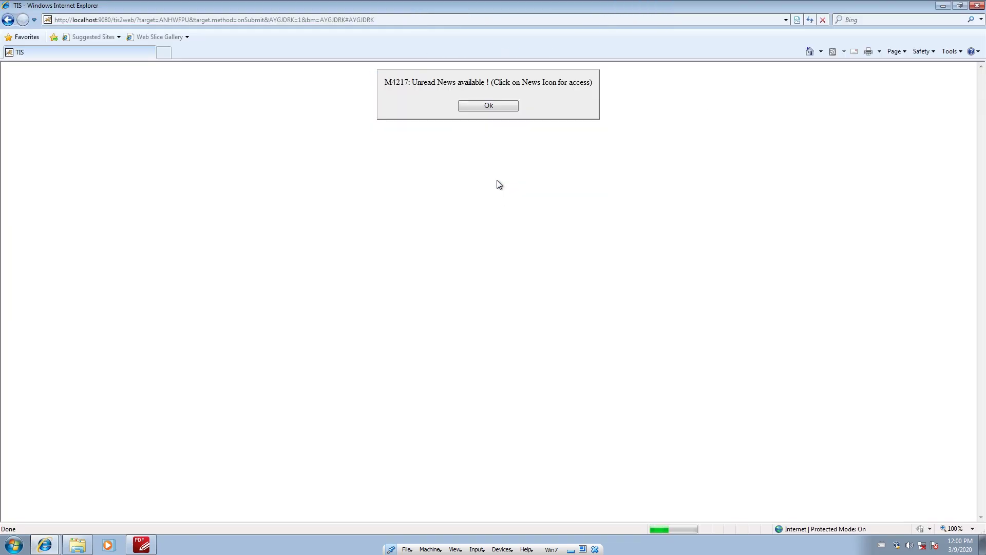
{"action": "left_click", "coordinate": [490, 105]}
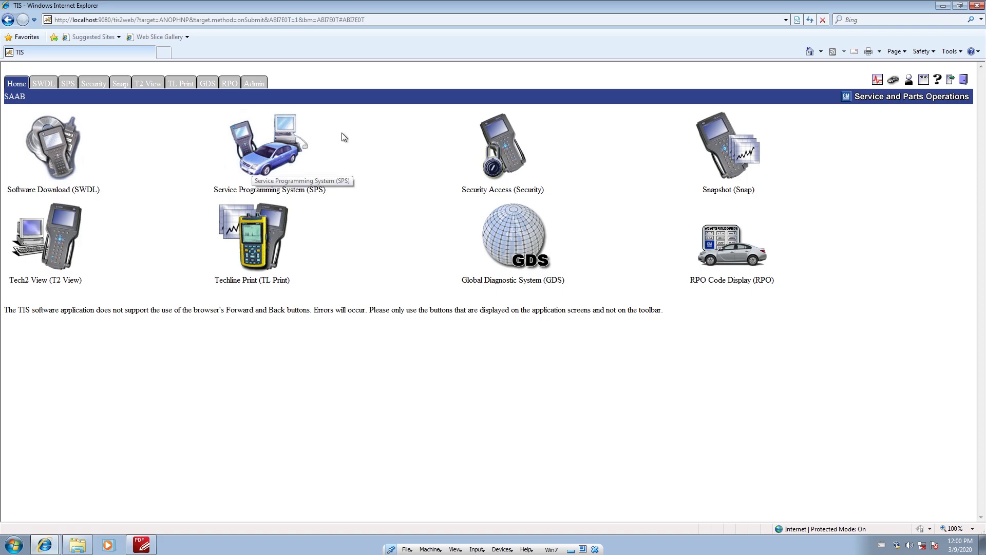
Start the Security Access client, try reading a request from the Tech 2 device, and cancel out of it
{"action": "left_click", "coordinate": [501, 149]}
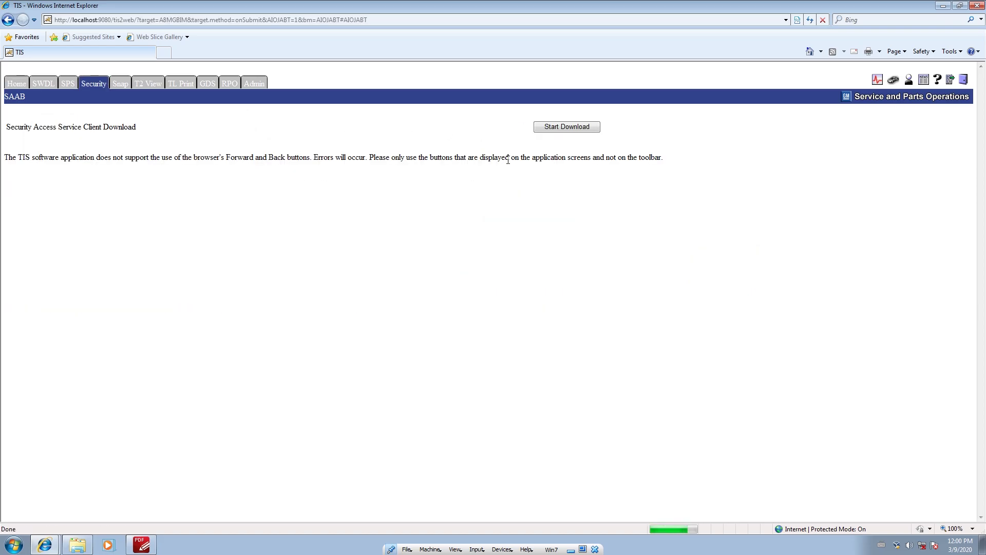
{"action": "left_click", "coordinate": [563, 134]}
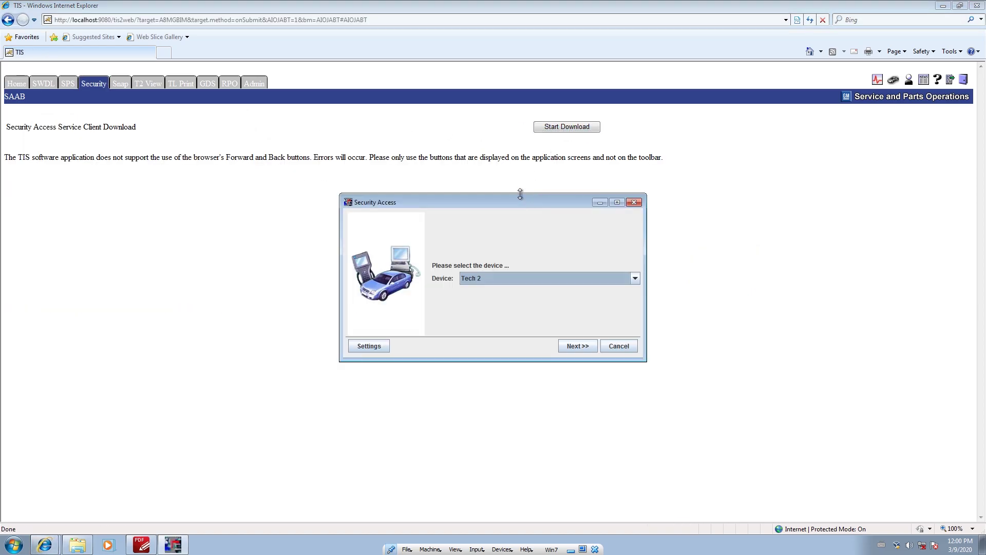
{"action": "left_click", "coordinate": [578, 344]}
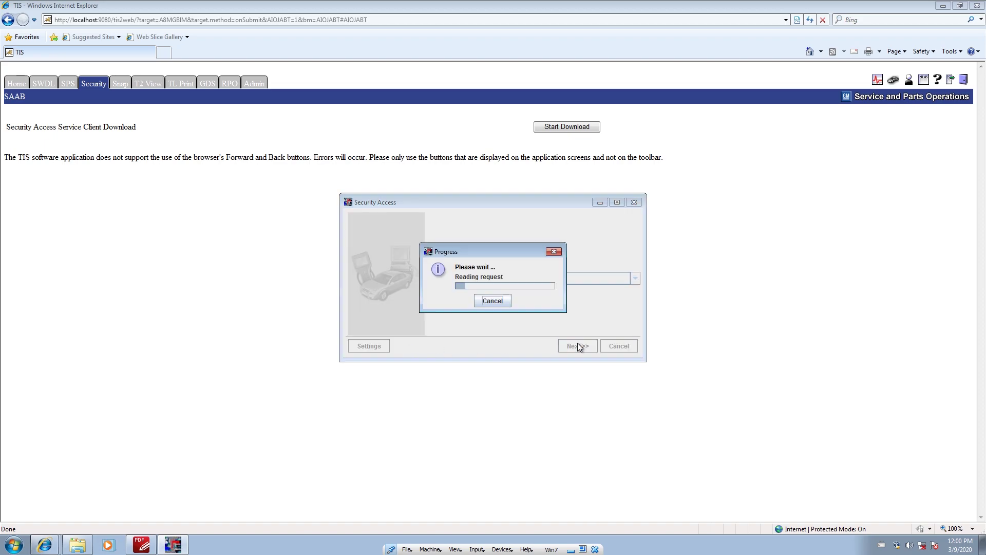
{"action": "left_click", "coordinate": [494, 301]}
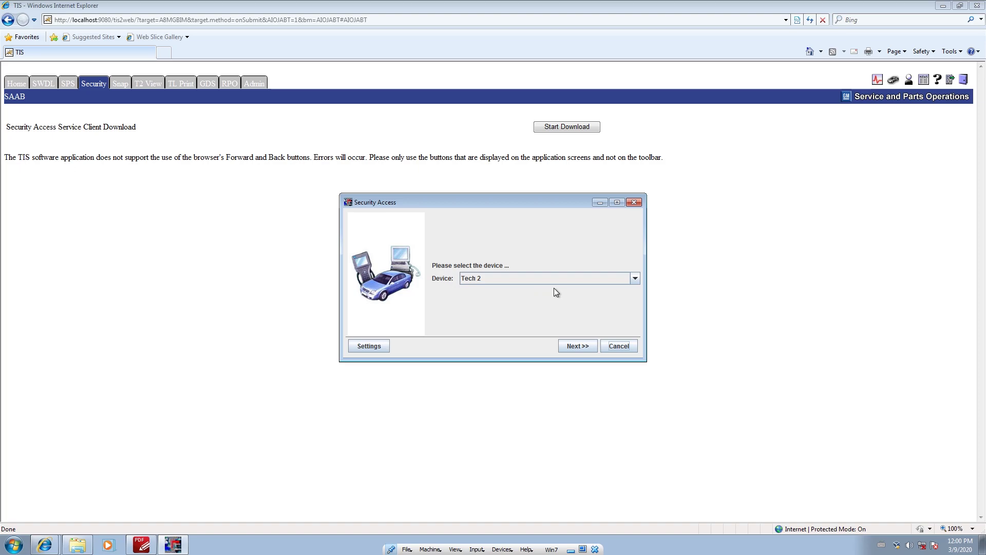
{"action": "left_click", "coordinate": [586, 276]}
{"action": "left_click", "coordinate": [588, 275]}
{"action": "left_click", "coordinate": [620, 346]}
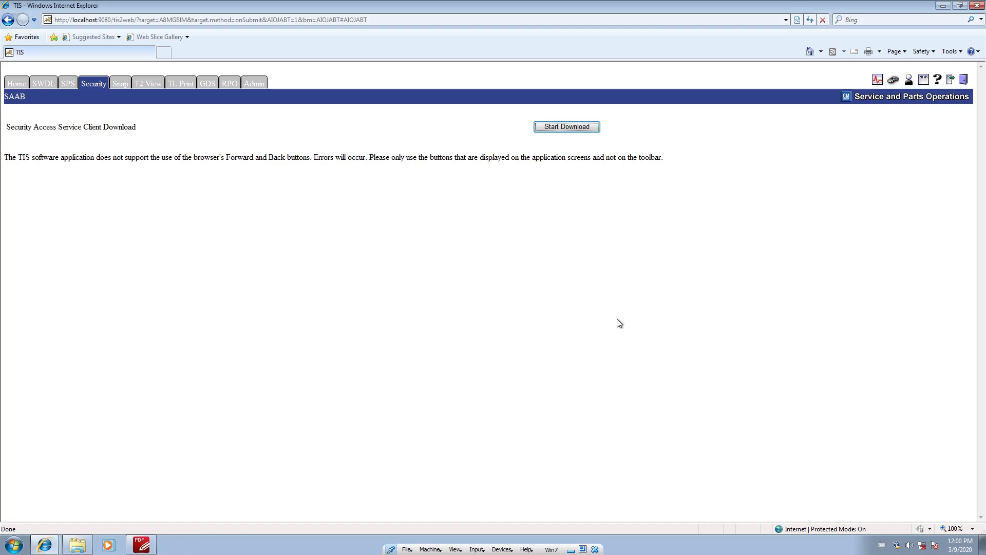
Return to the GlobalTIS home page and close the browser
{"action": "left_click", "coordinate": [21, 86]}
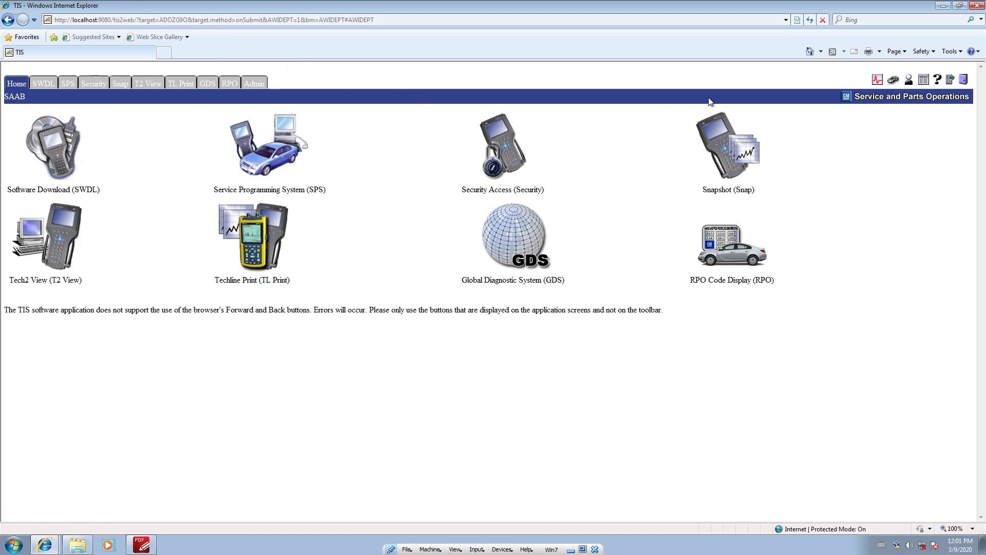
{"action": "left_click", "coordinate": [978, 6]}
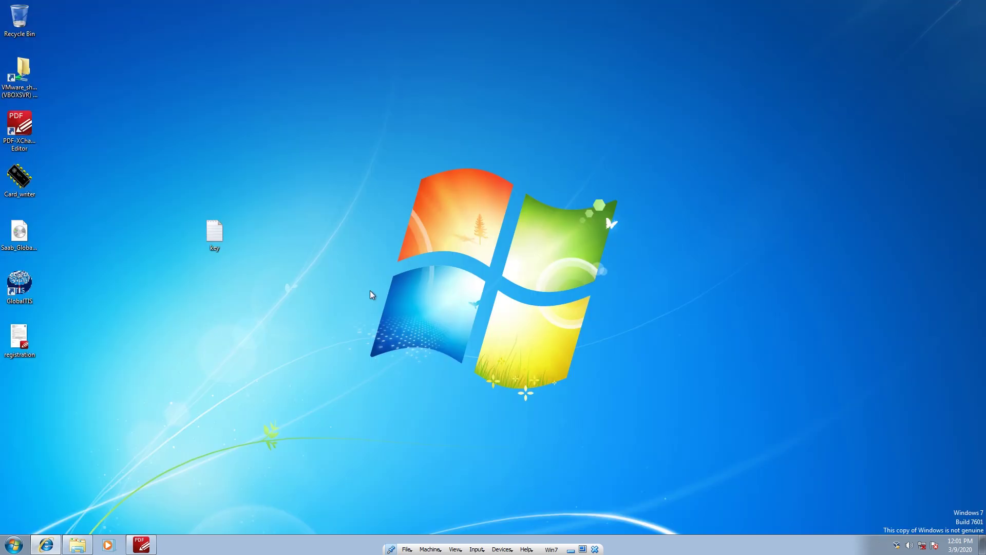